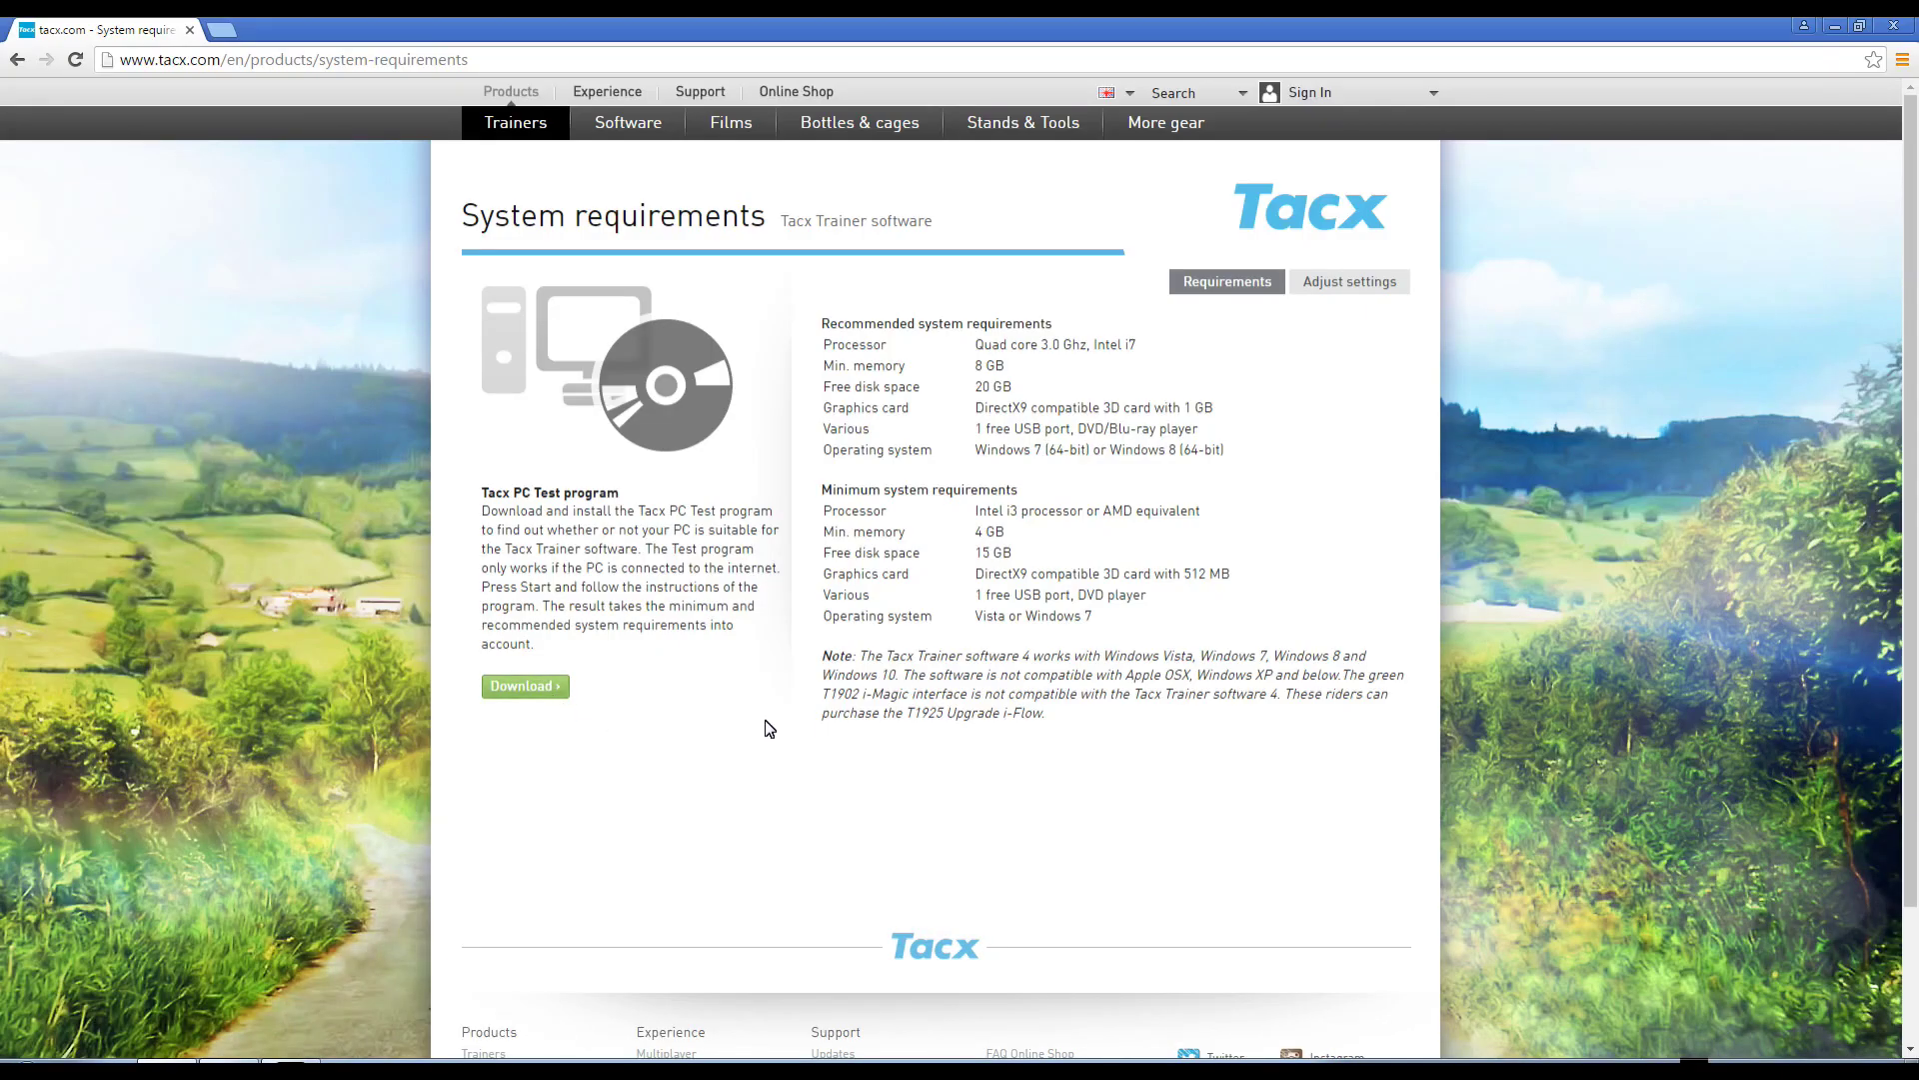
# - Download the Tacx PC Test program from the System requirements page
pyautogui.click(549, 689)
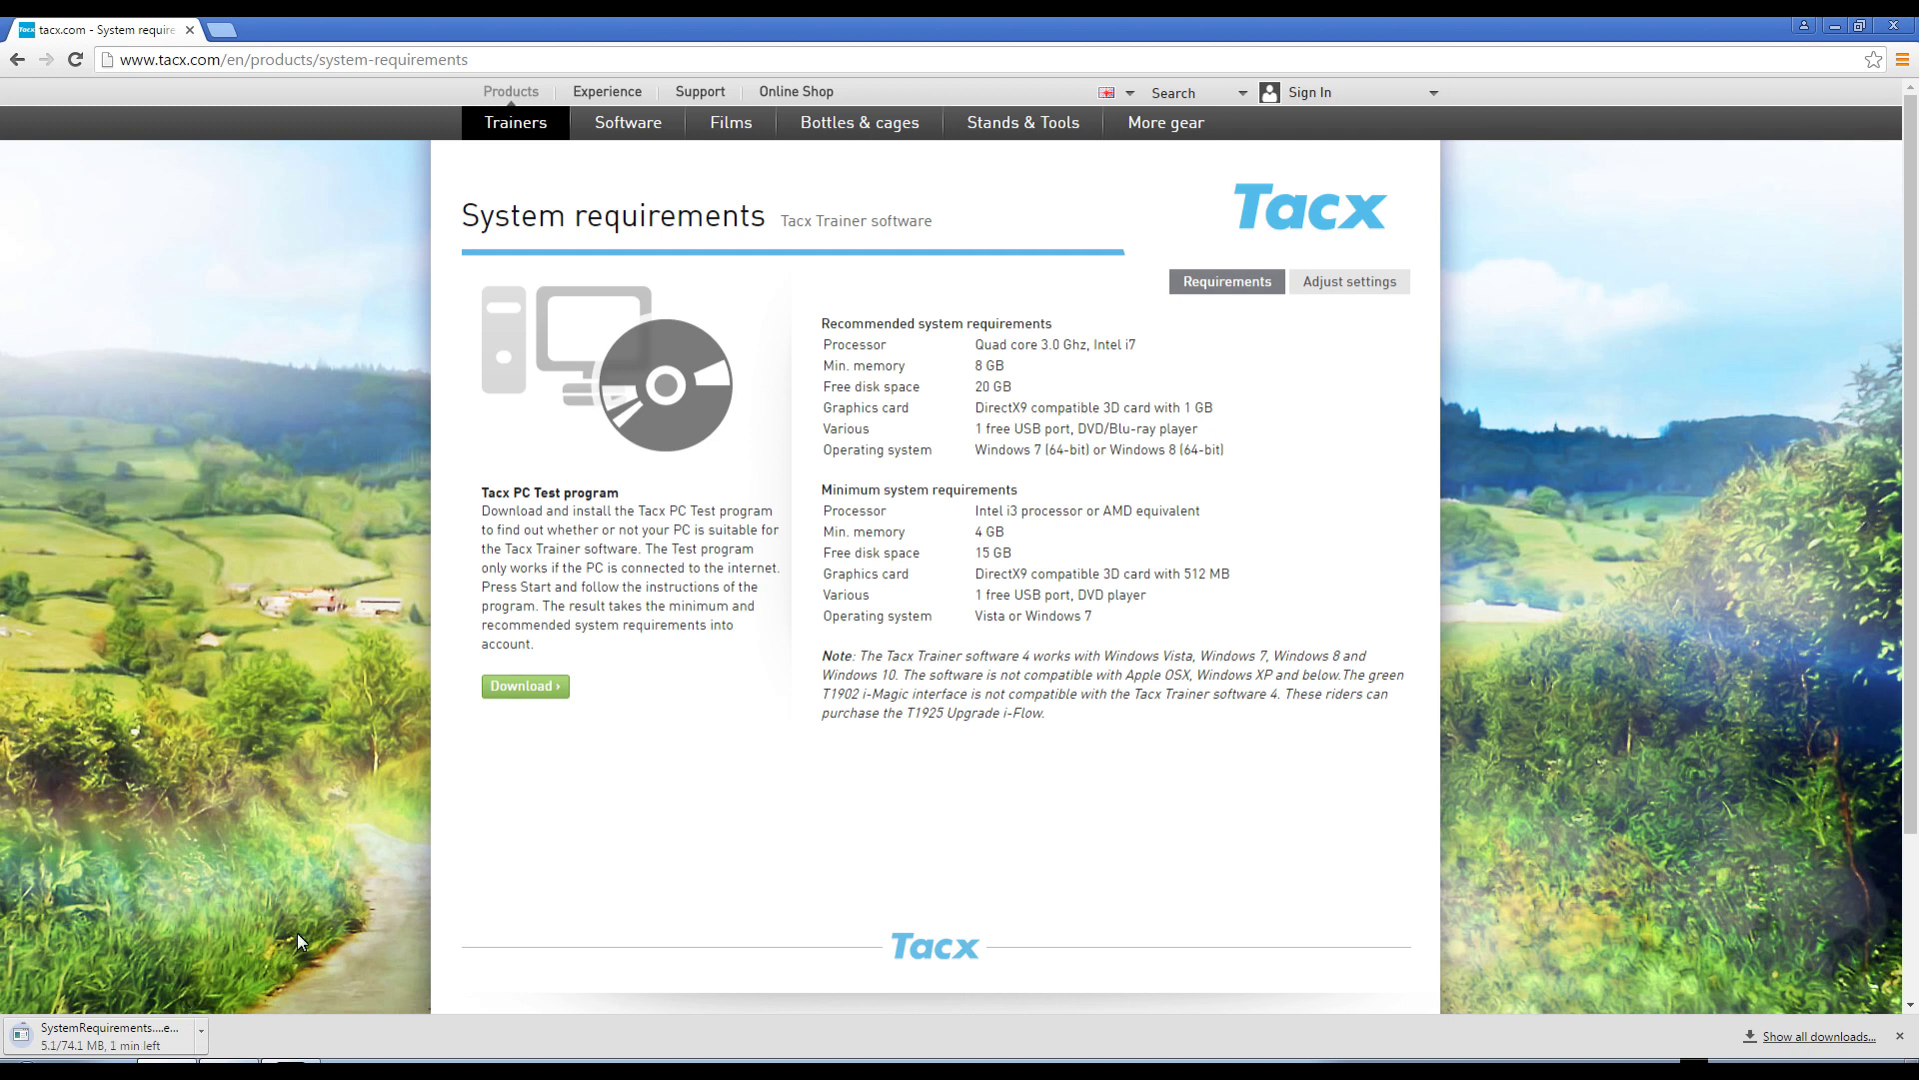
# - Run the downloaded SystemRequirements installer and choose English (Engels) as its language
pyautogui.click(108, 1040)
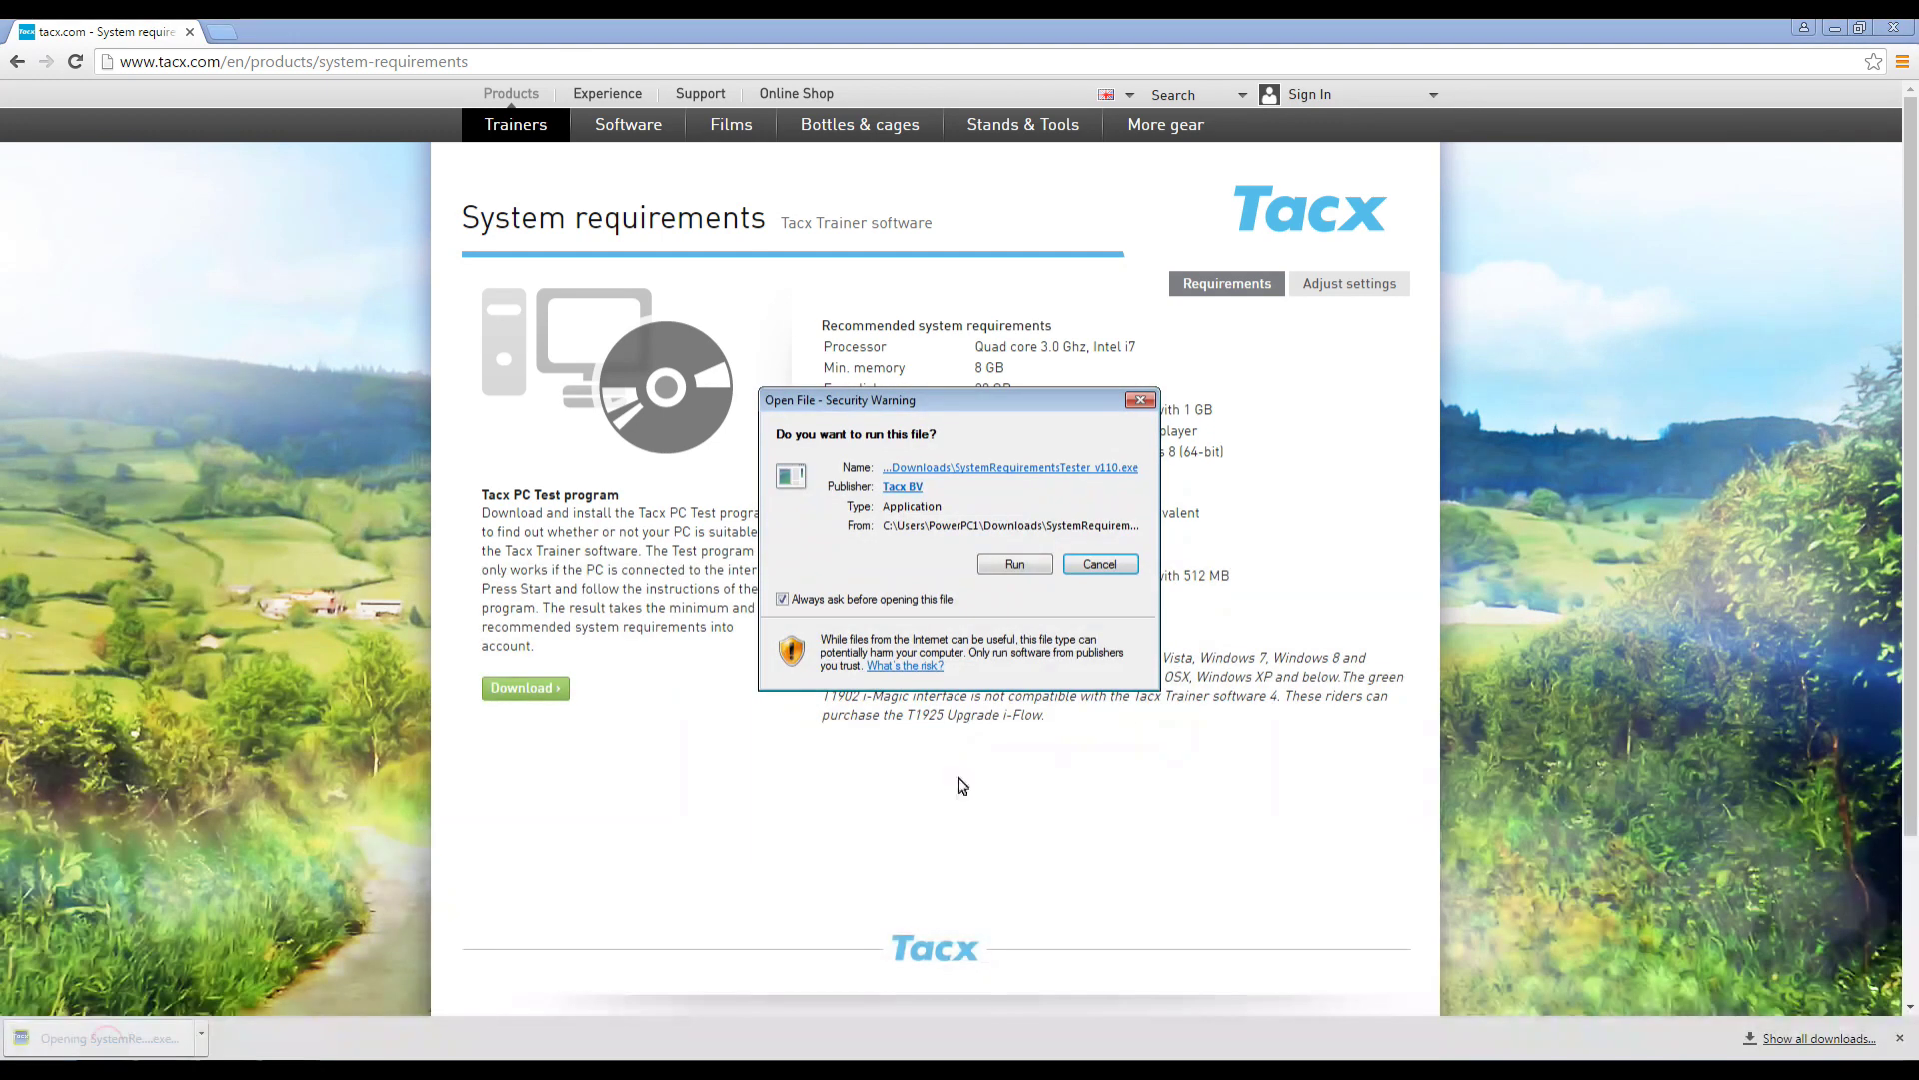
pyautogui.click(1024, 569)
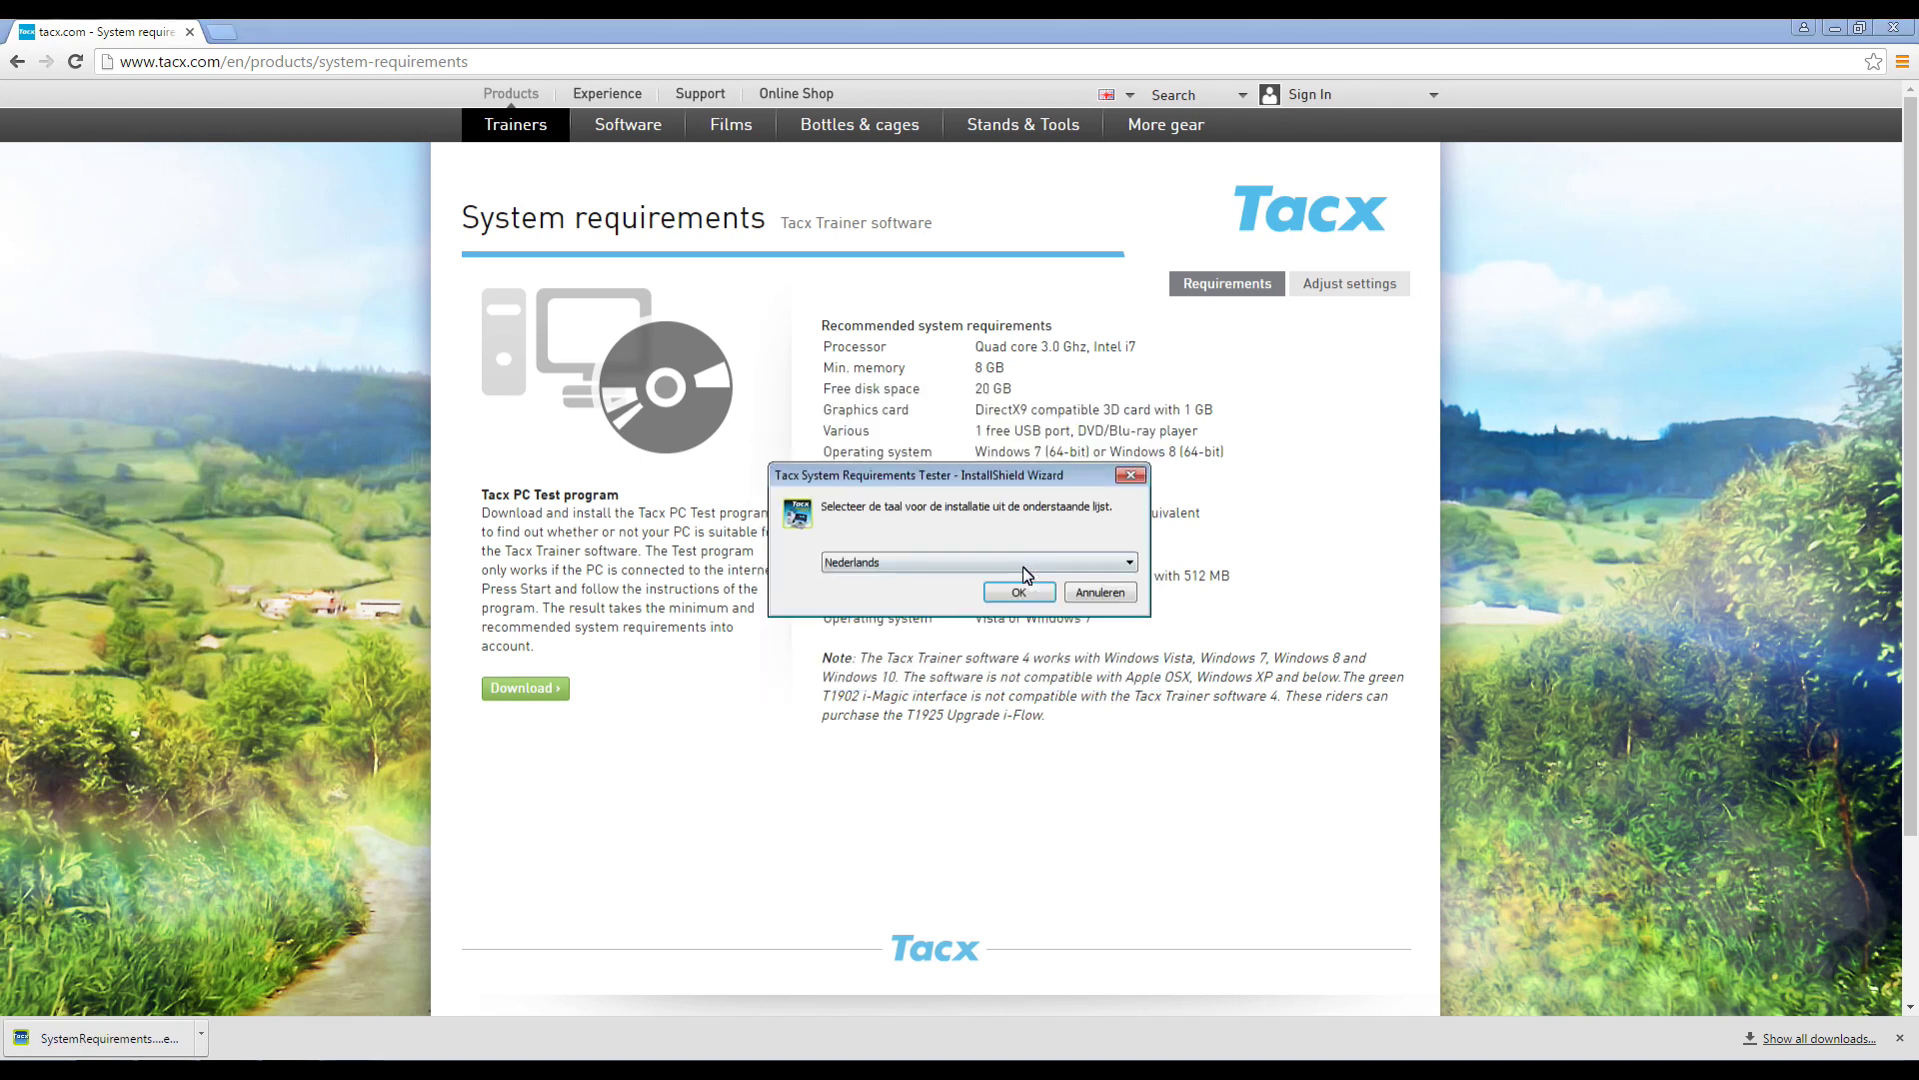
pyautogui.click(1024, 563)
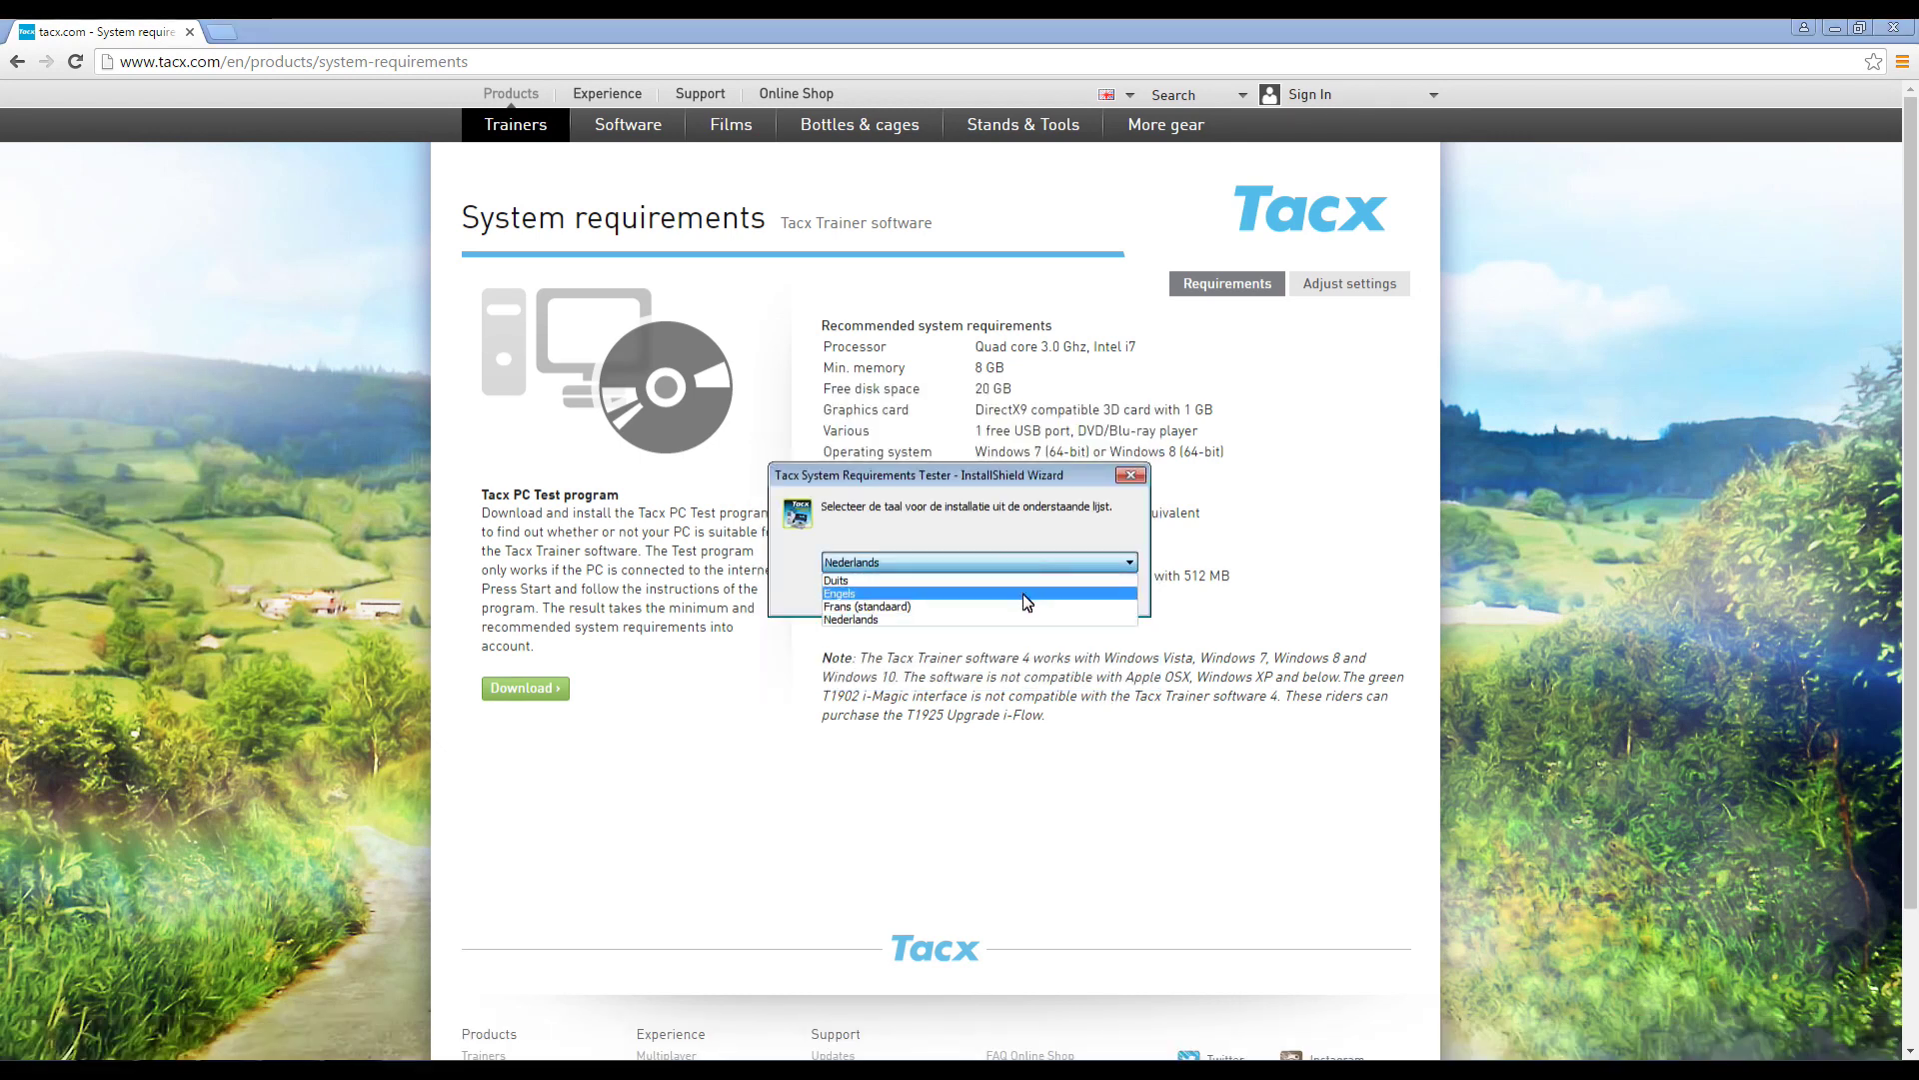
pyautogui.click(1024, 590)
pyautogui.click(1019, 594)
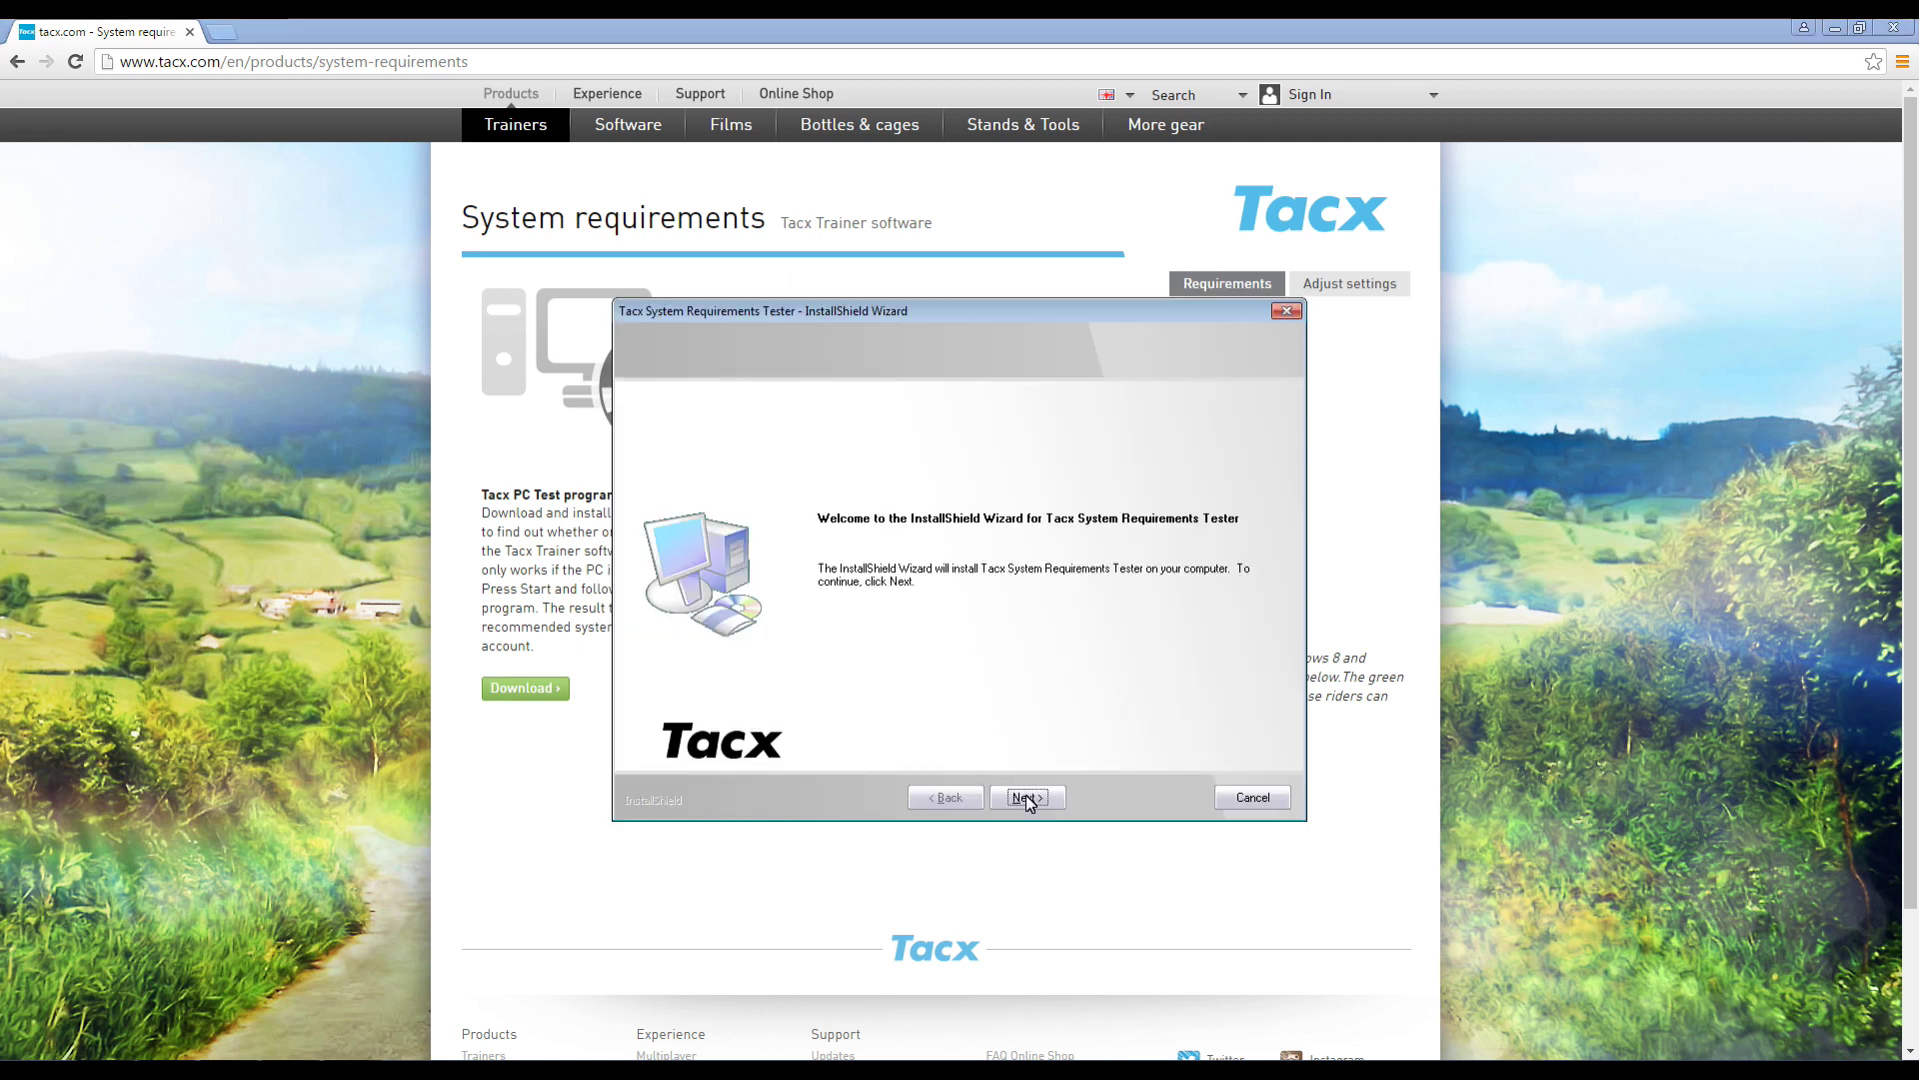
# - Install the System Requirements Tester and close the completed wizard
pyautogui.click(1026, 795)
pyautogui.click(1025, 795)
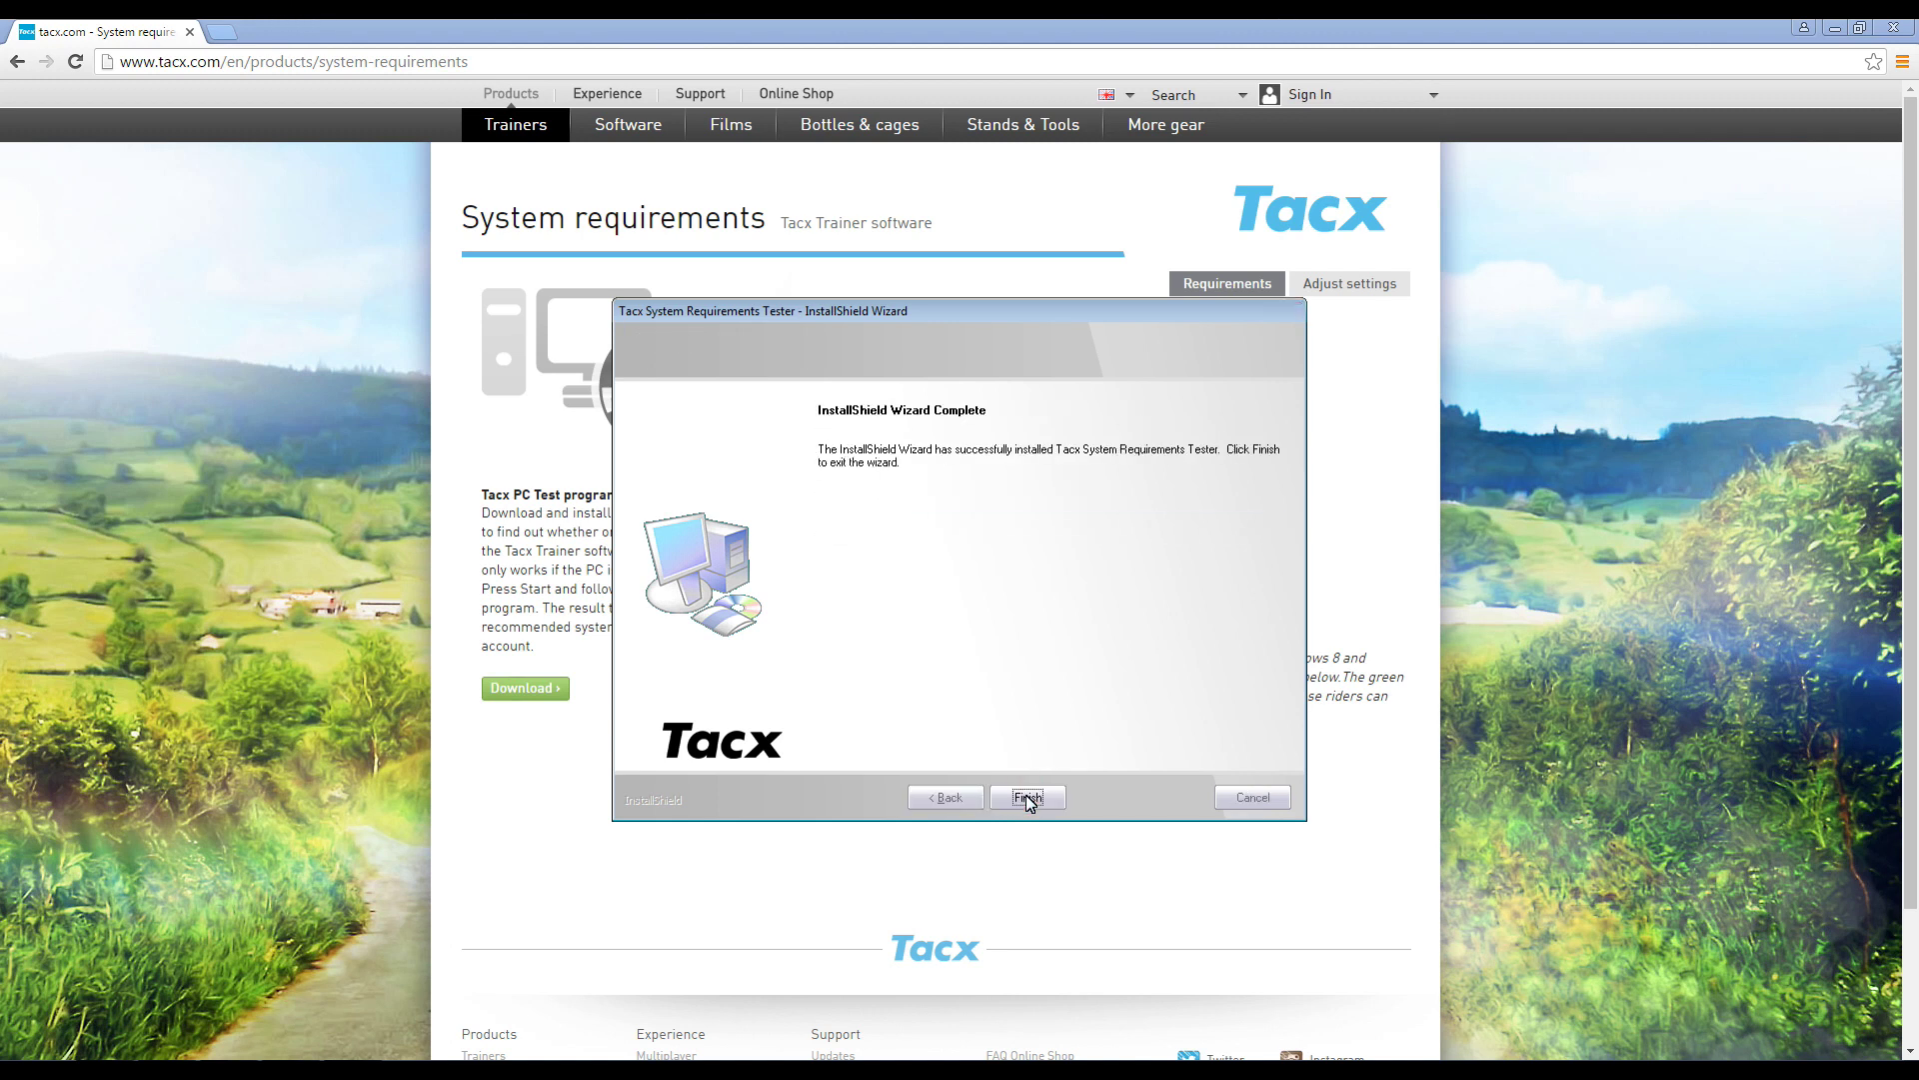
pyautogui.click(1025, 795)
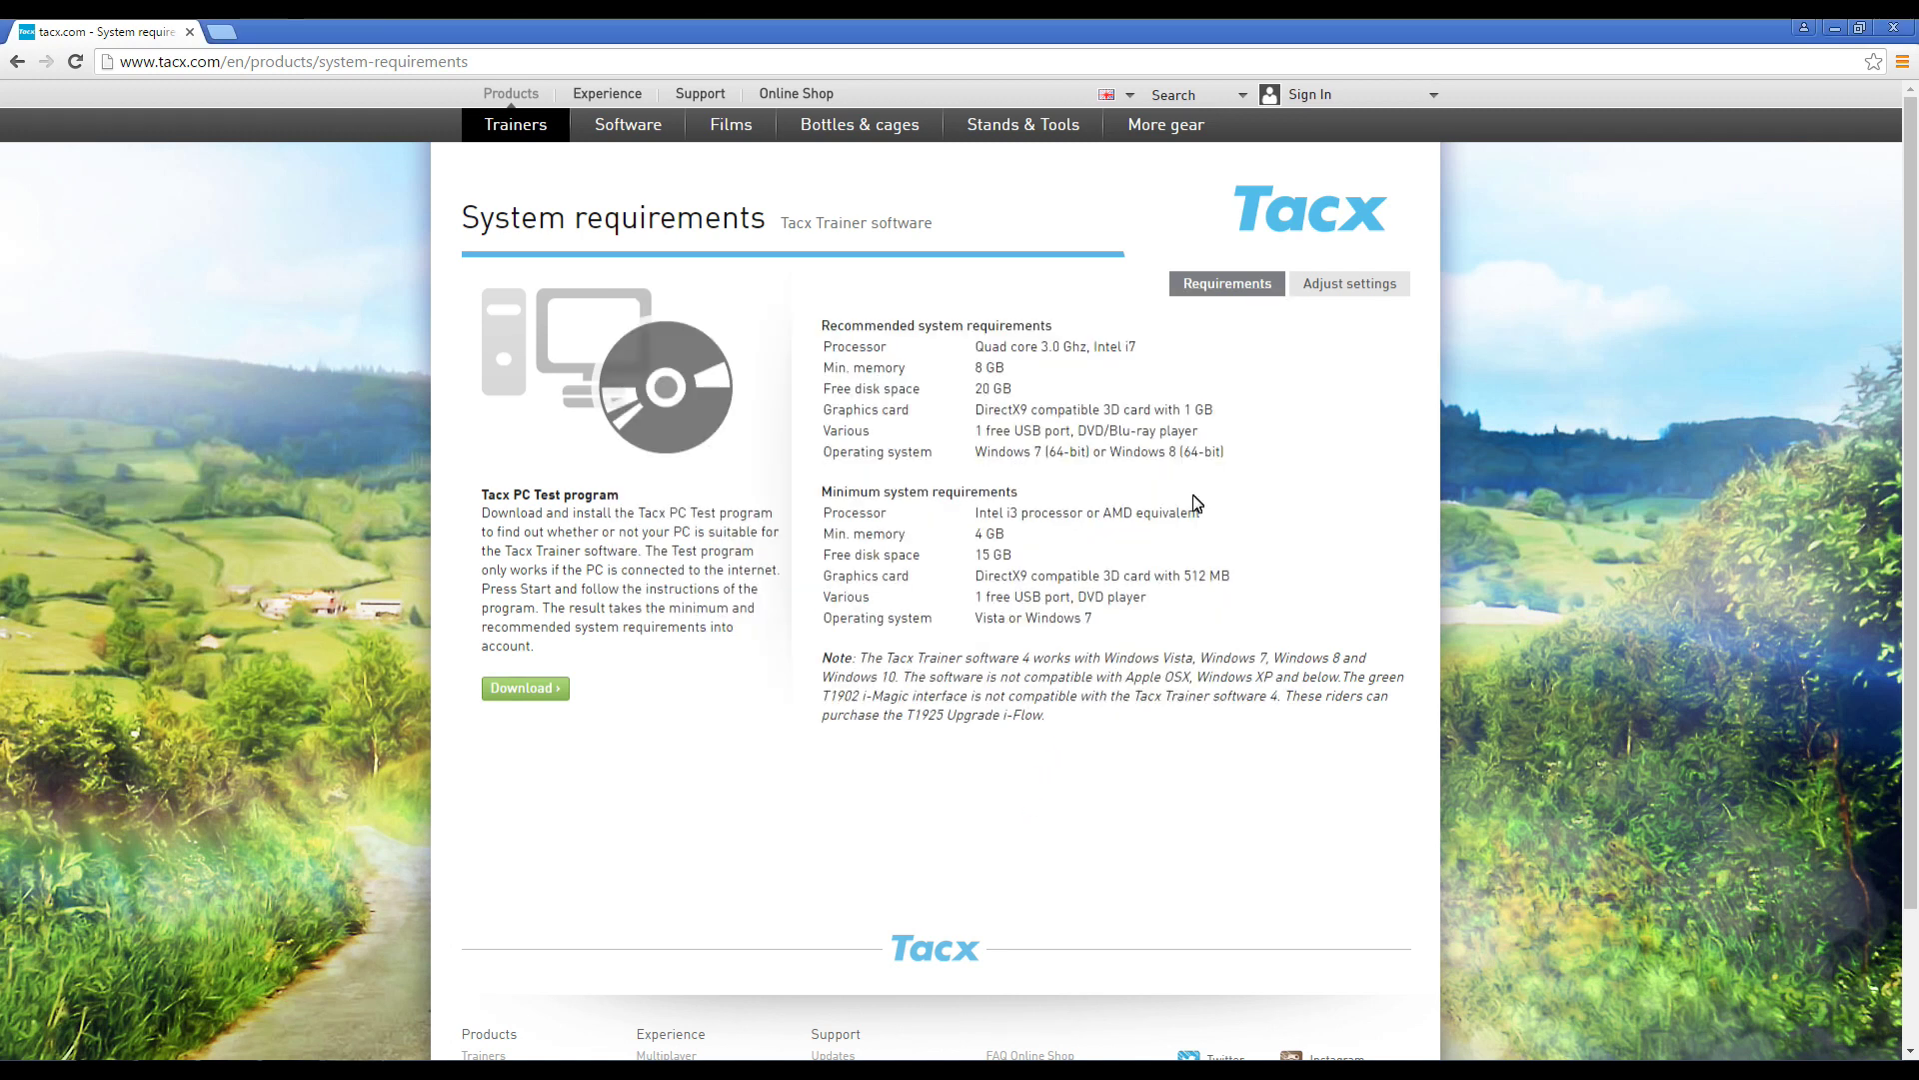
# - Minimise Chrome, launch the System Requirements Tester from the desktop and start its check
pyautogui.click(1836, 27)
pyautogui.click(40, 374)
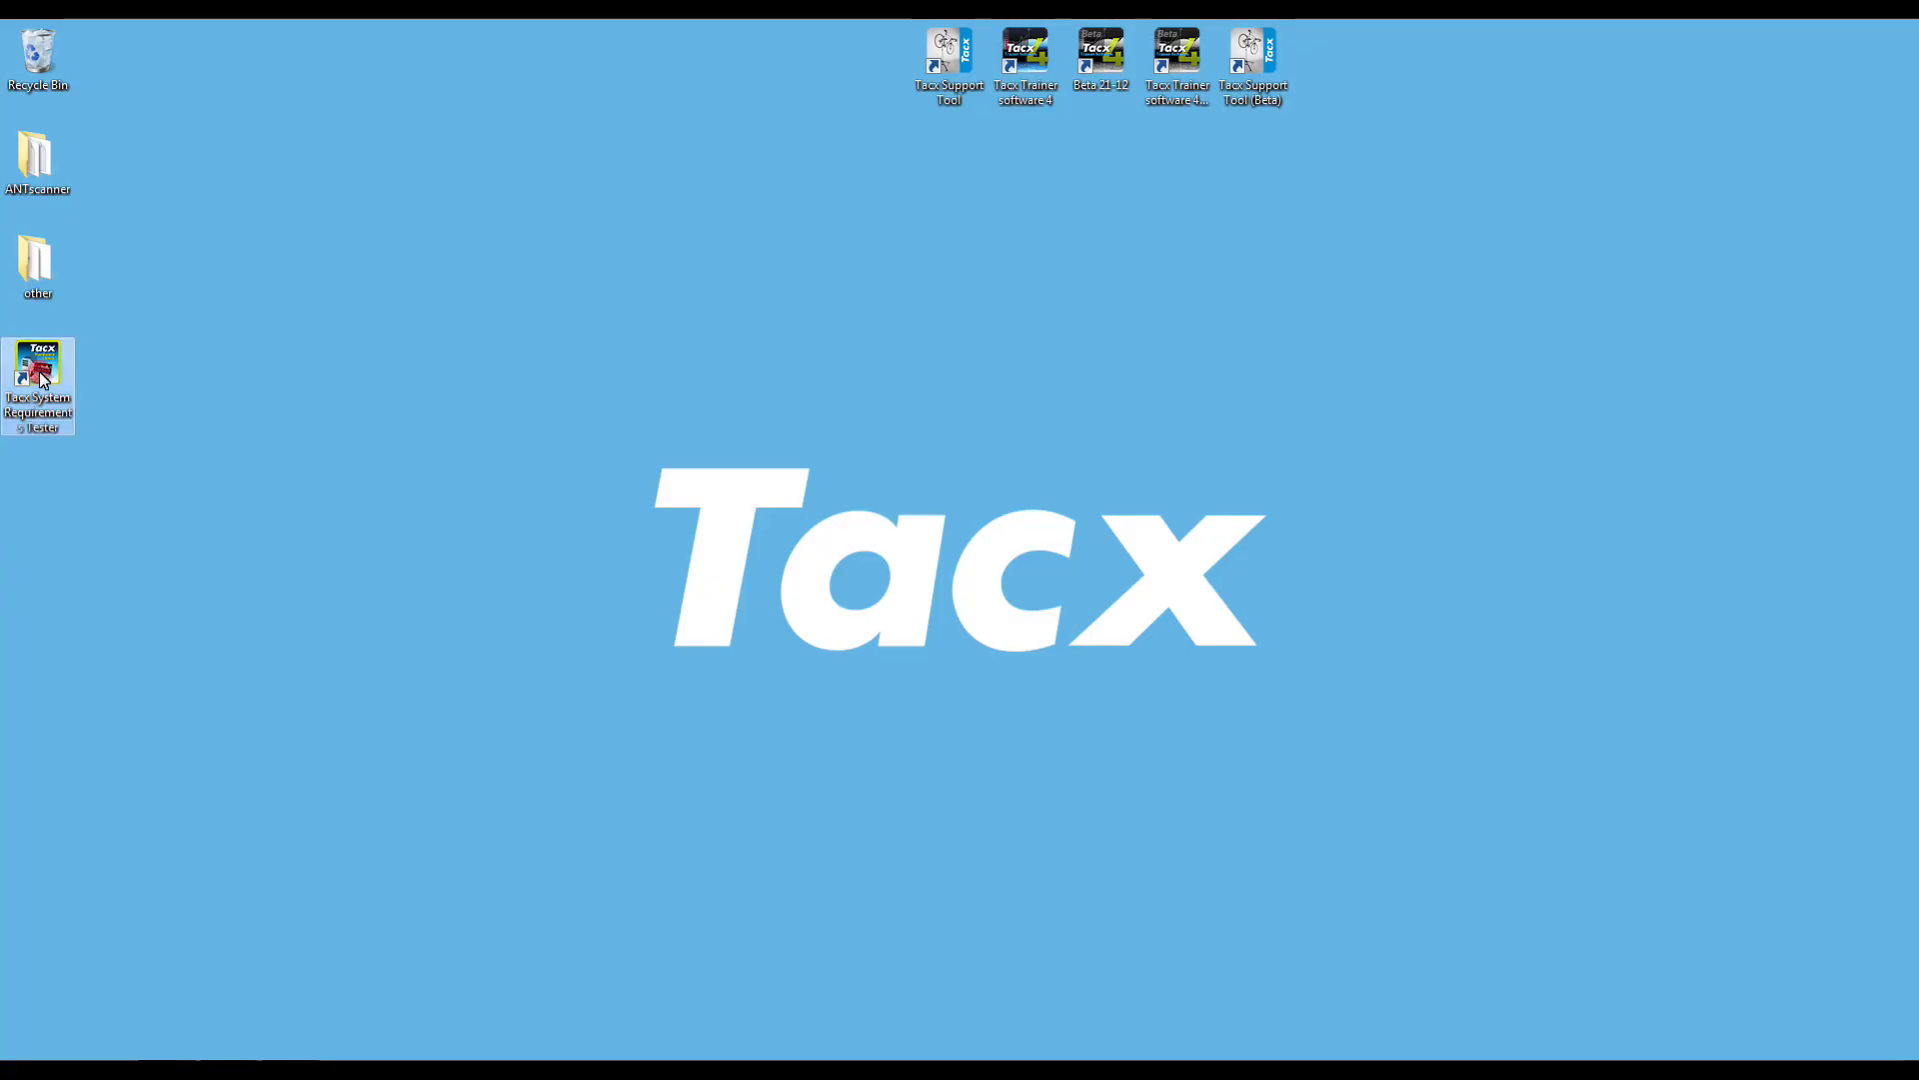
pyautogui.doubleClick(40, 374)
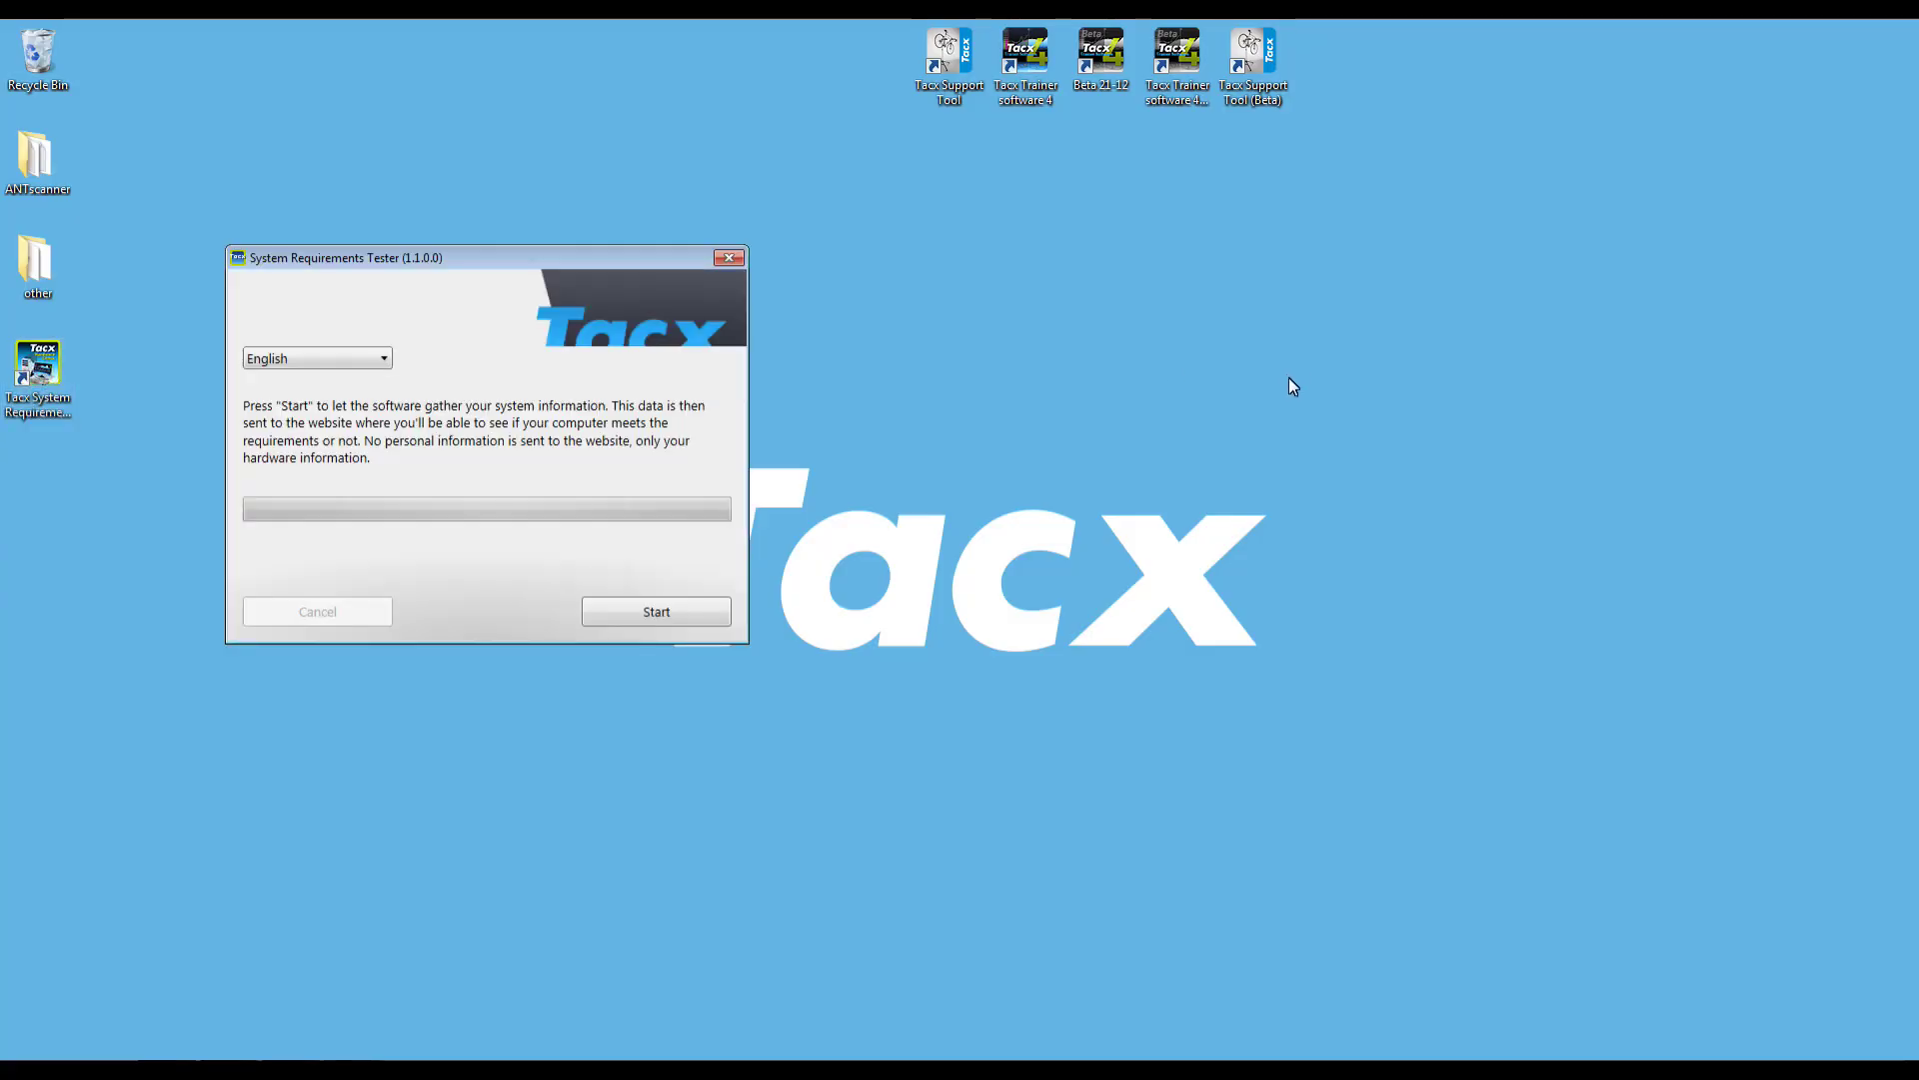
pyautogui.click(627, 610)
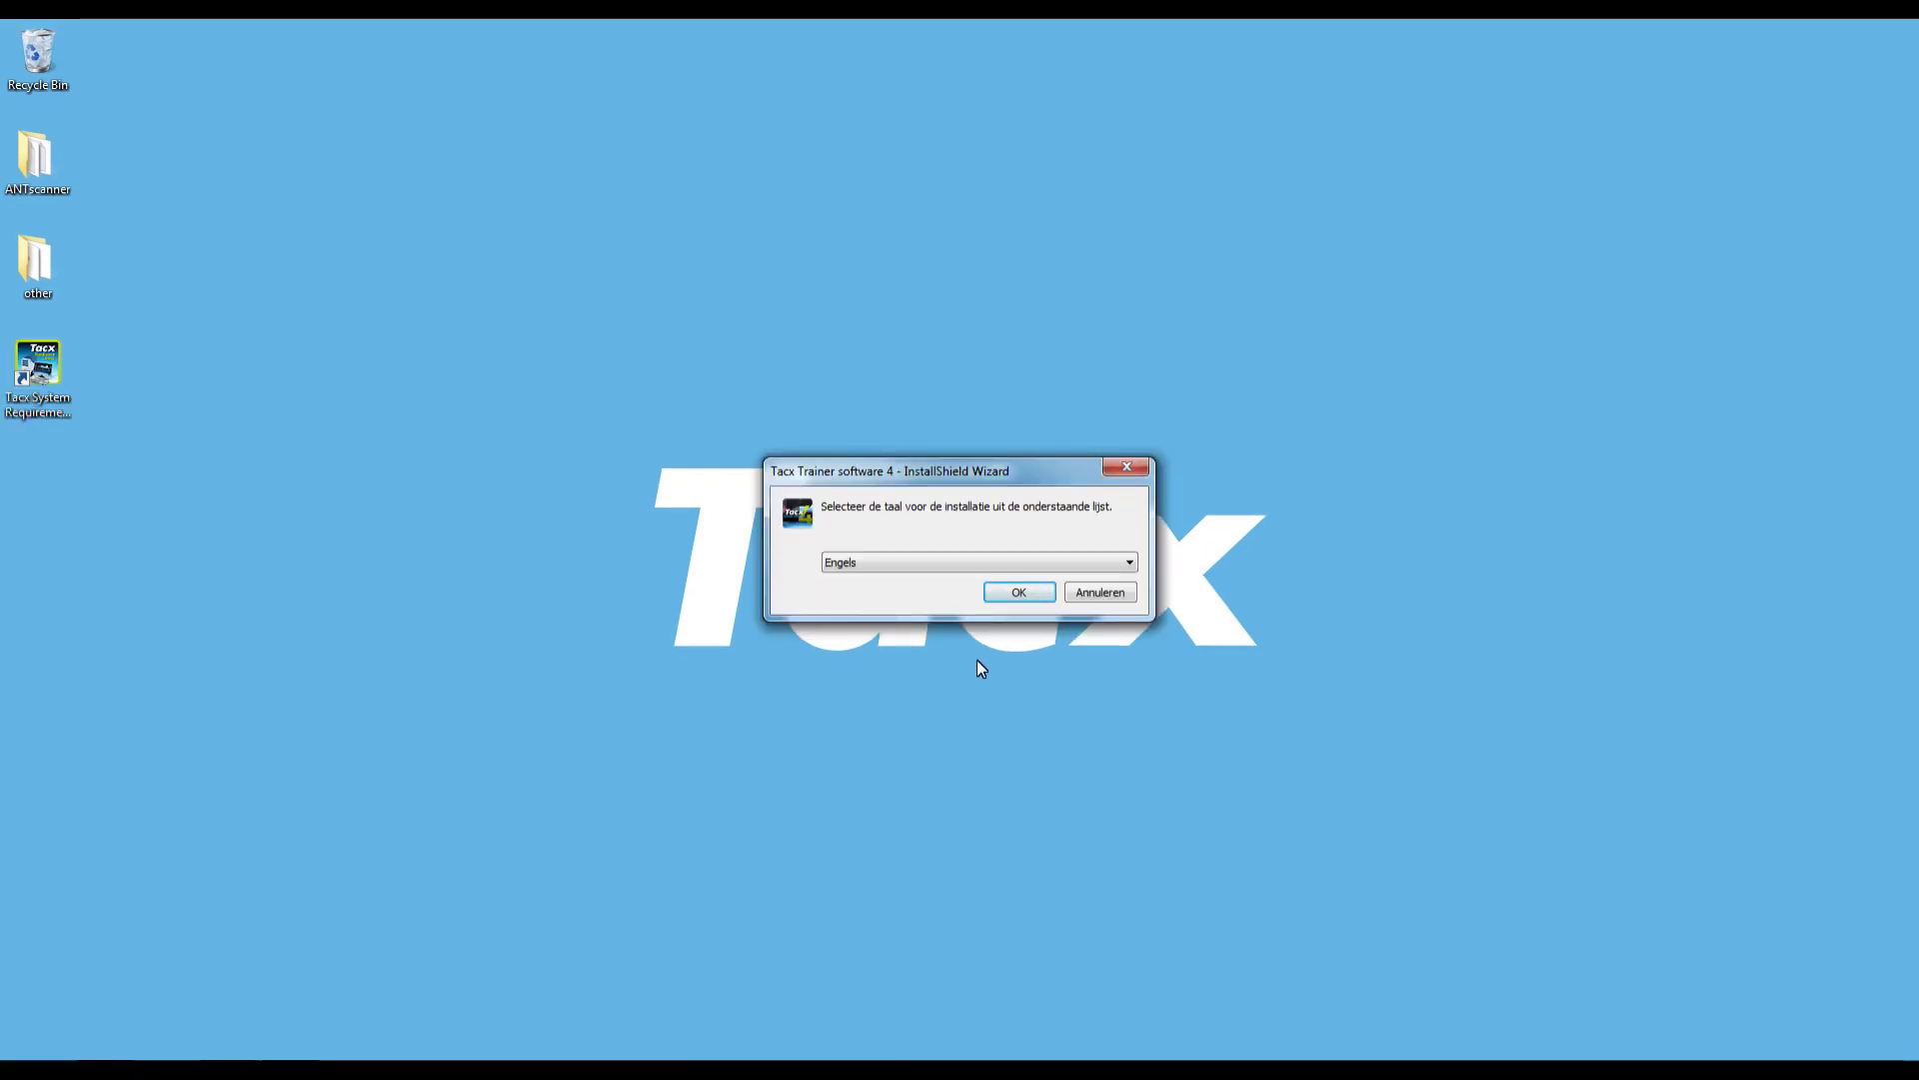
# - Confirm English, install DirectX and Visual C++ 2010 prerequisites, continuing past both x64 and x86 failures
pyautogui.click(1022, 591)
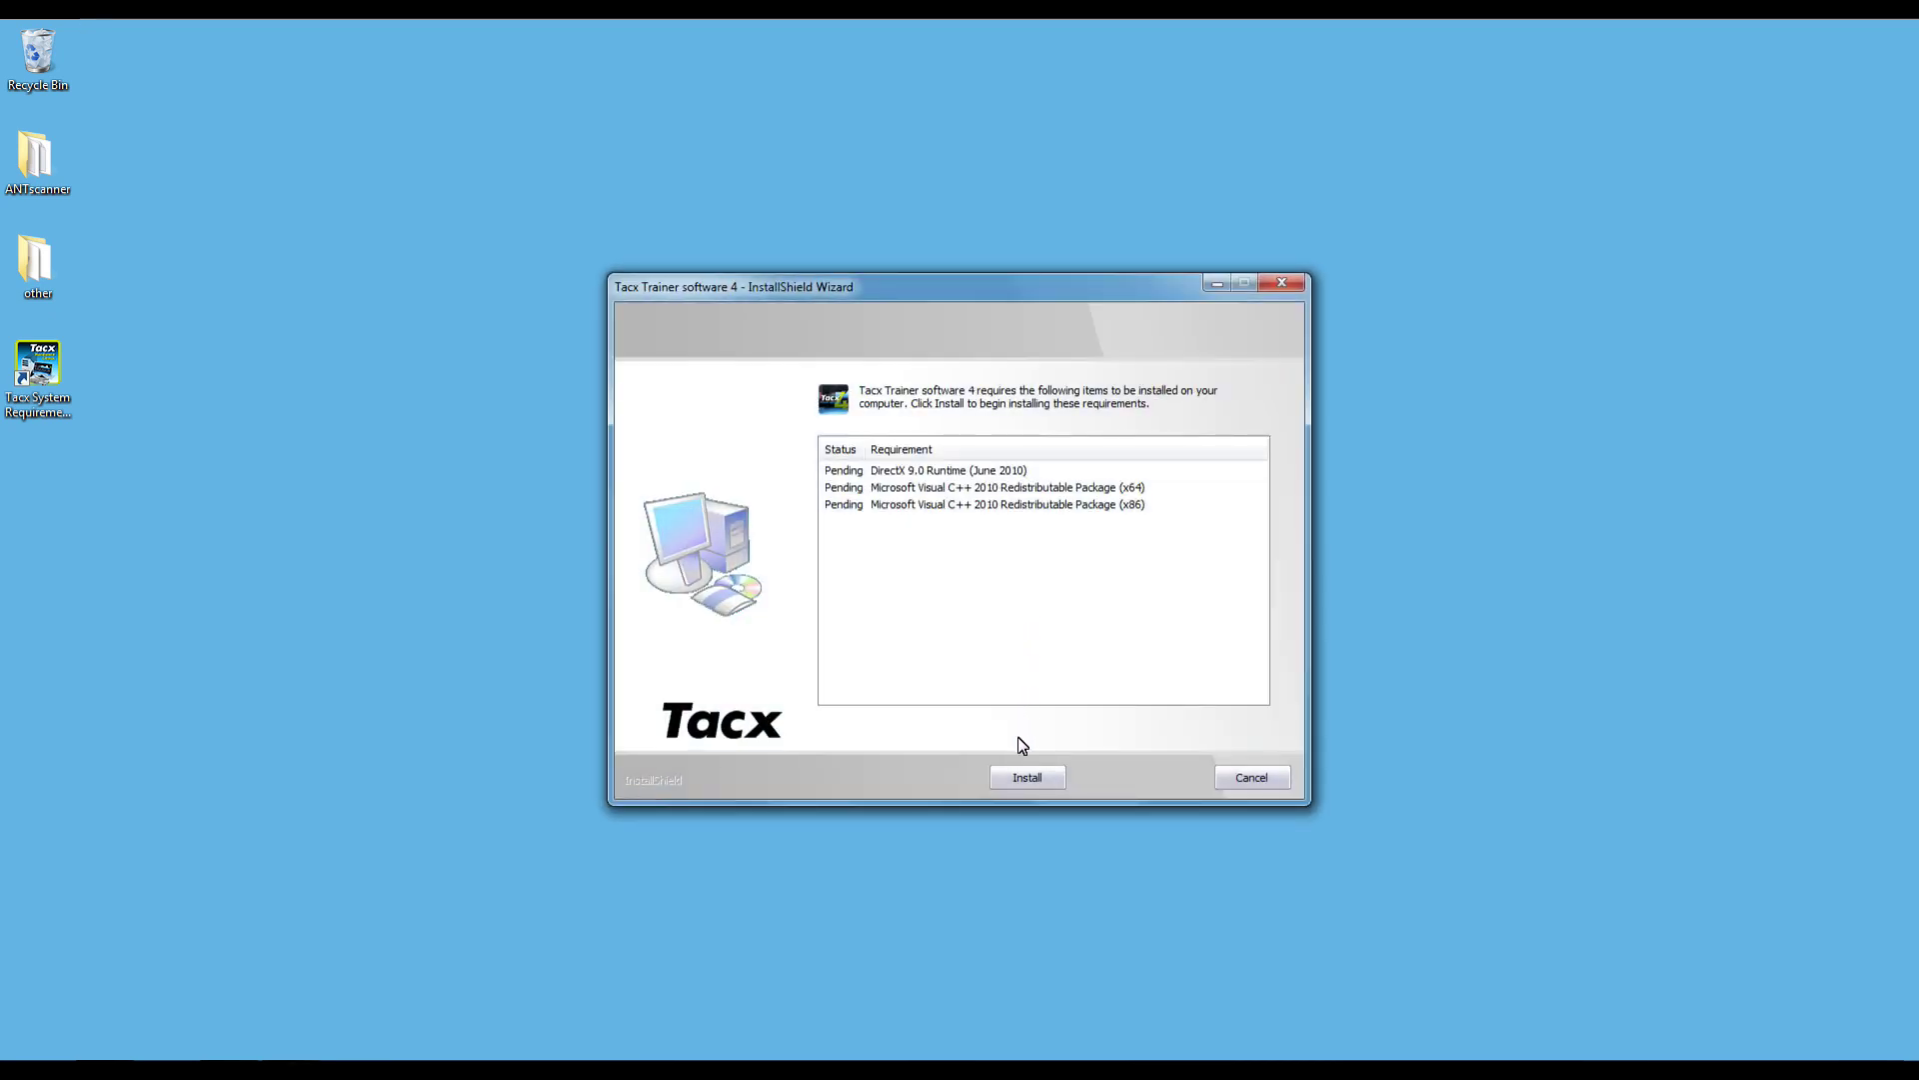
pyautogui.click(1022, 778)
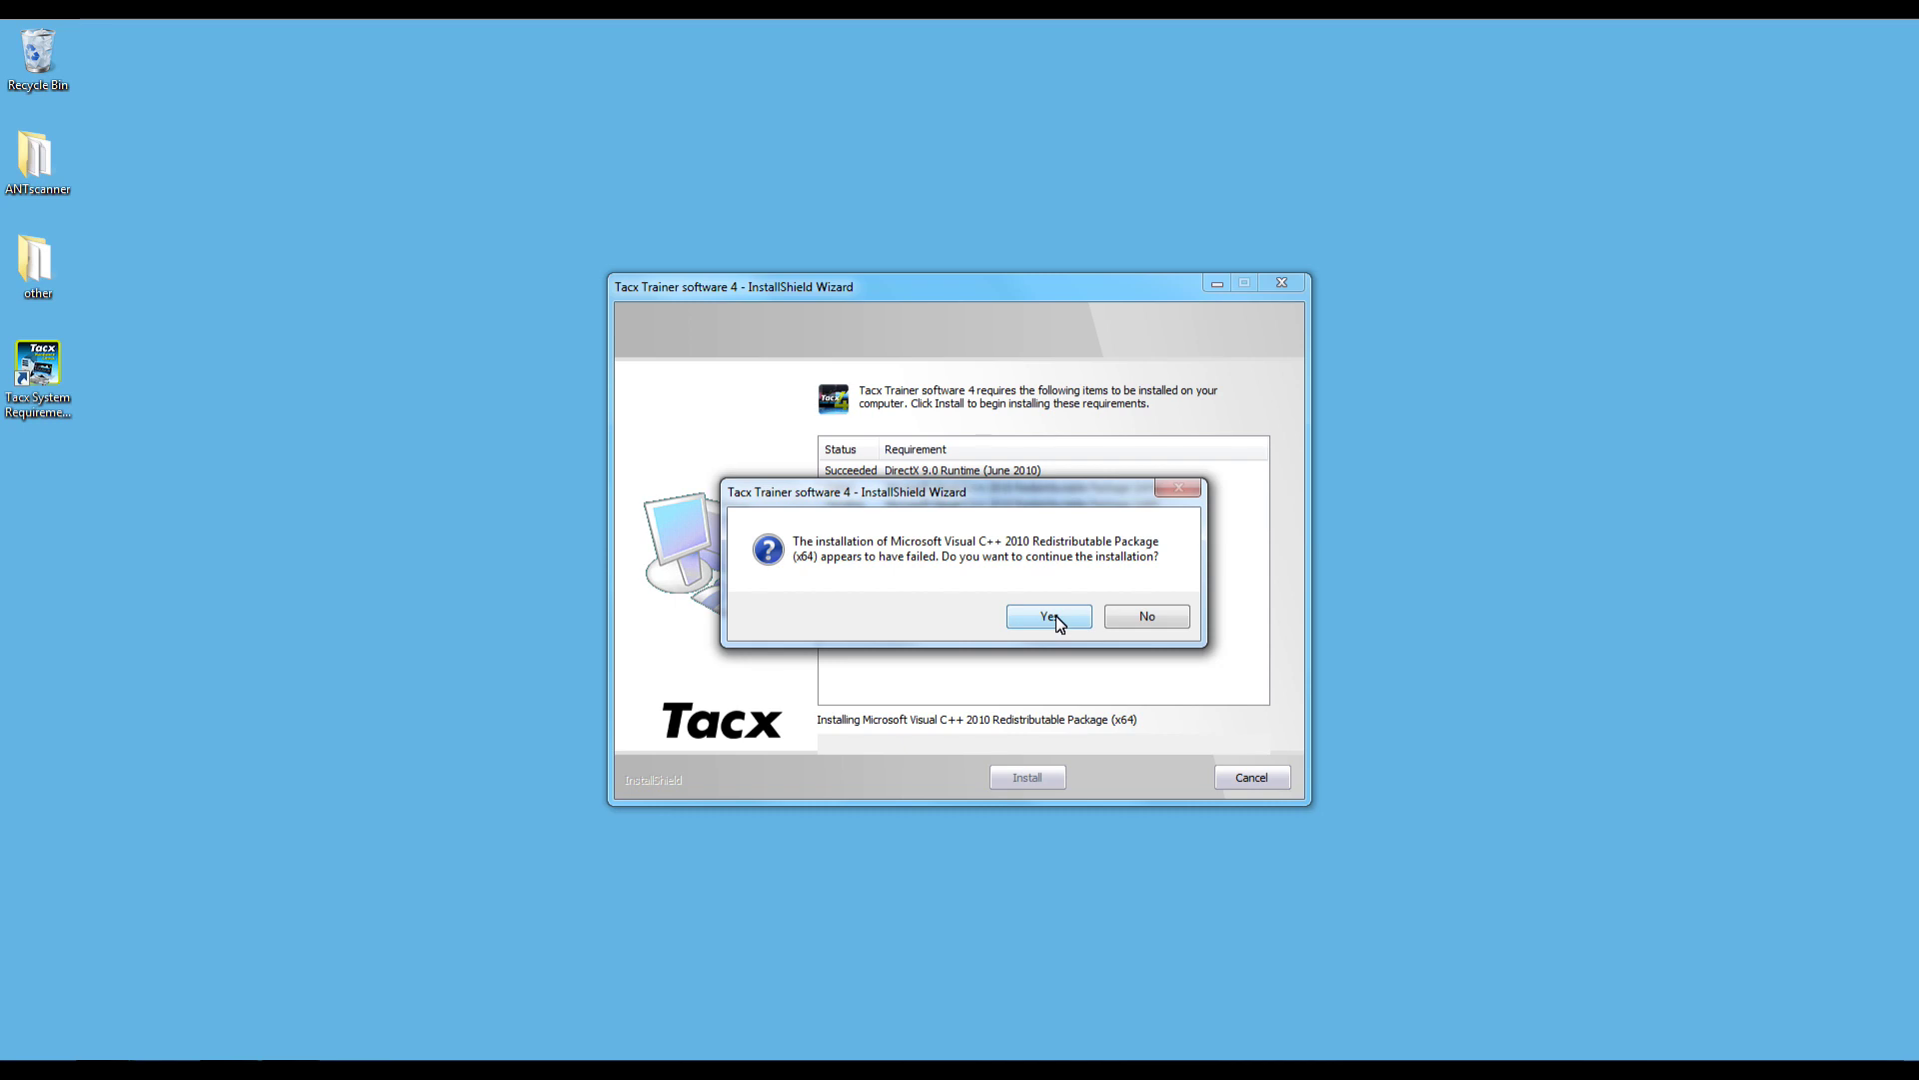
pyautogui.click(1058, 617)
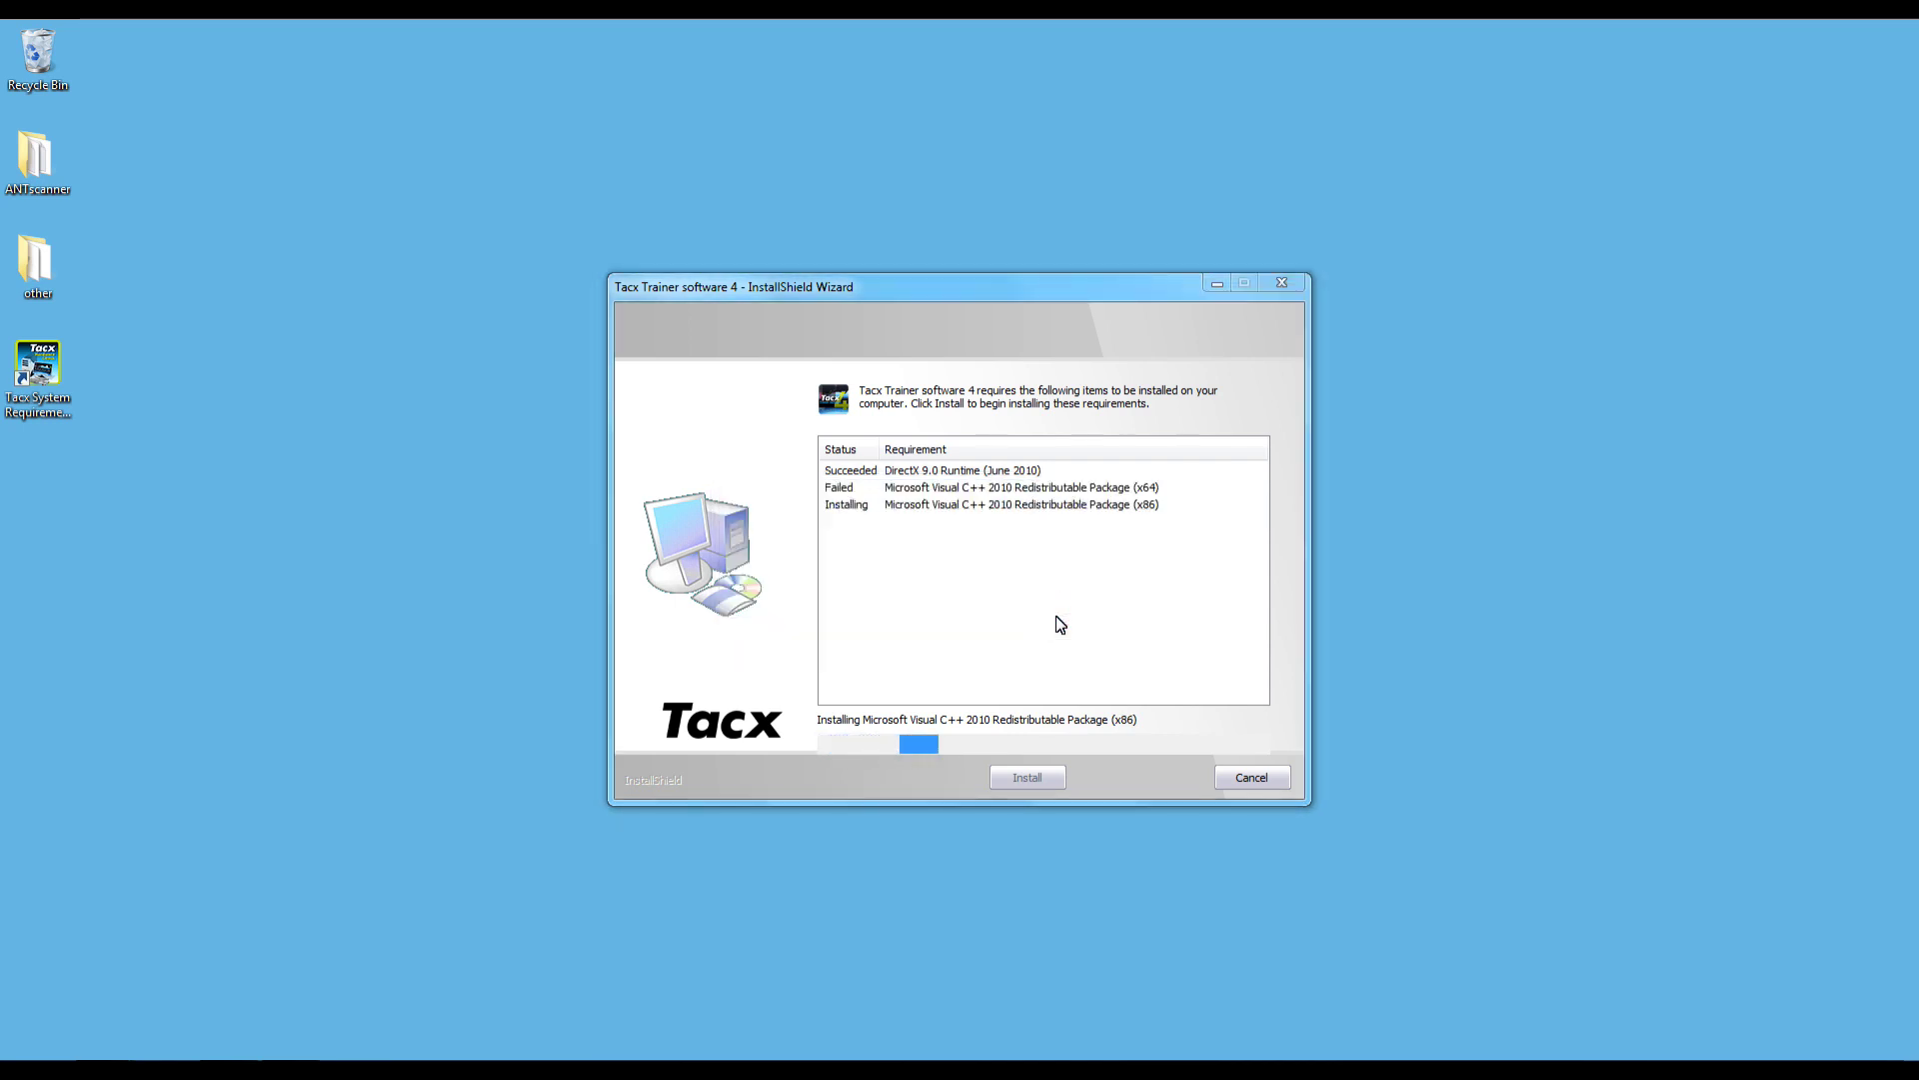
pyautogui.click(1056, 615)
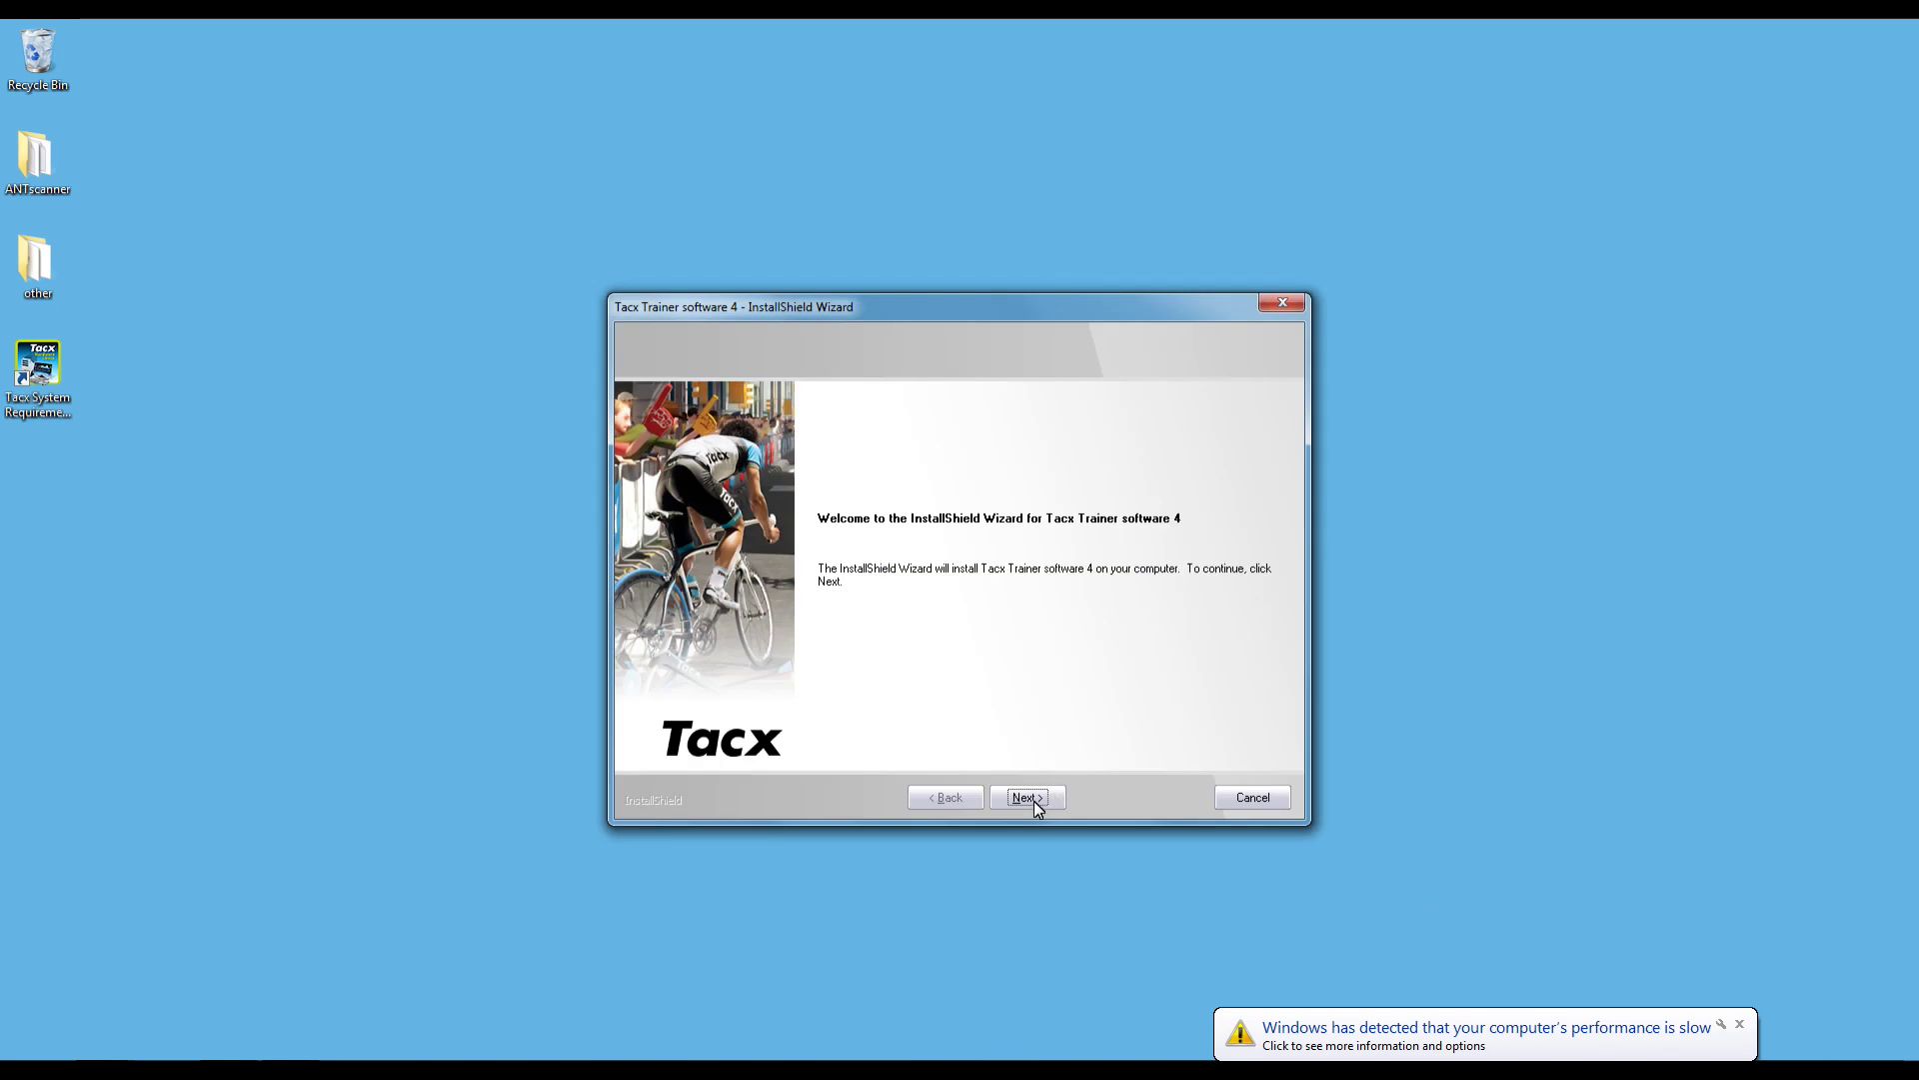
# - Accept the licence terms and install into C:\Program Files (x86)\Tacx\TacxTrainersoftware4
pyautogui.click(1034, 800)
pyautogui.click(1740, 1025)
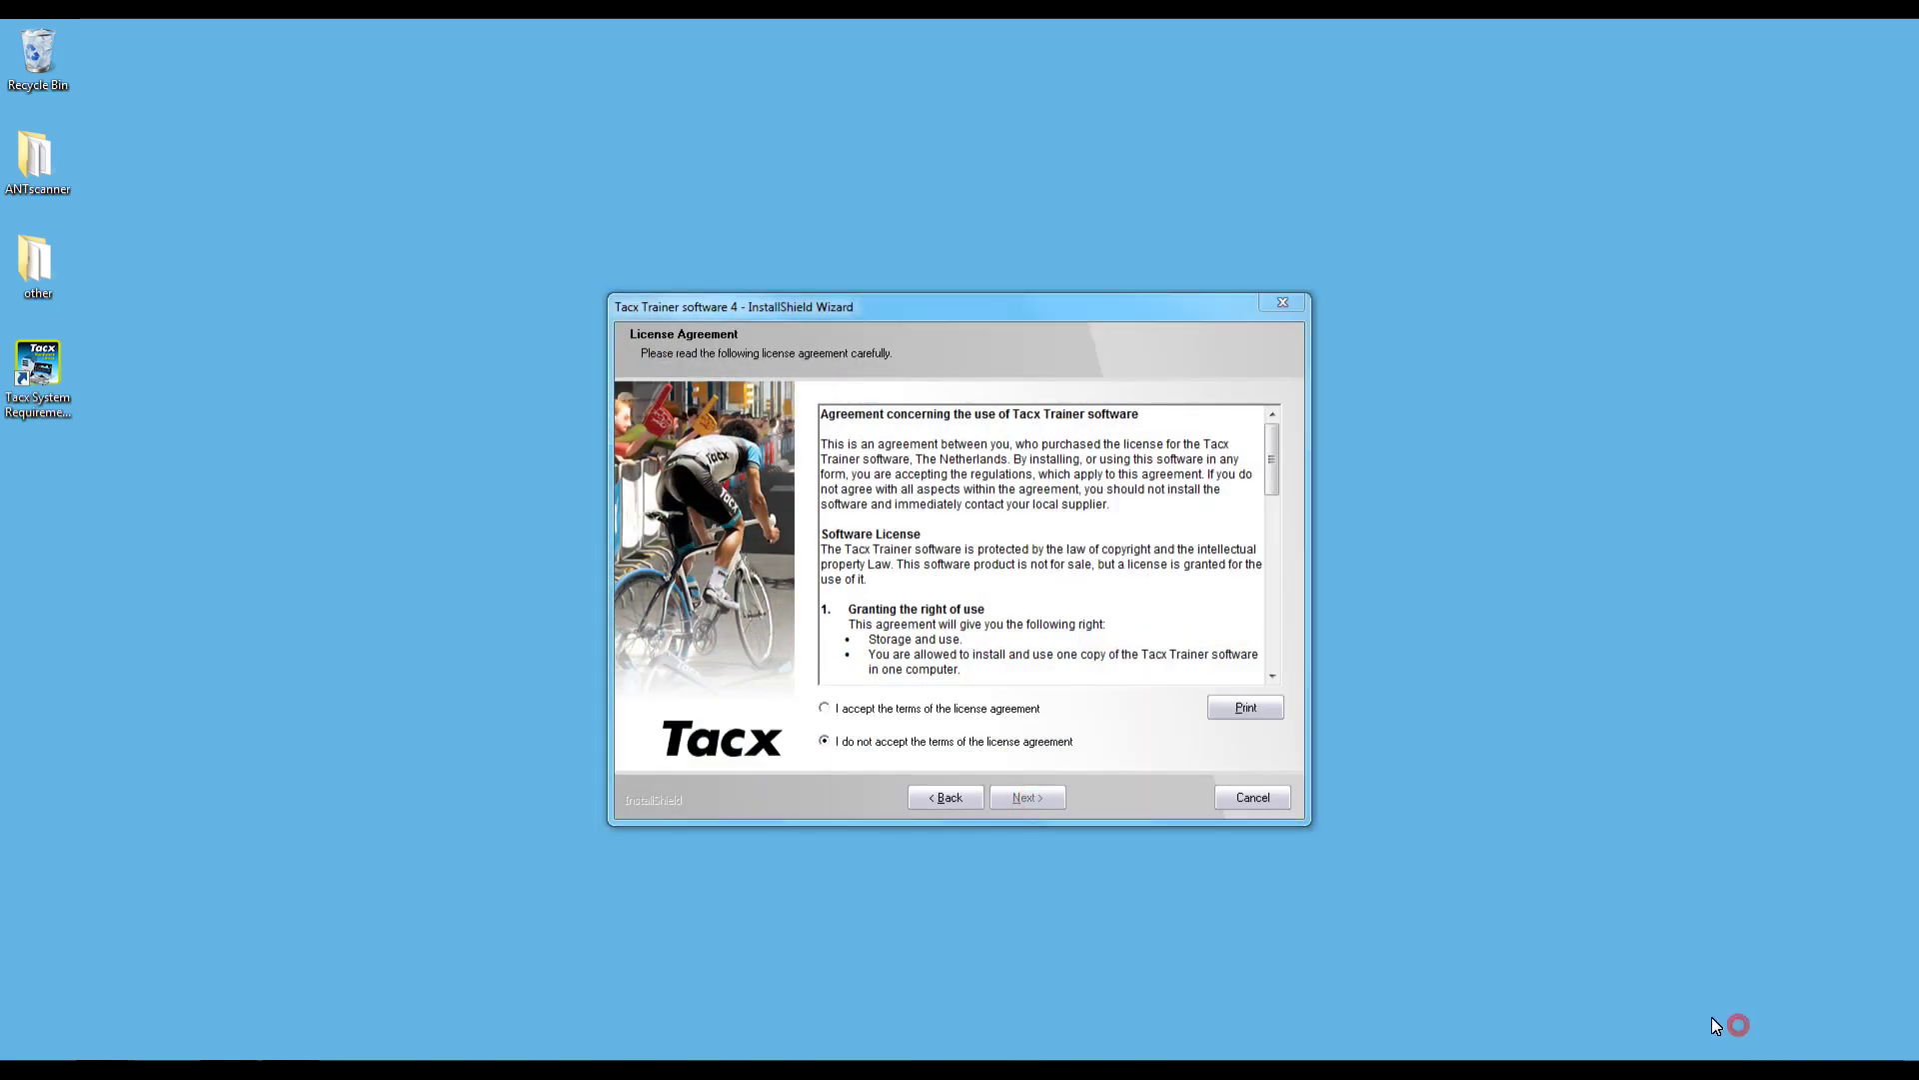
pyautogui.click(953, 711)
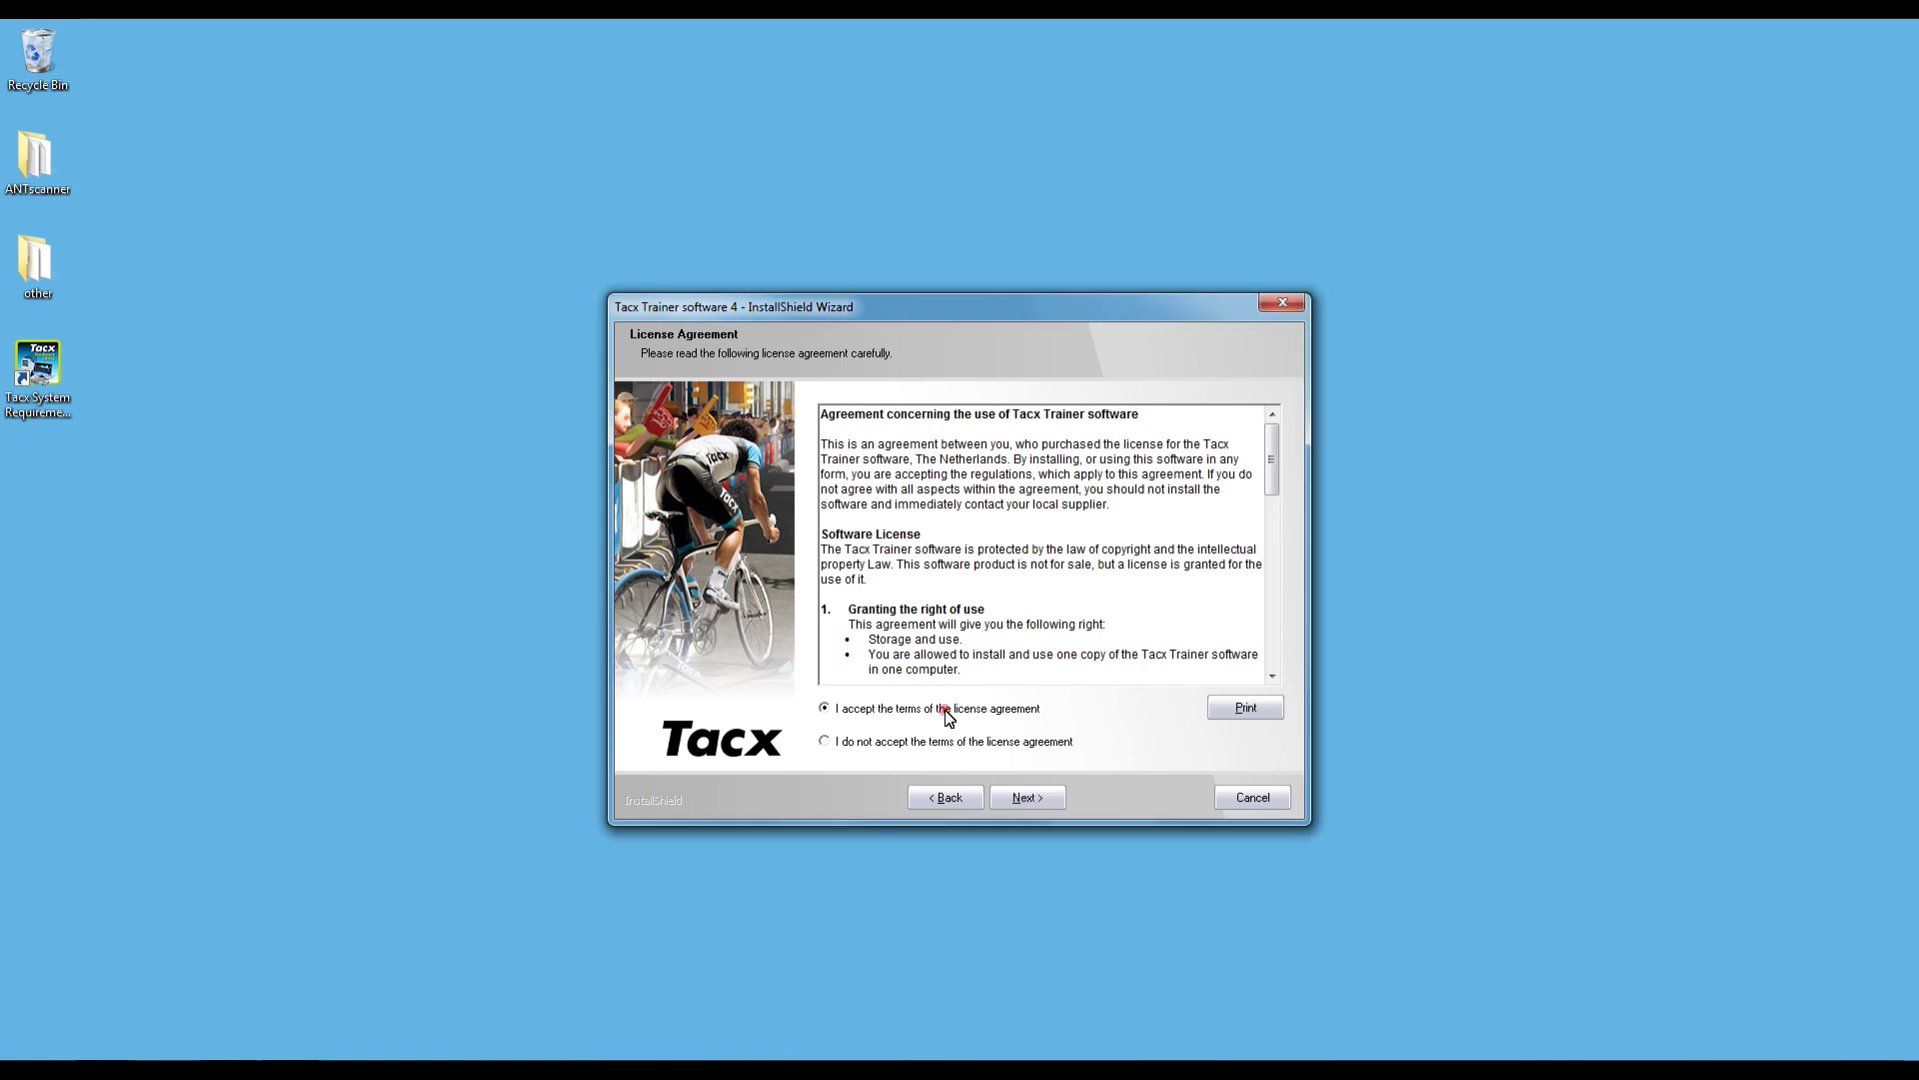
pyautogui.click(1024, 800)
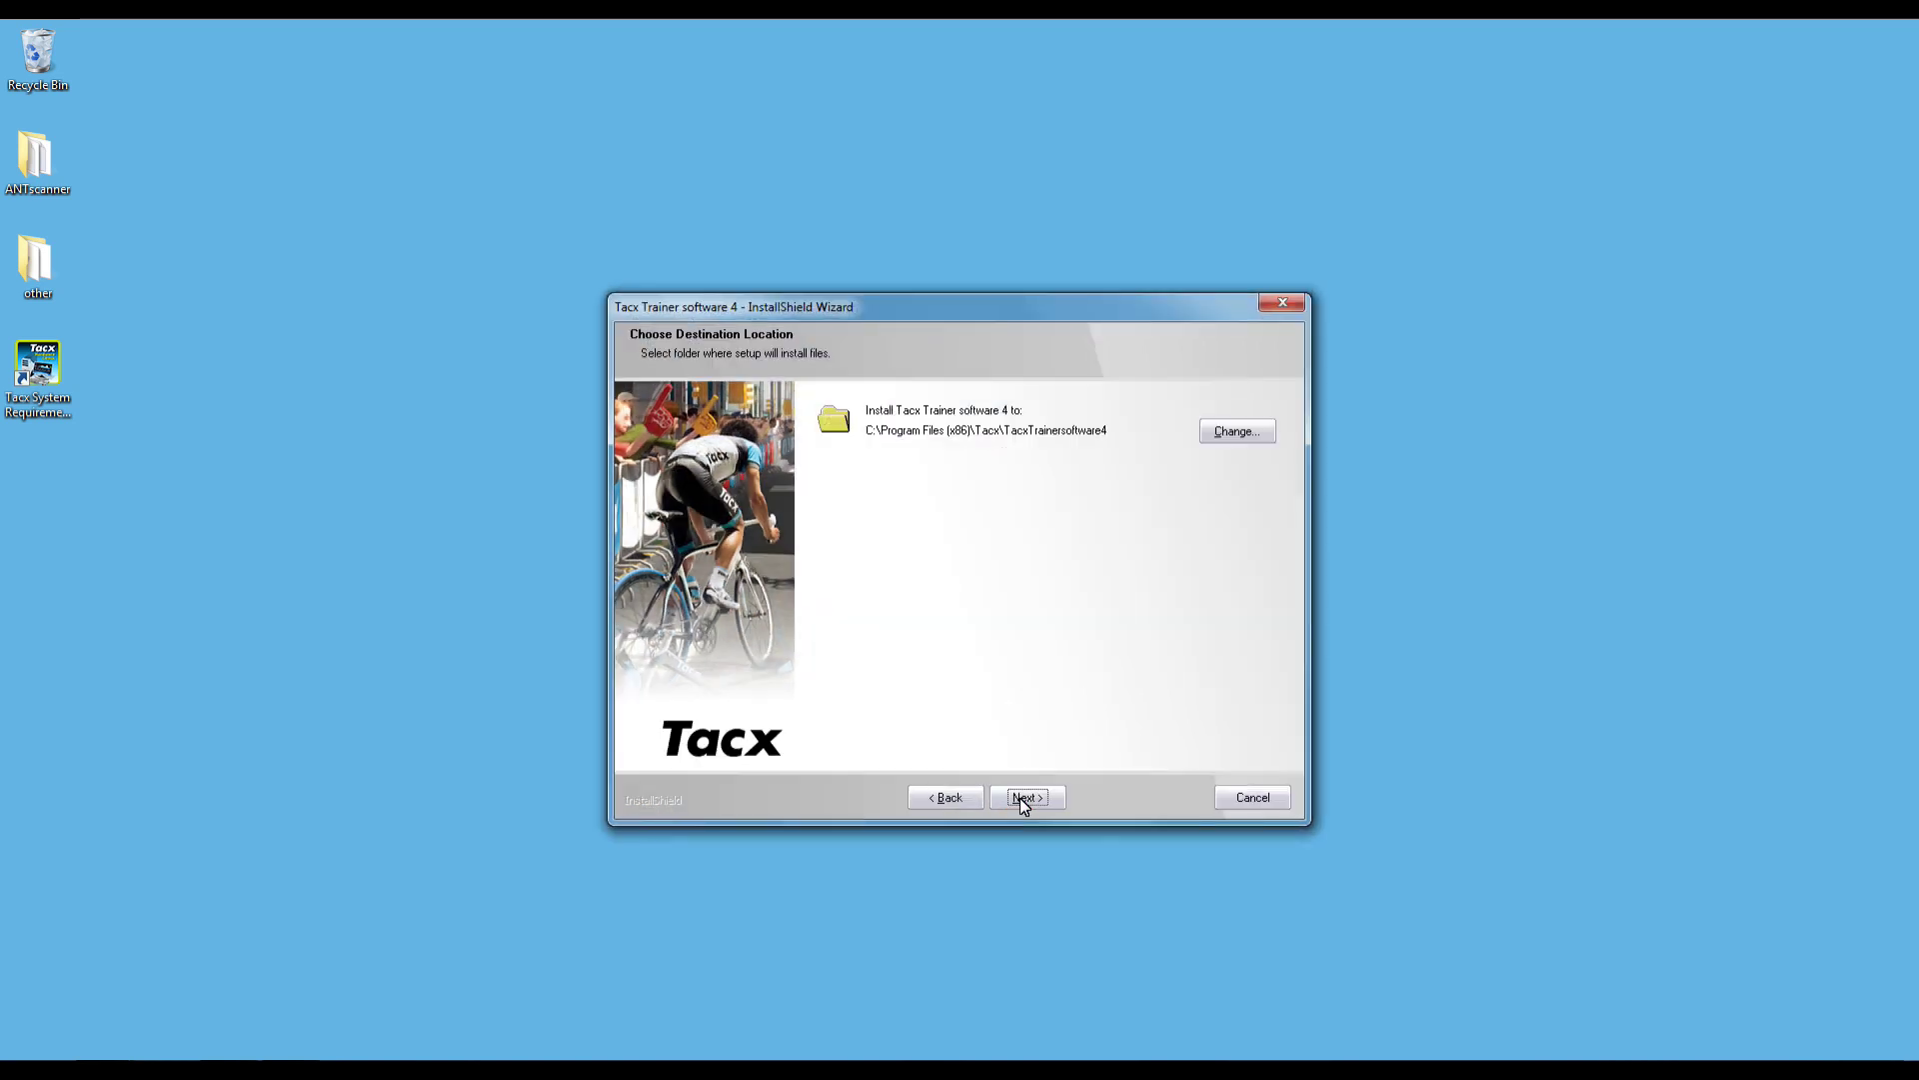
pyautogui.click(1023, 798)
pyautogui.click(1024, 798)
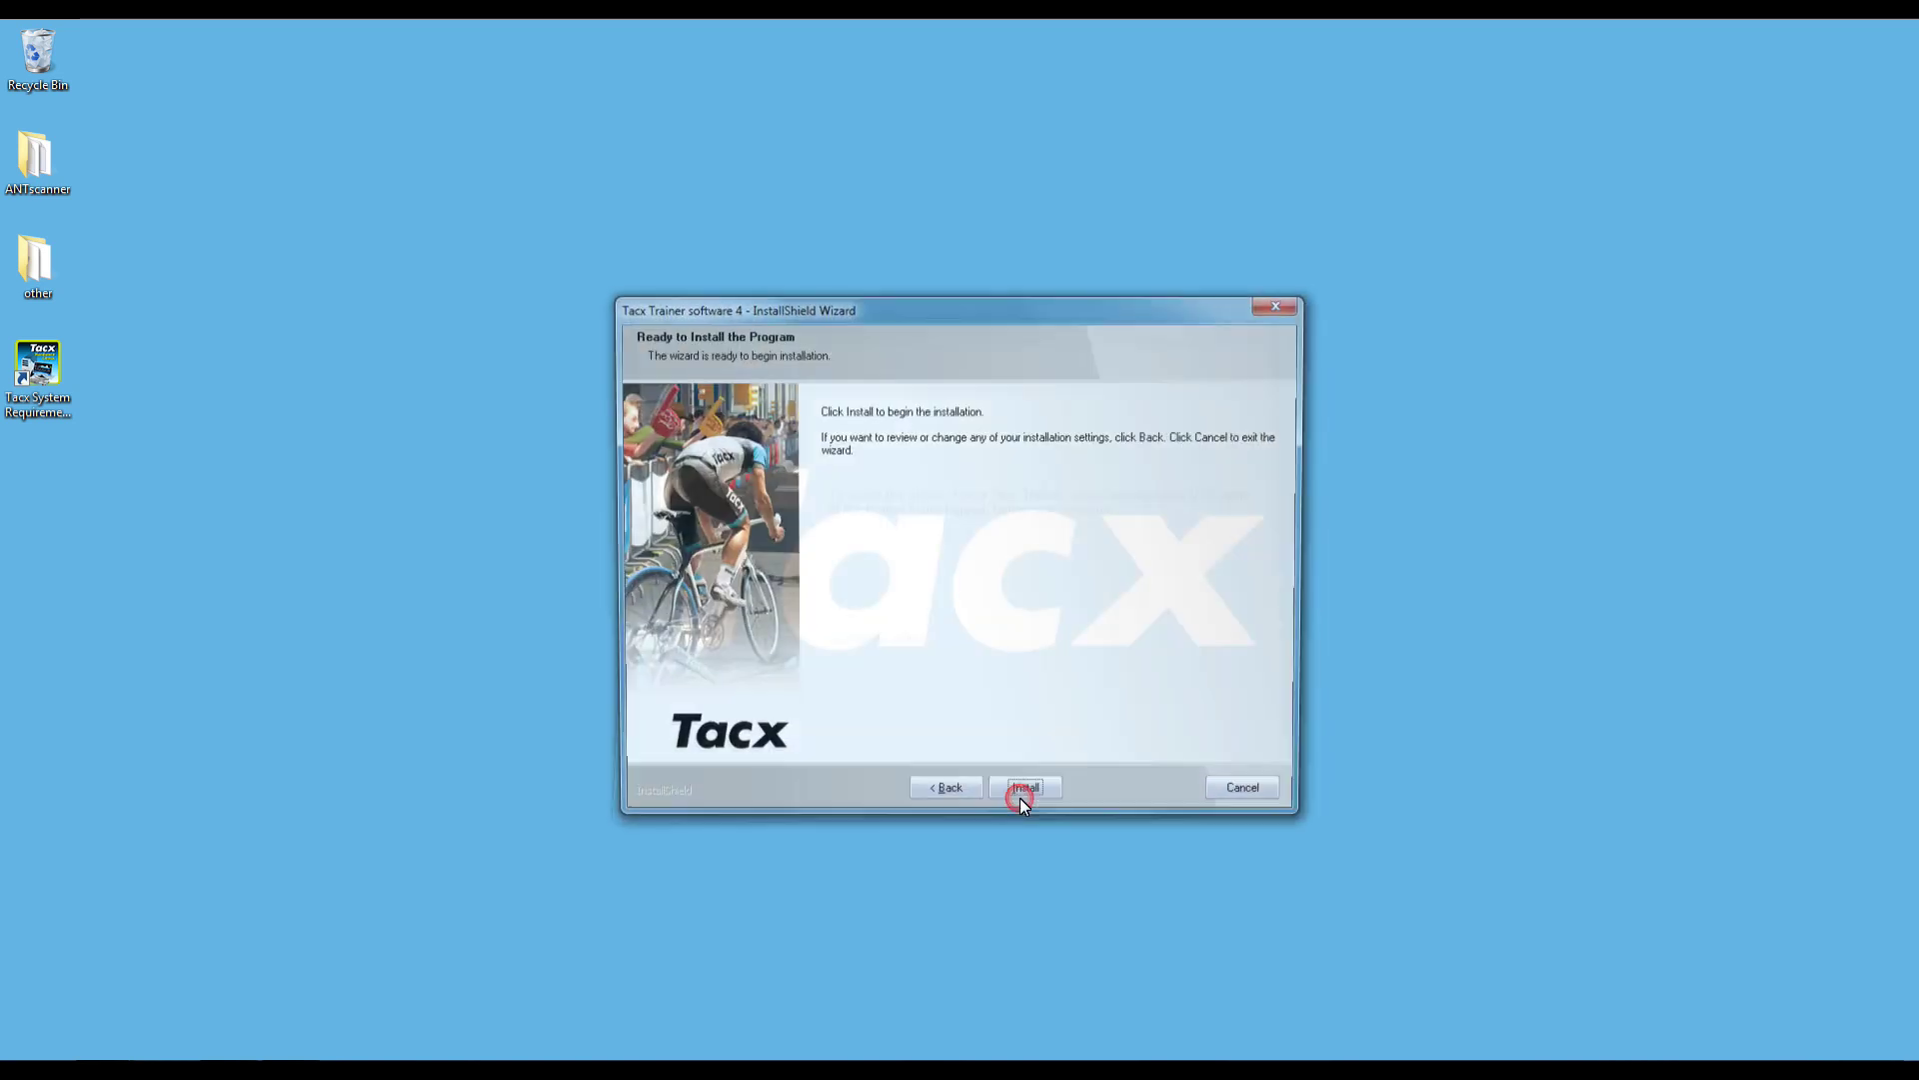
pyautogui.click(1021, 798)
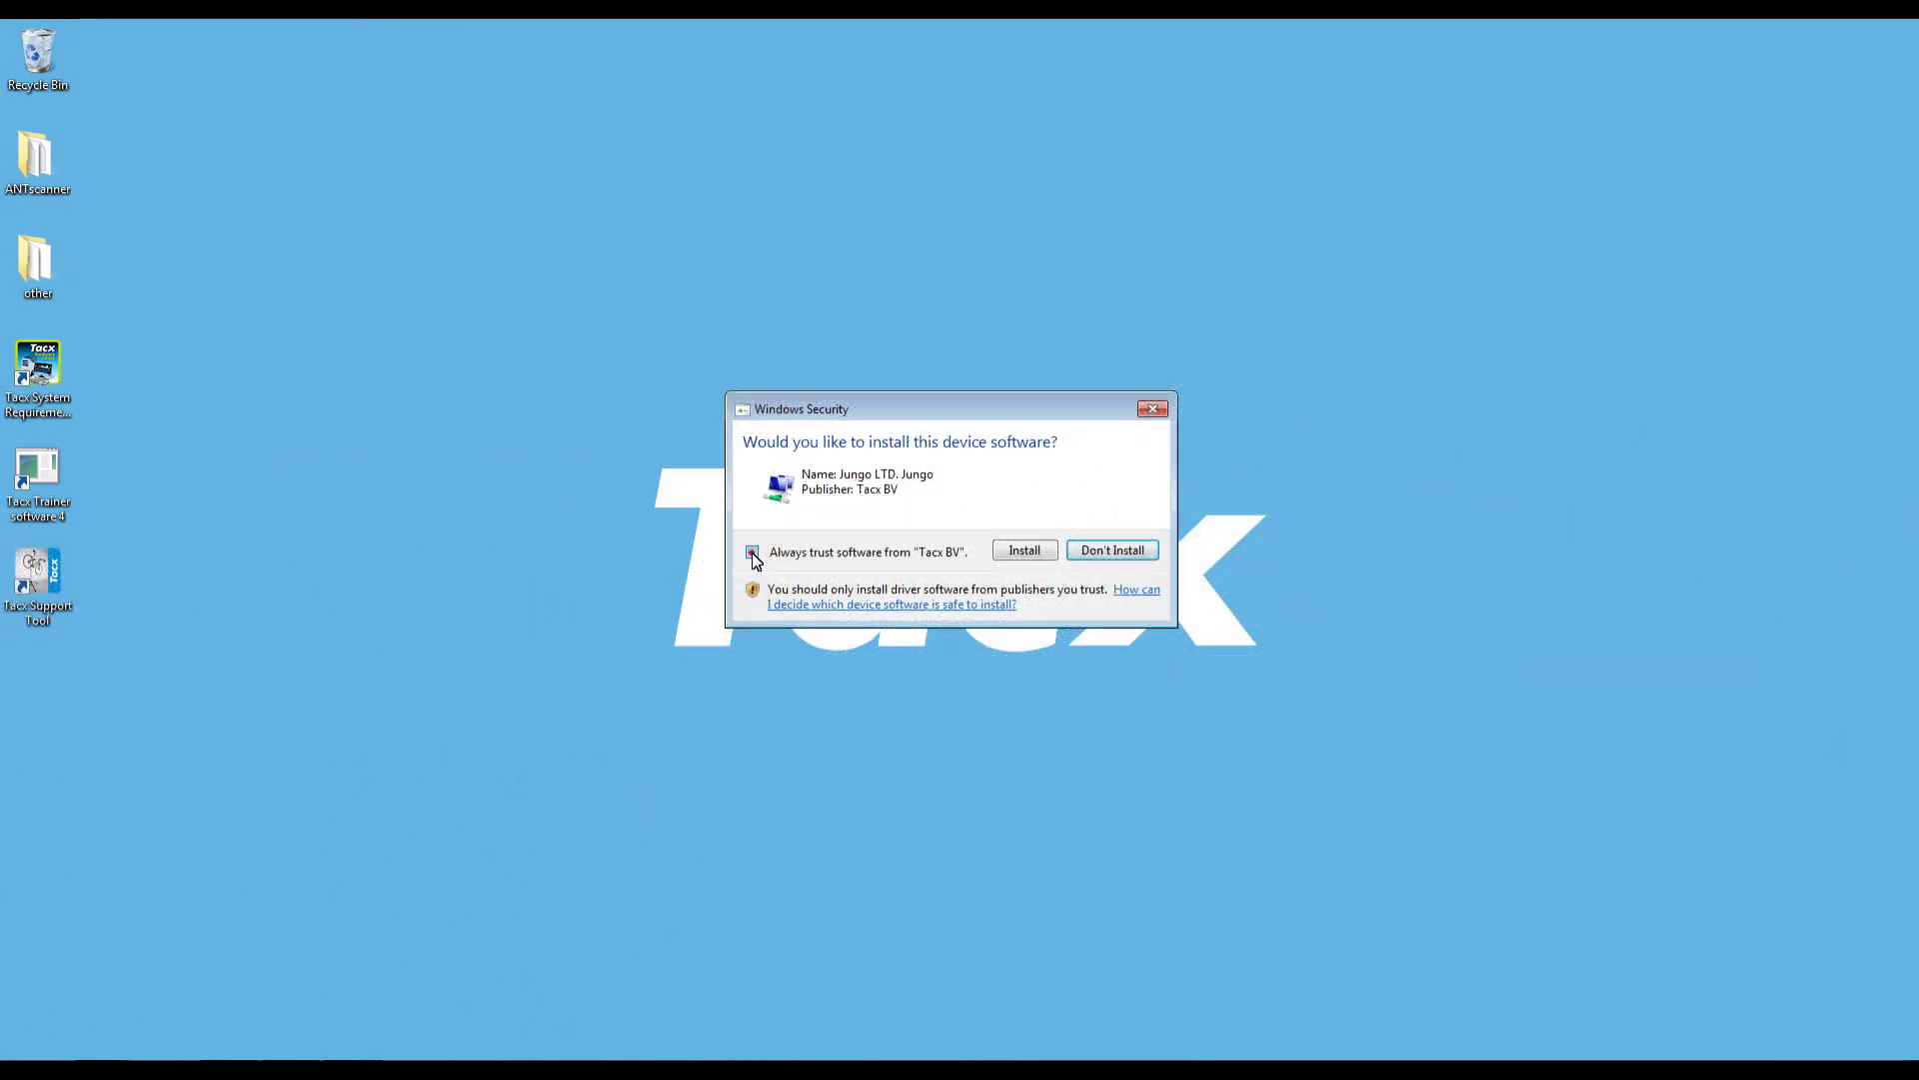
# - Approve each Jungo/Tacx USB driver install, always trusting software from Tacx BV
pyautogui.click(1045, 553)
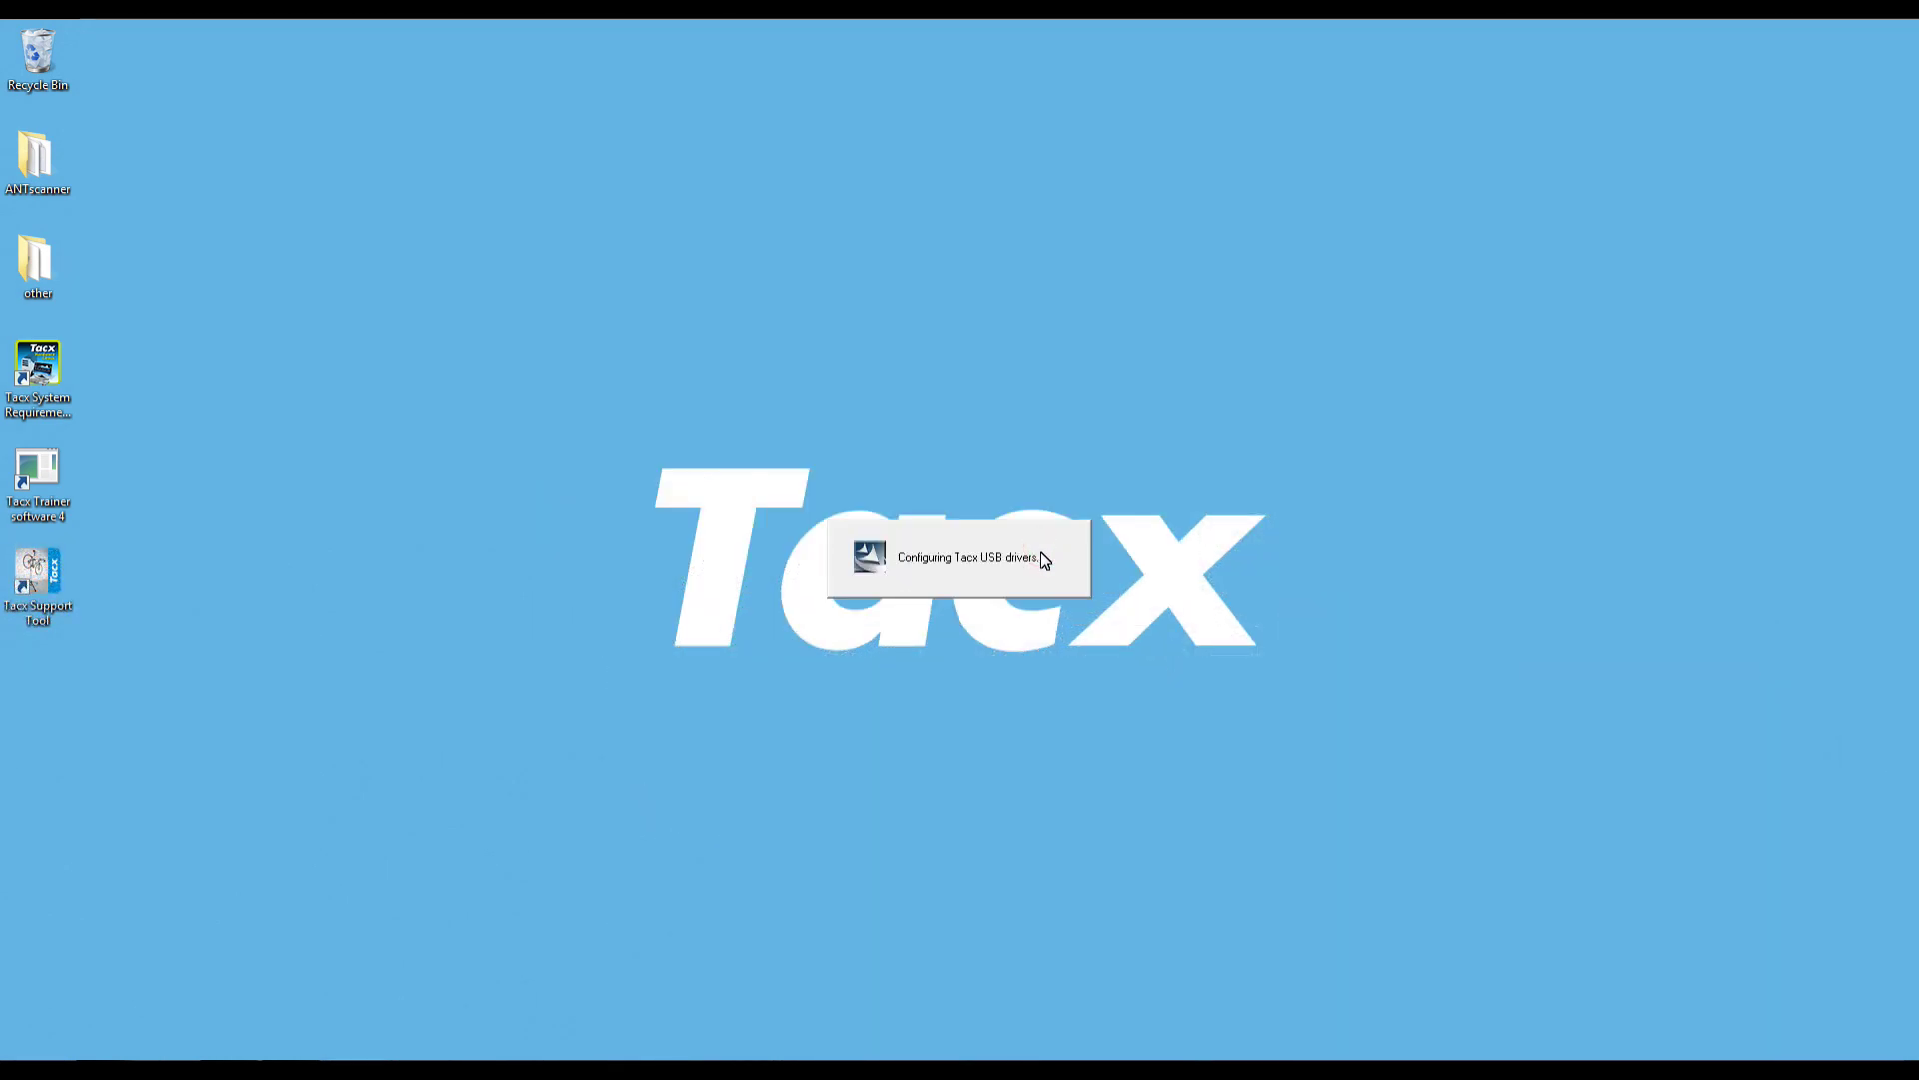
pyautogui.click(752, 551)
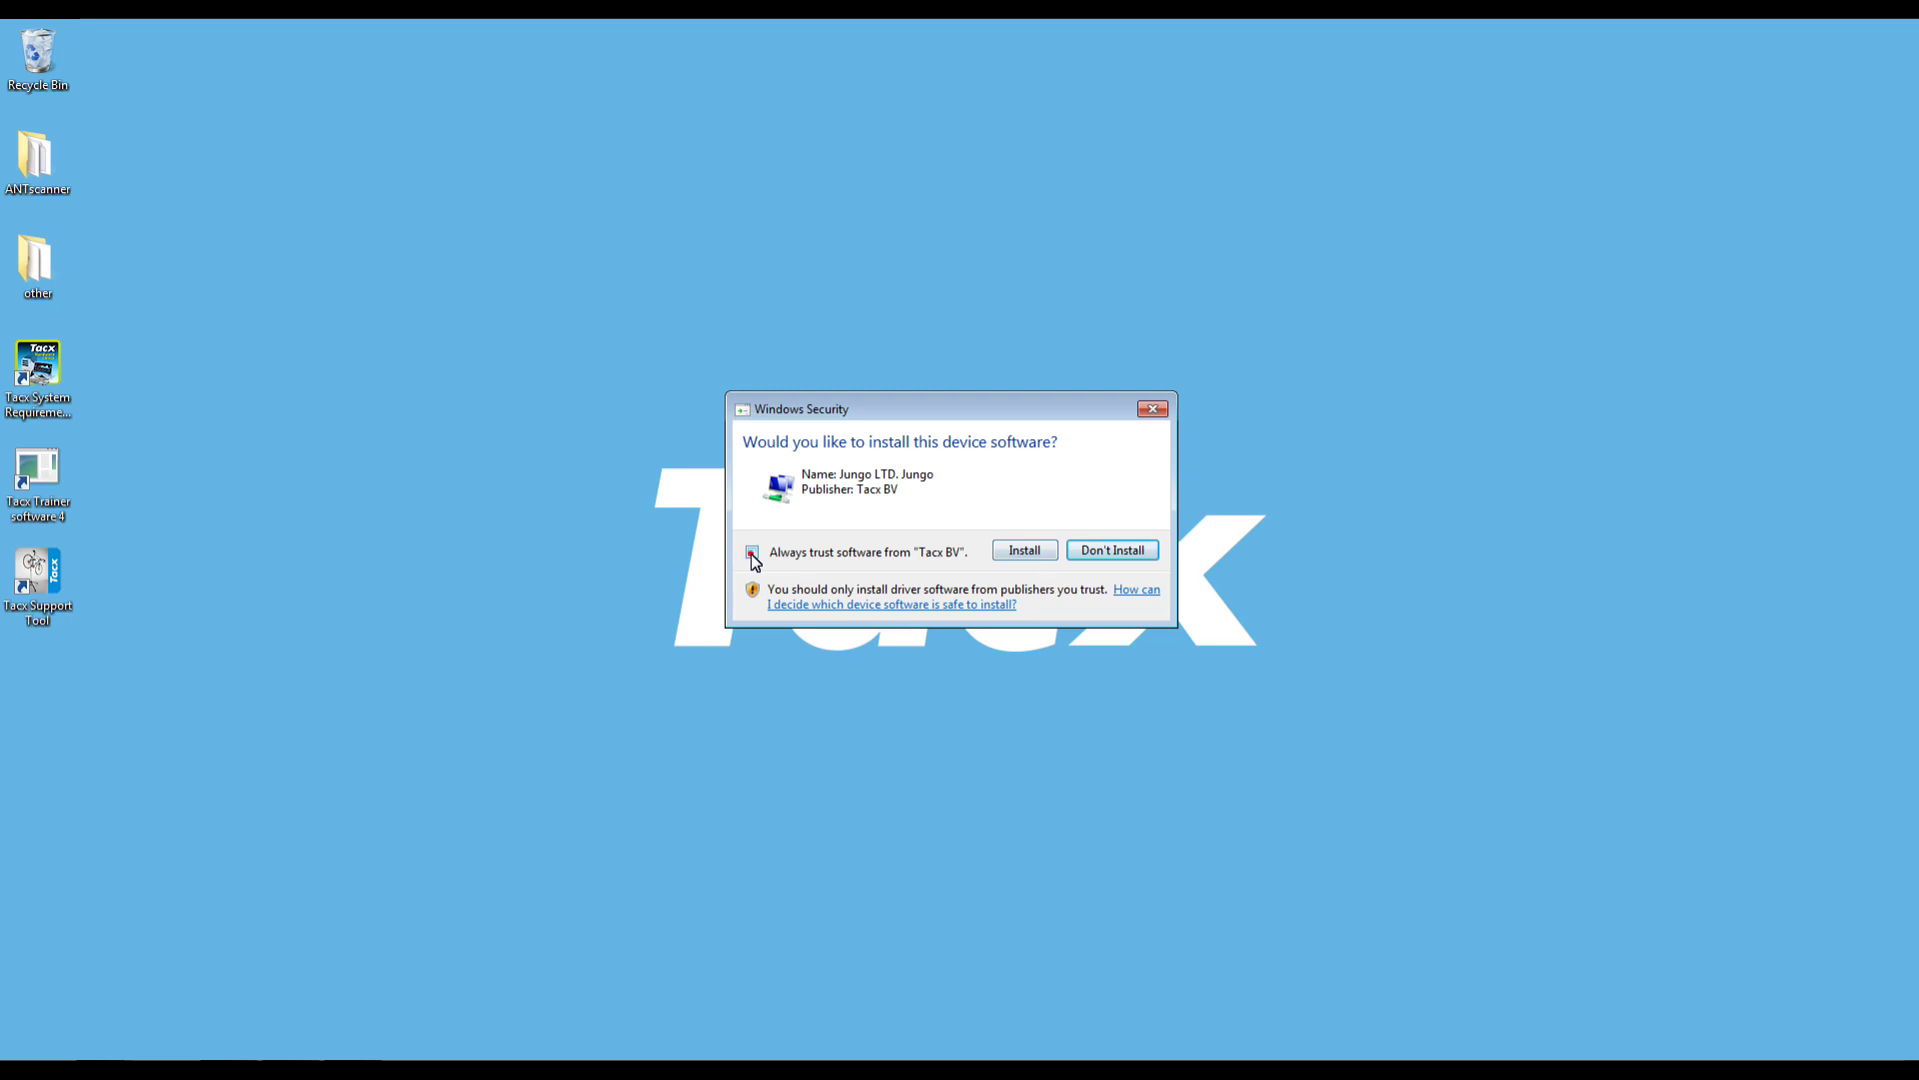
pyautogui.click(1026, 552)
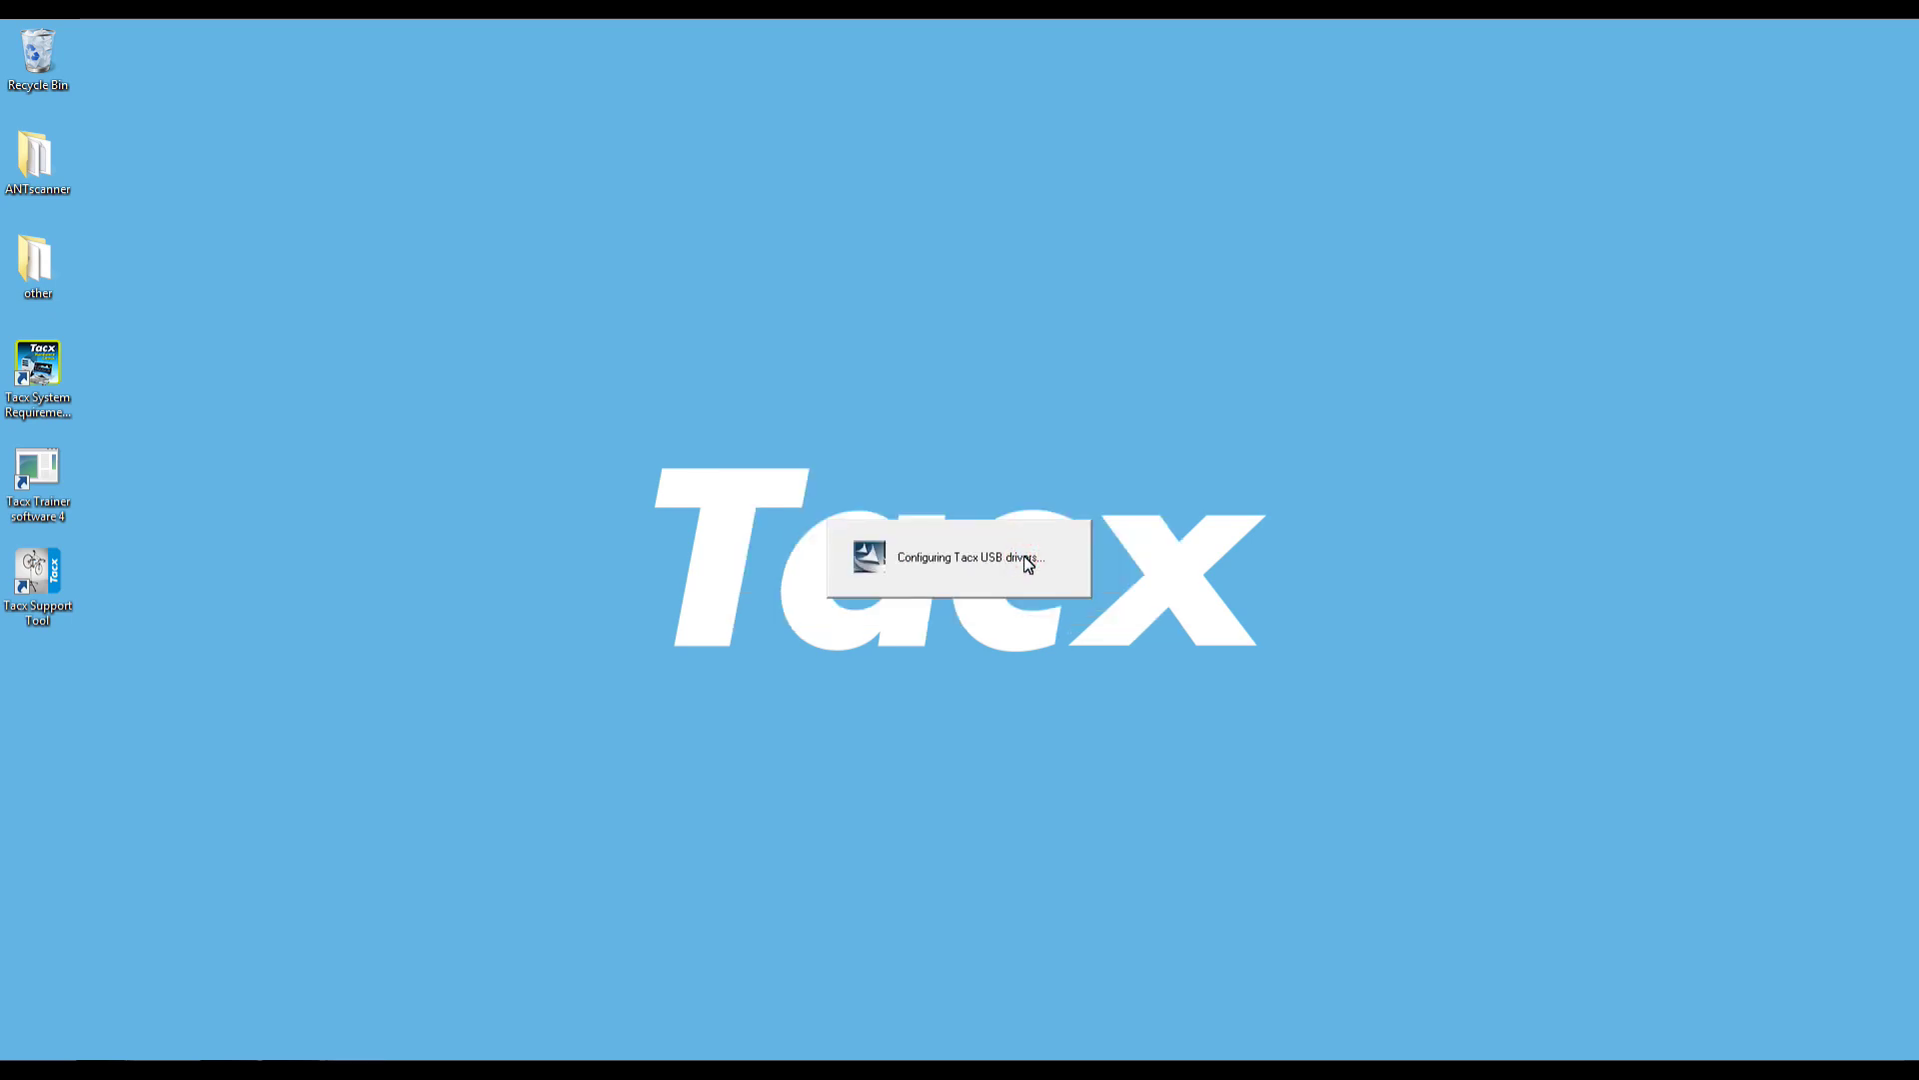
pyautogui.click(1020, 551)
pyautogui.click(863, 553)
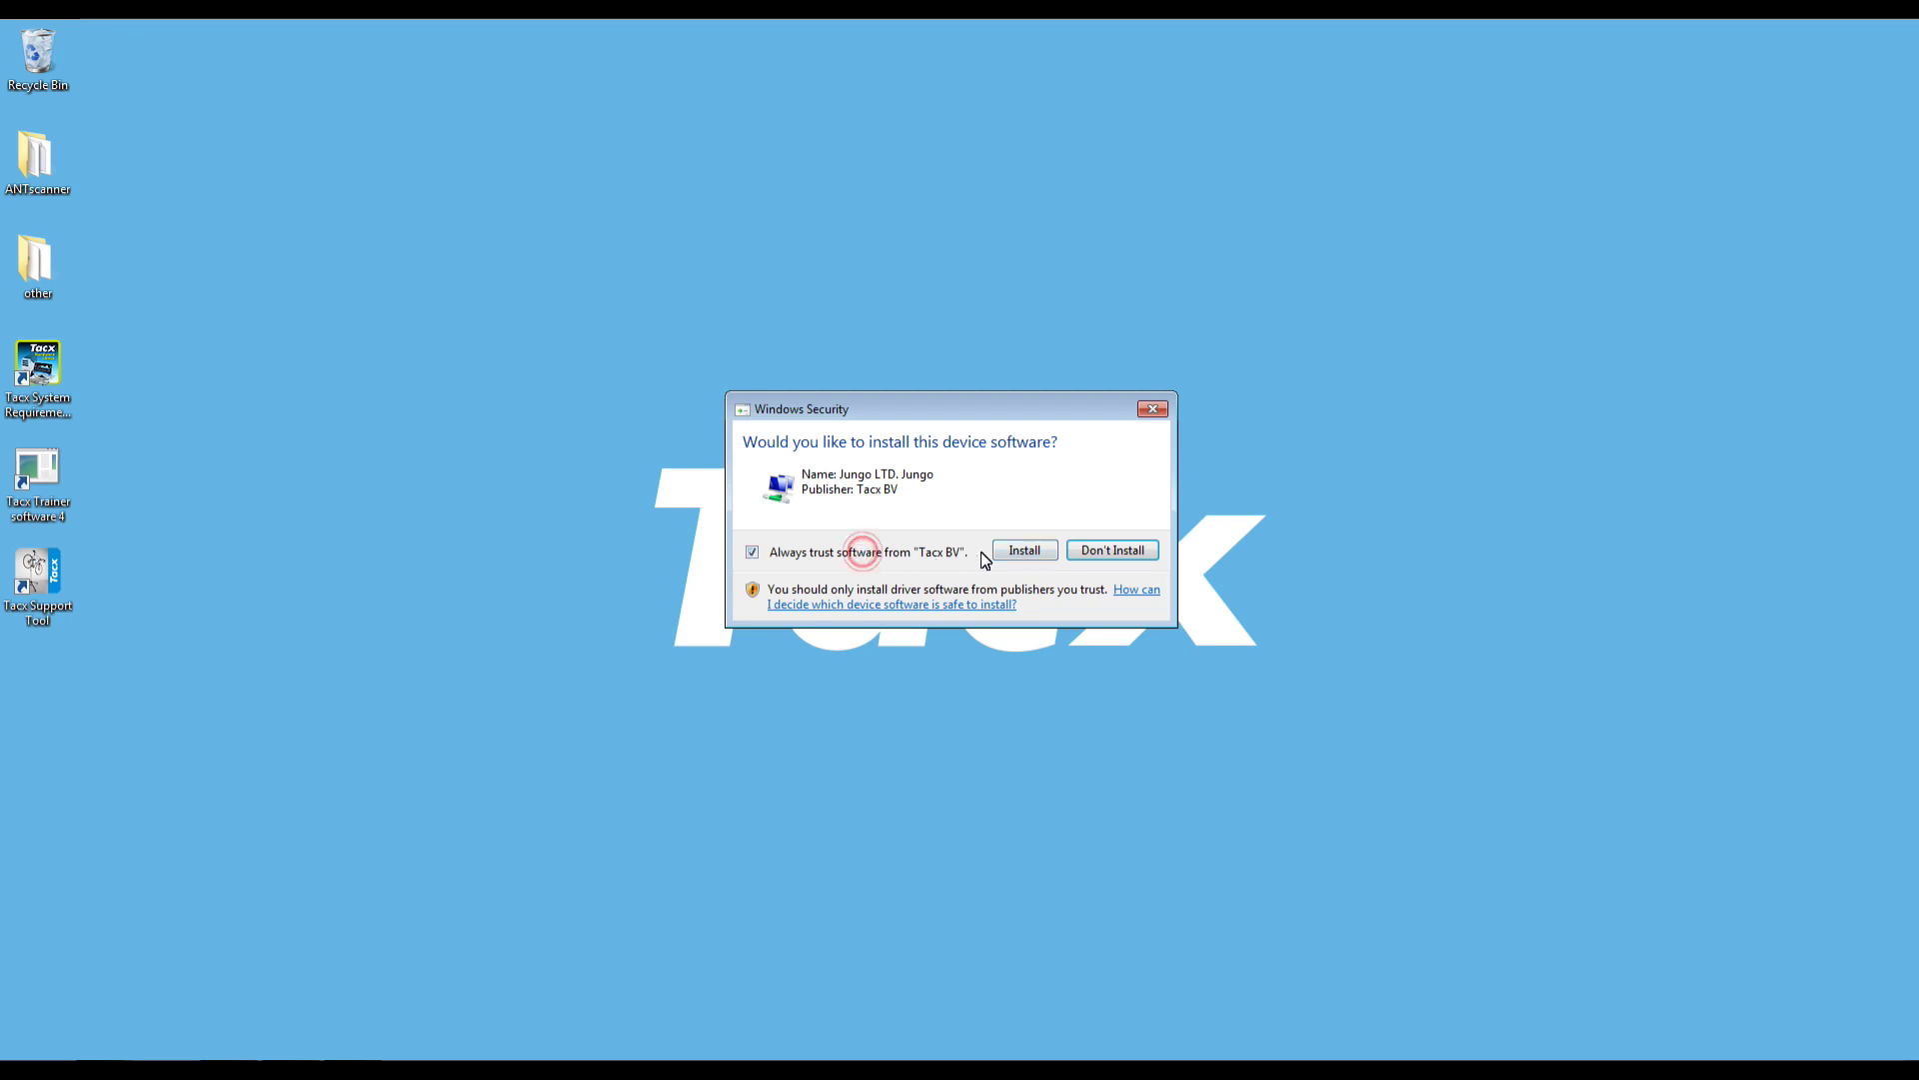
pyautogui.click(1024, 552)
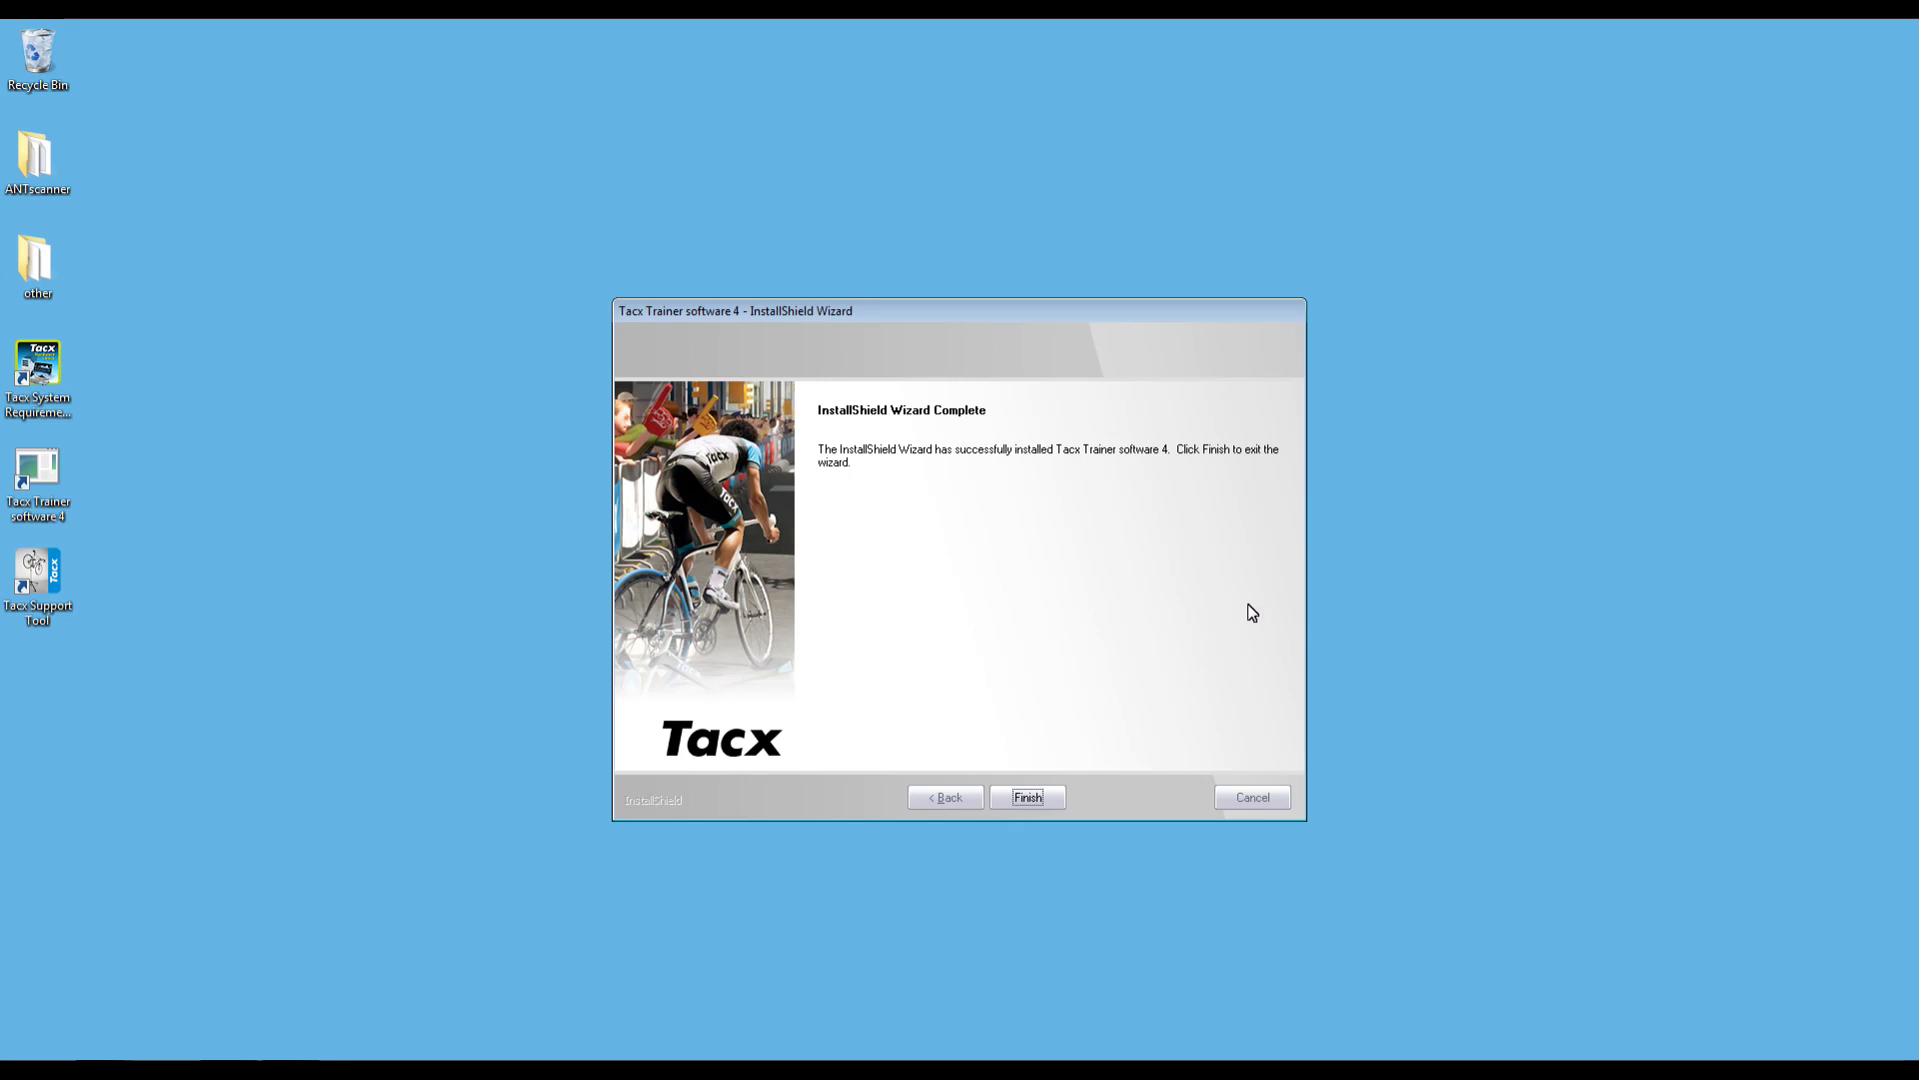
# - Close the installer, download the available updates and launch Tacx Trainer software 4.19.2
pyautogui.click(1035, 805)
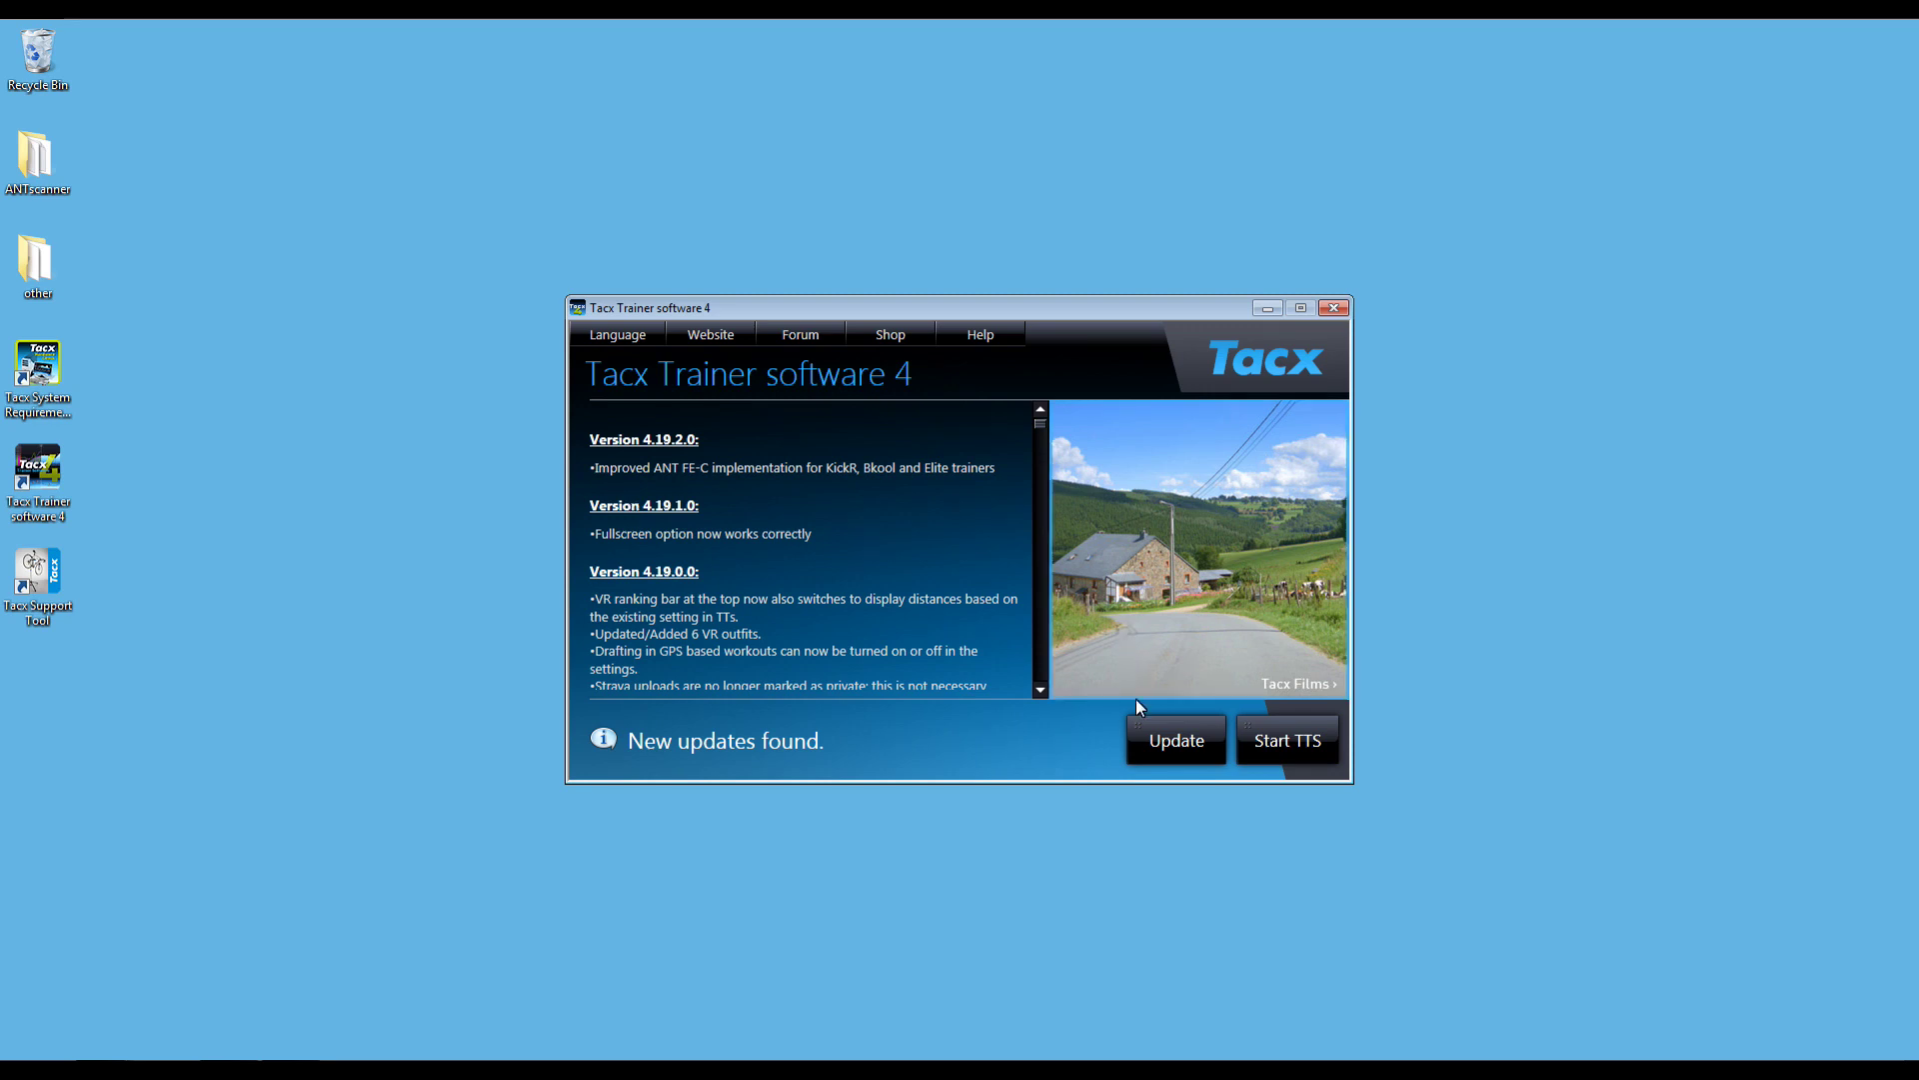
pyautogui.click(1178, 742)
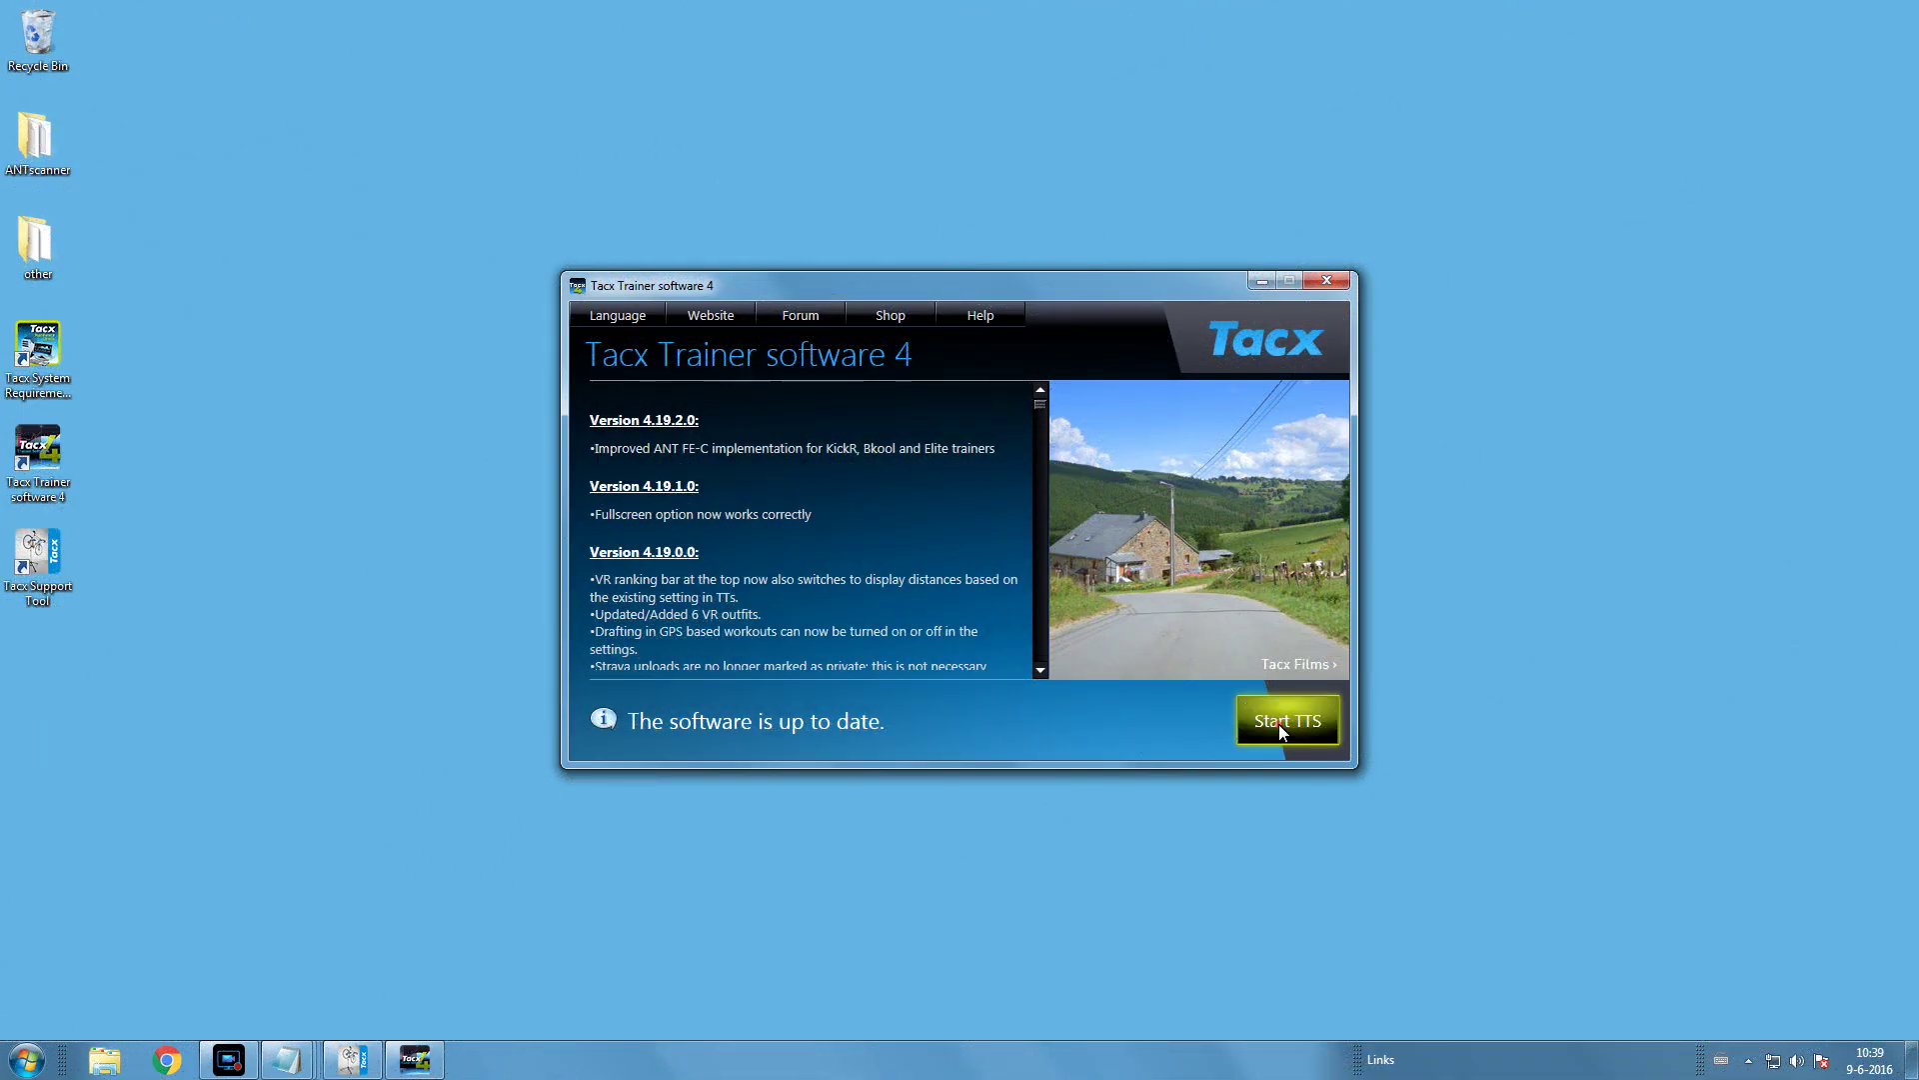
pyautogui.click(1281, 726)
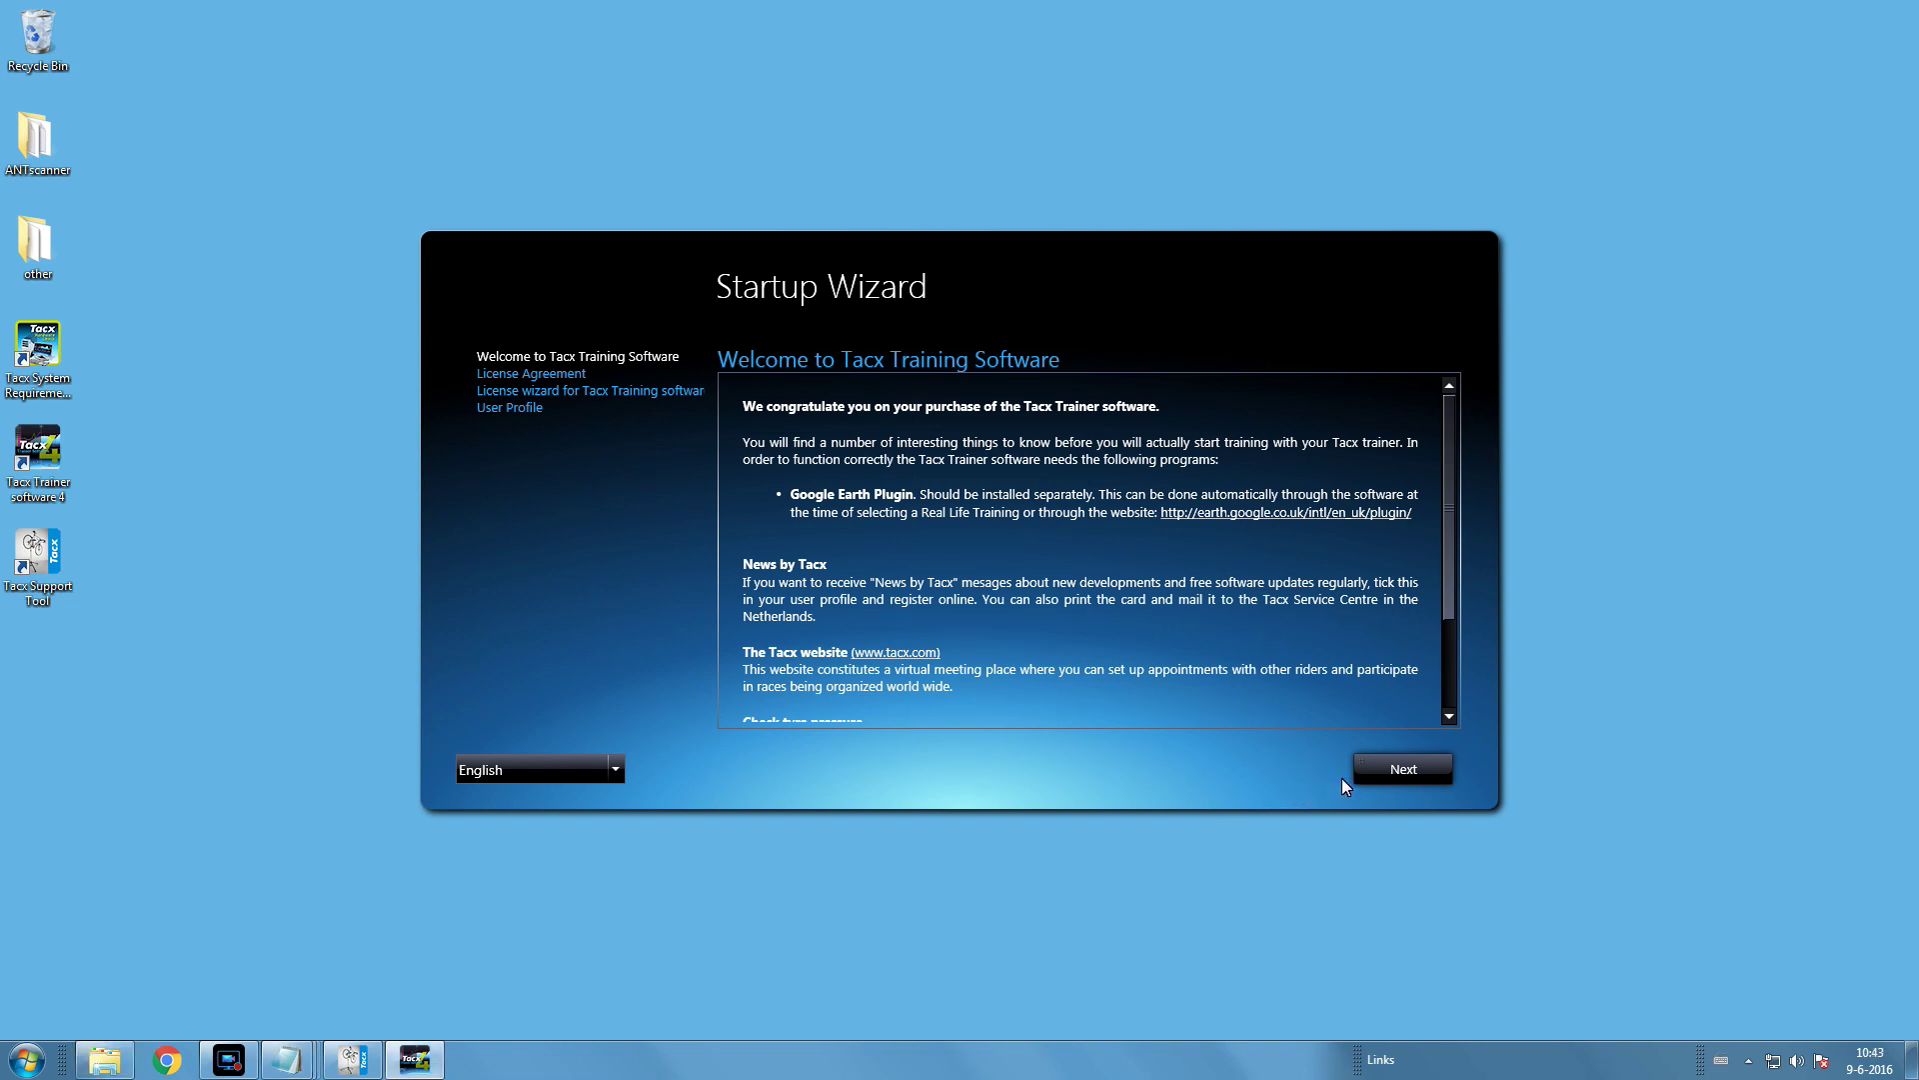
# - Accept the Tacx Trainer software license agreement
pyautogui.click(1394, 776)
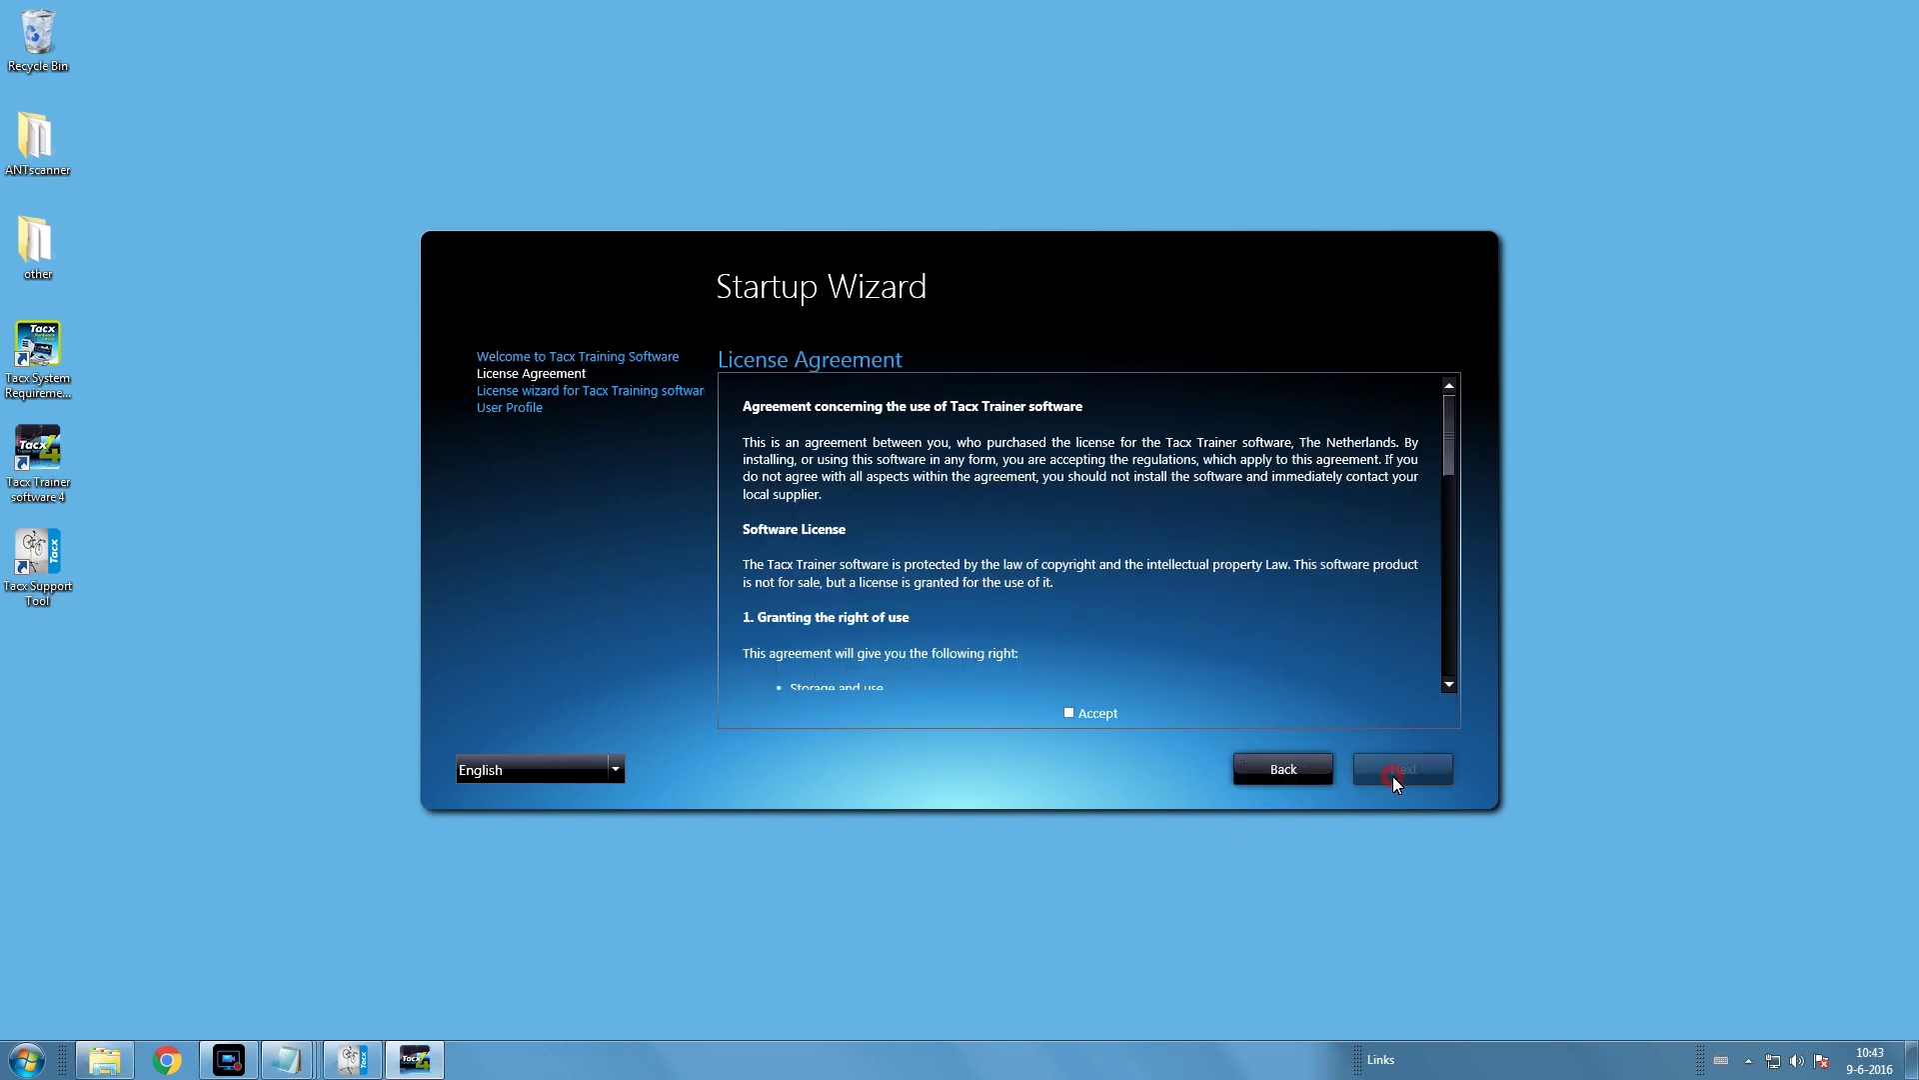
pyautogui.click(1073, 712)
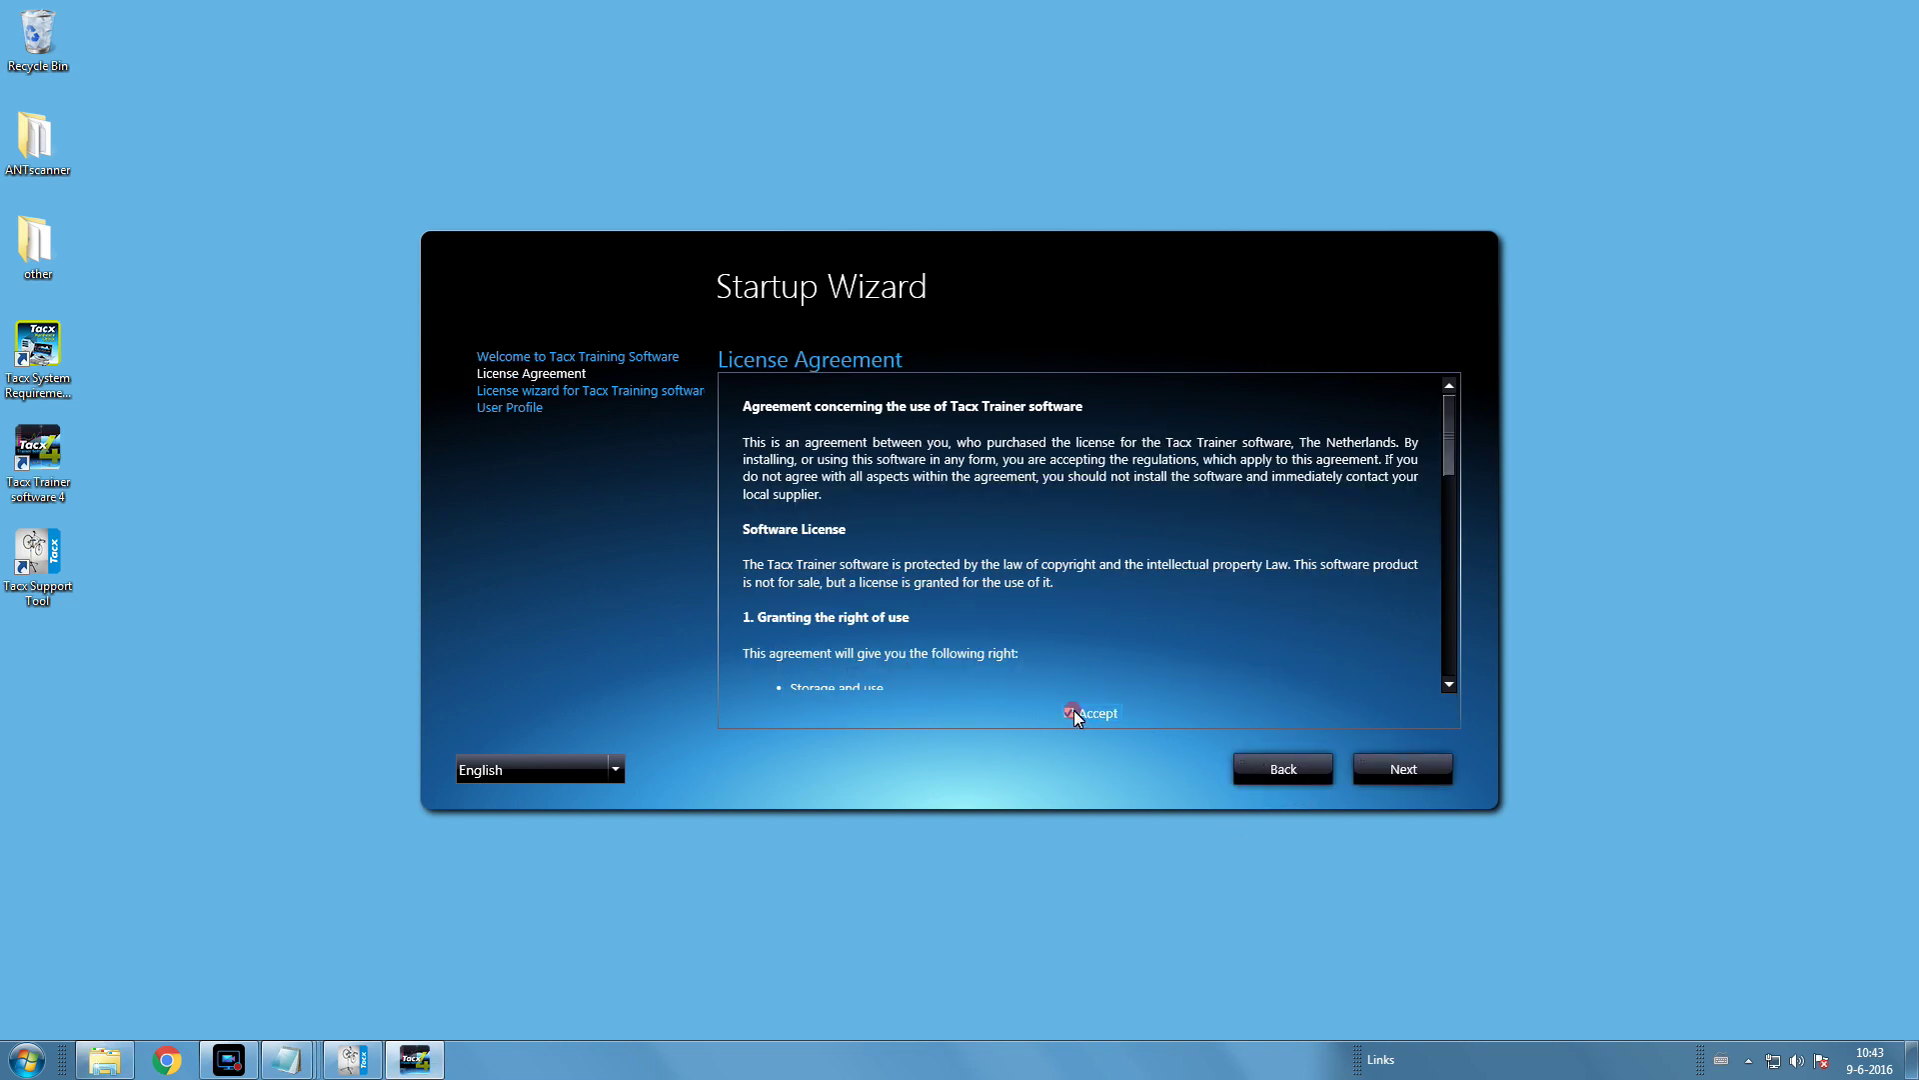
pyautogui.click(1402, 772)
# - Activate online by pasting the license code and entering the user's name and e-mail address
pyautogui.click(1169, 498)
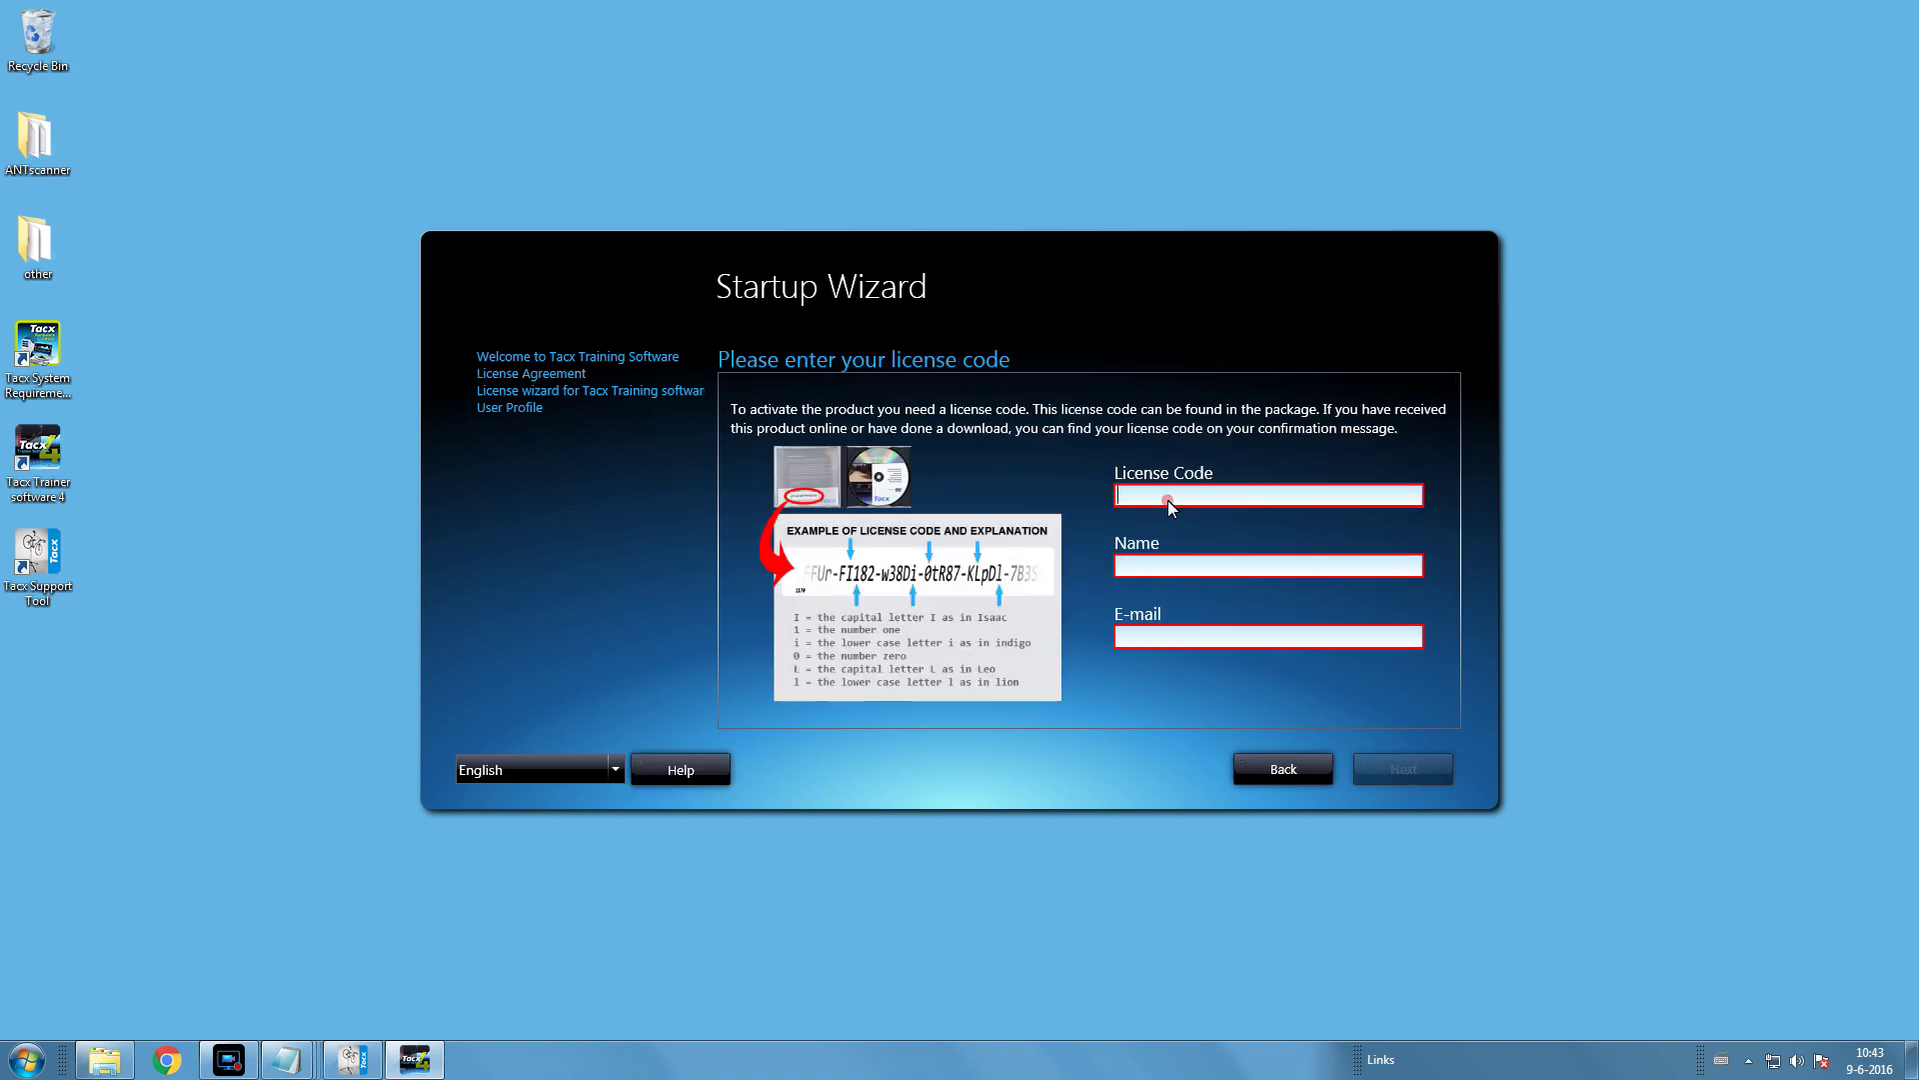
pyautogui.hotkey('ctrl', 'v')
pyautogui.click(1150, 568)
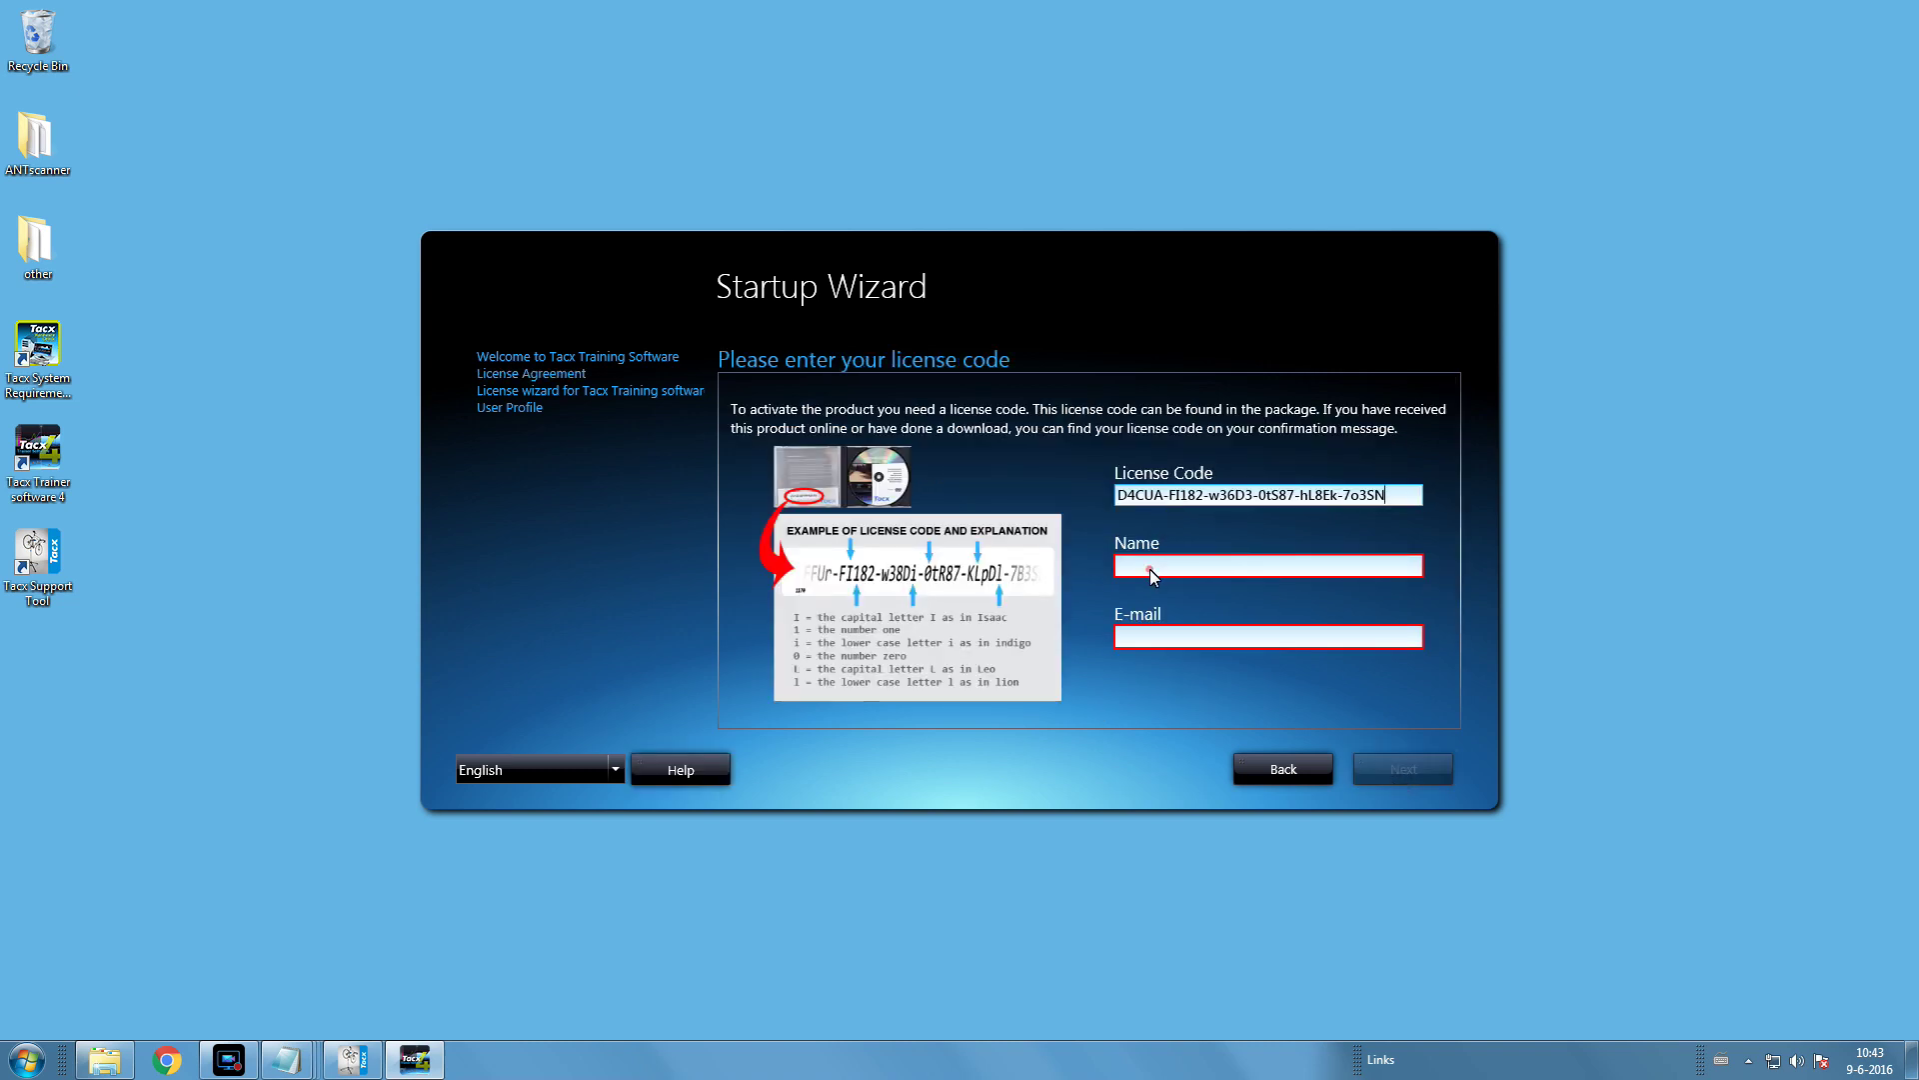
pyautogui.write('Tacx')
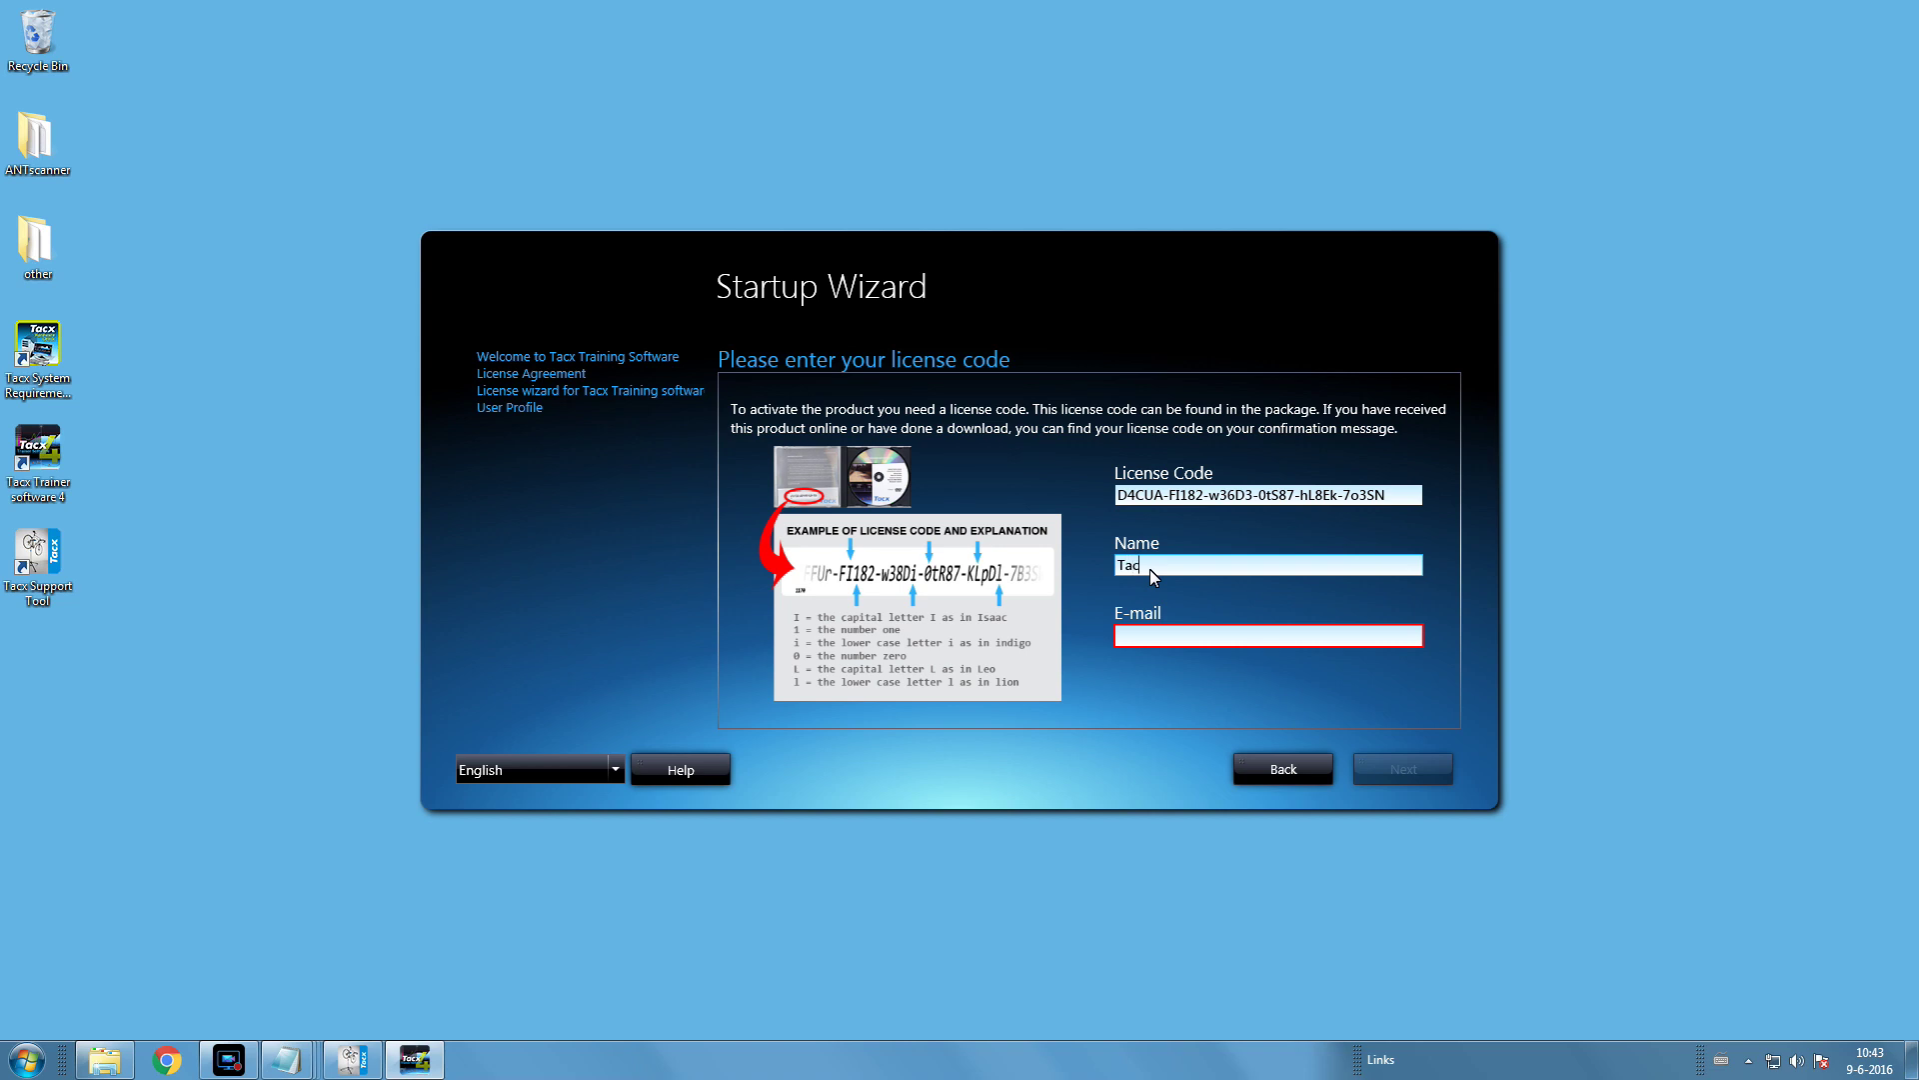
pyautogui.click(1141, 638)
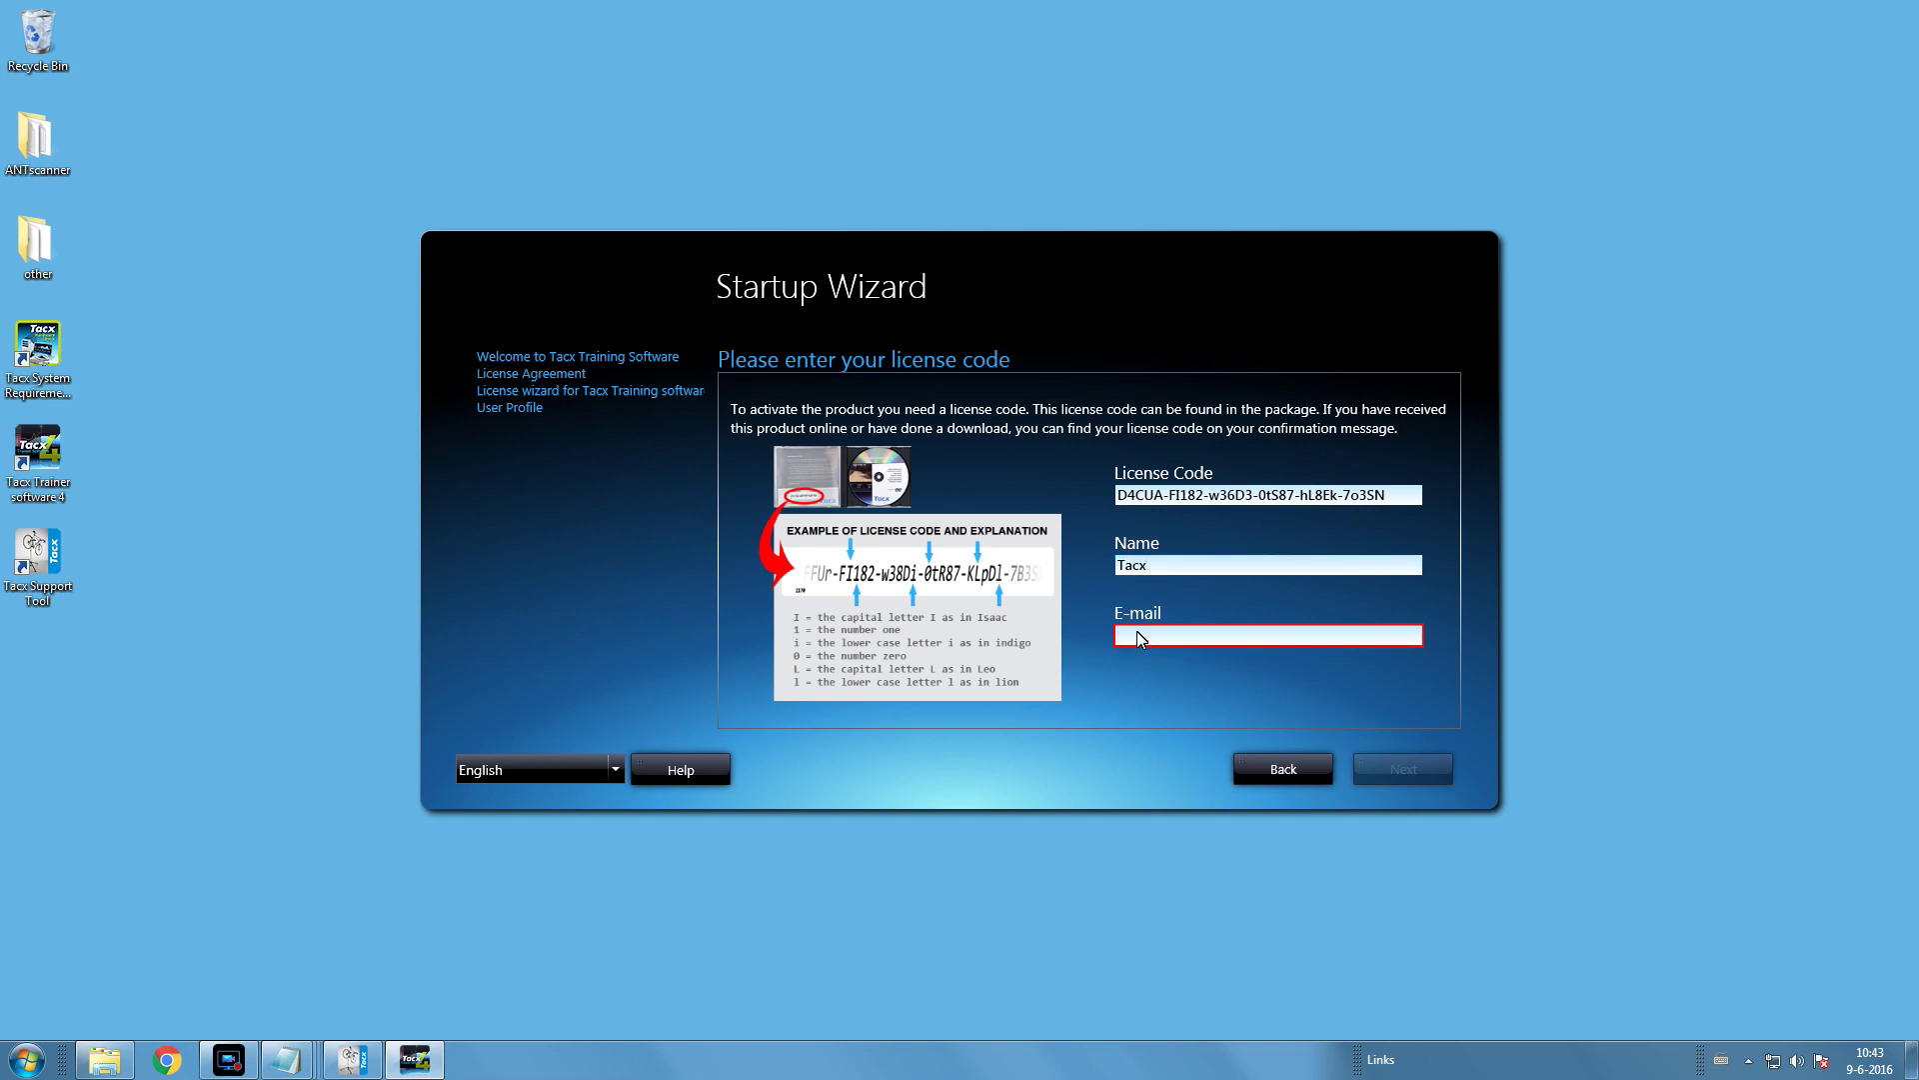
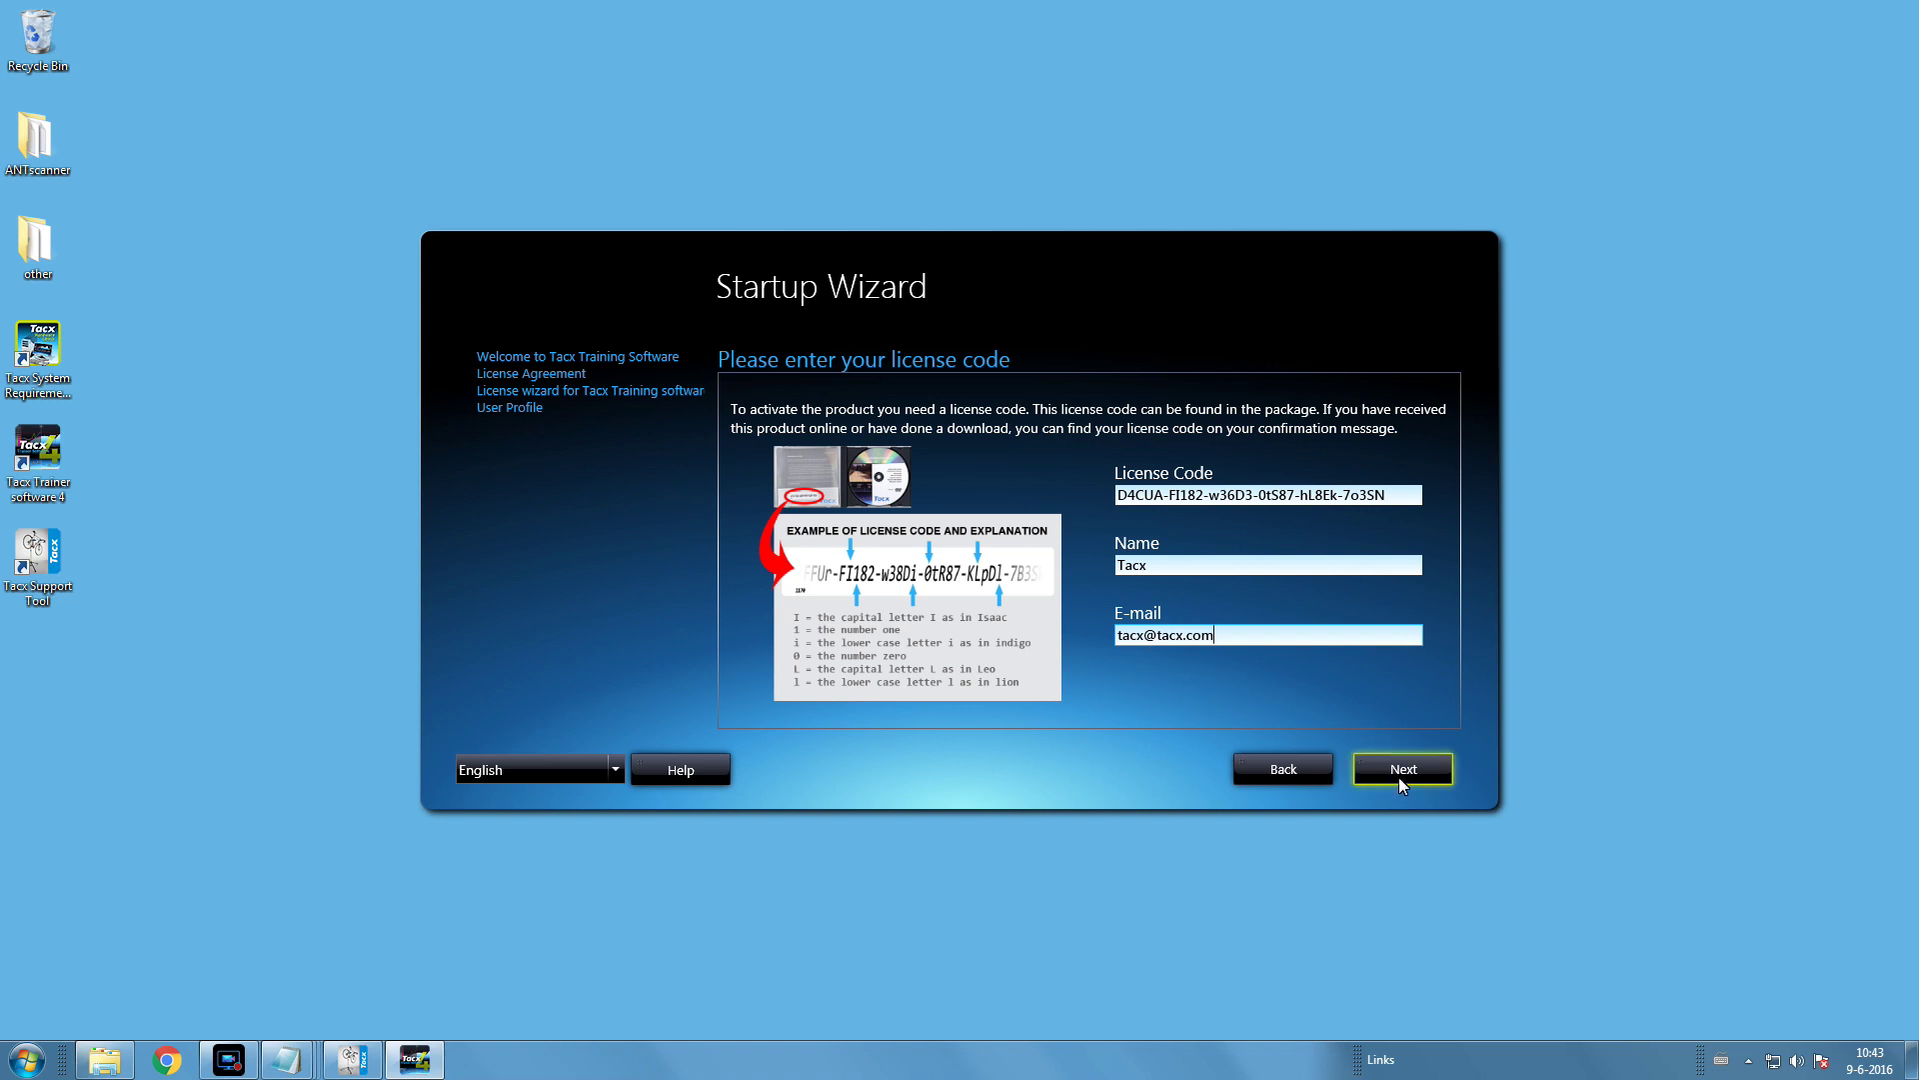
pyautogui.click(1410, 778)
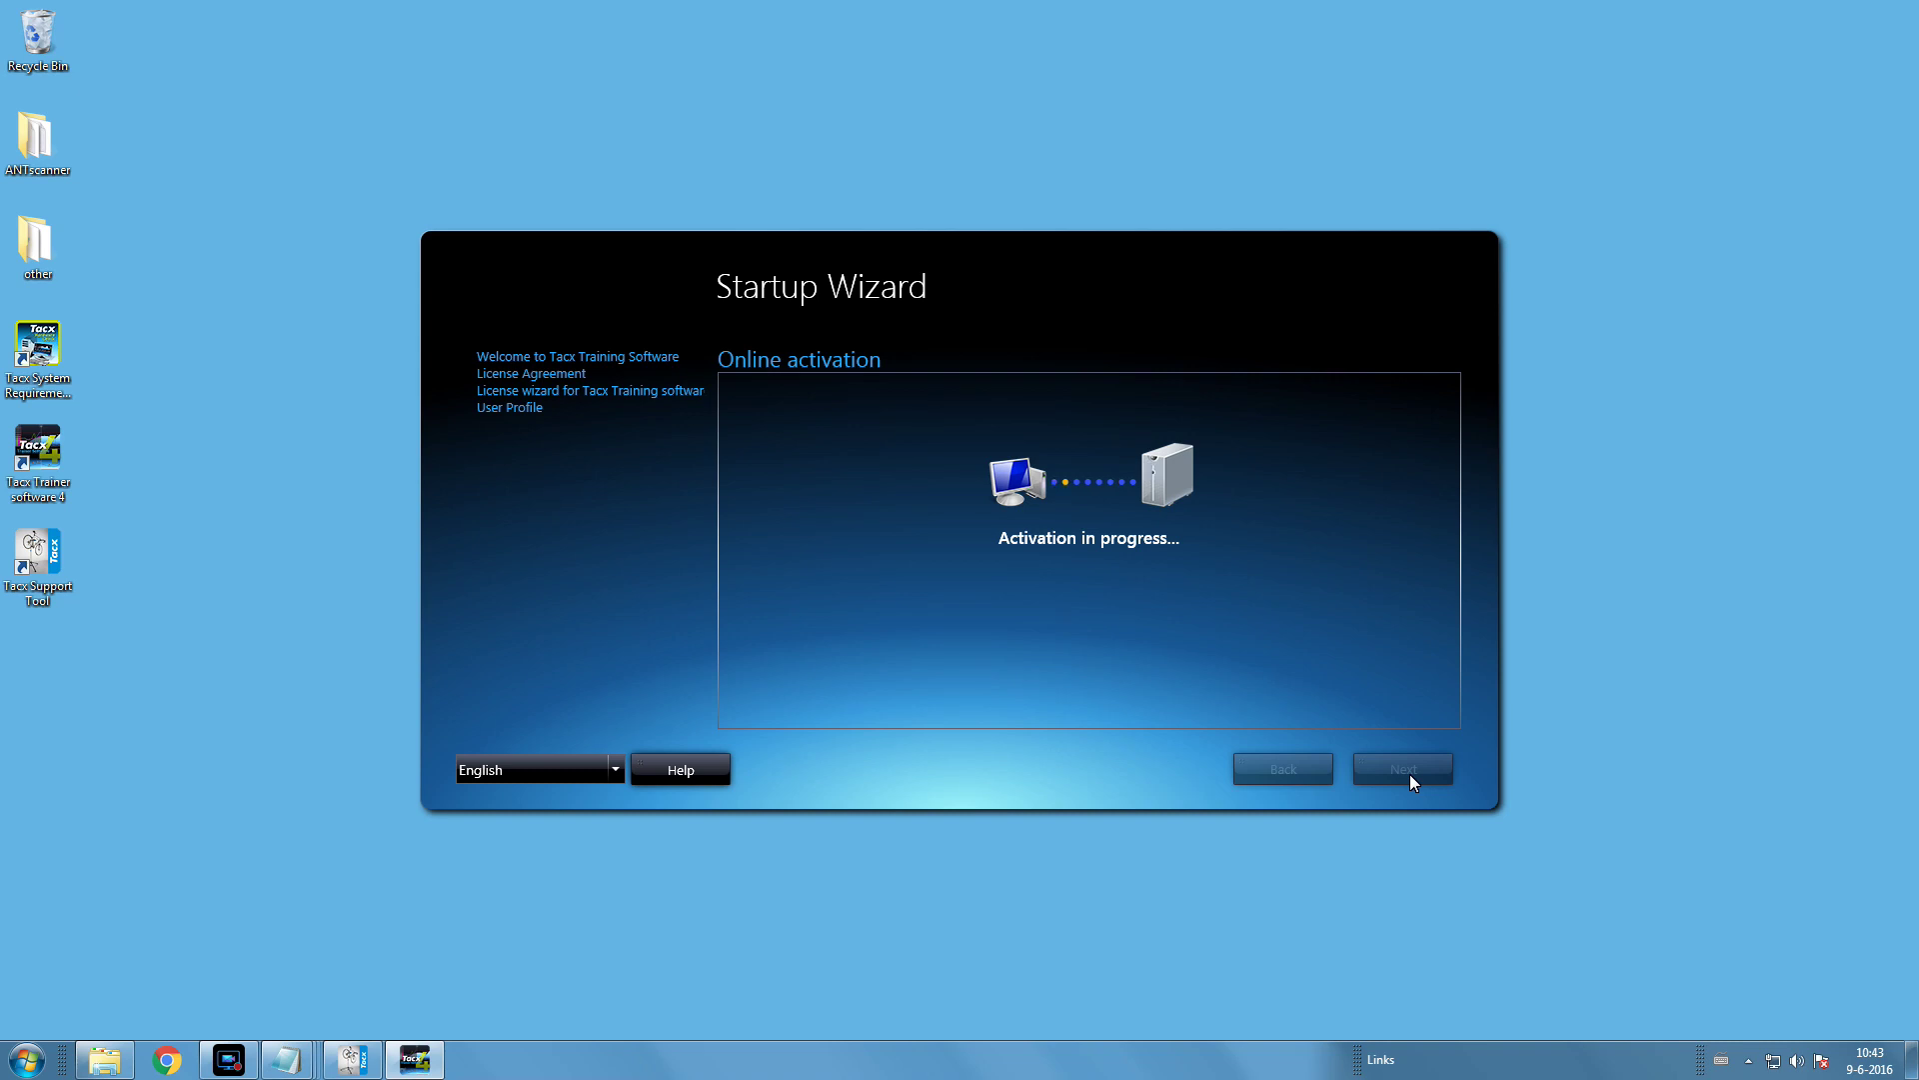
pyautogui.click(1411, 780)
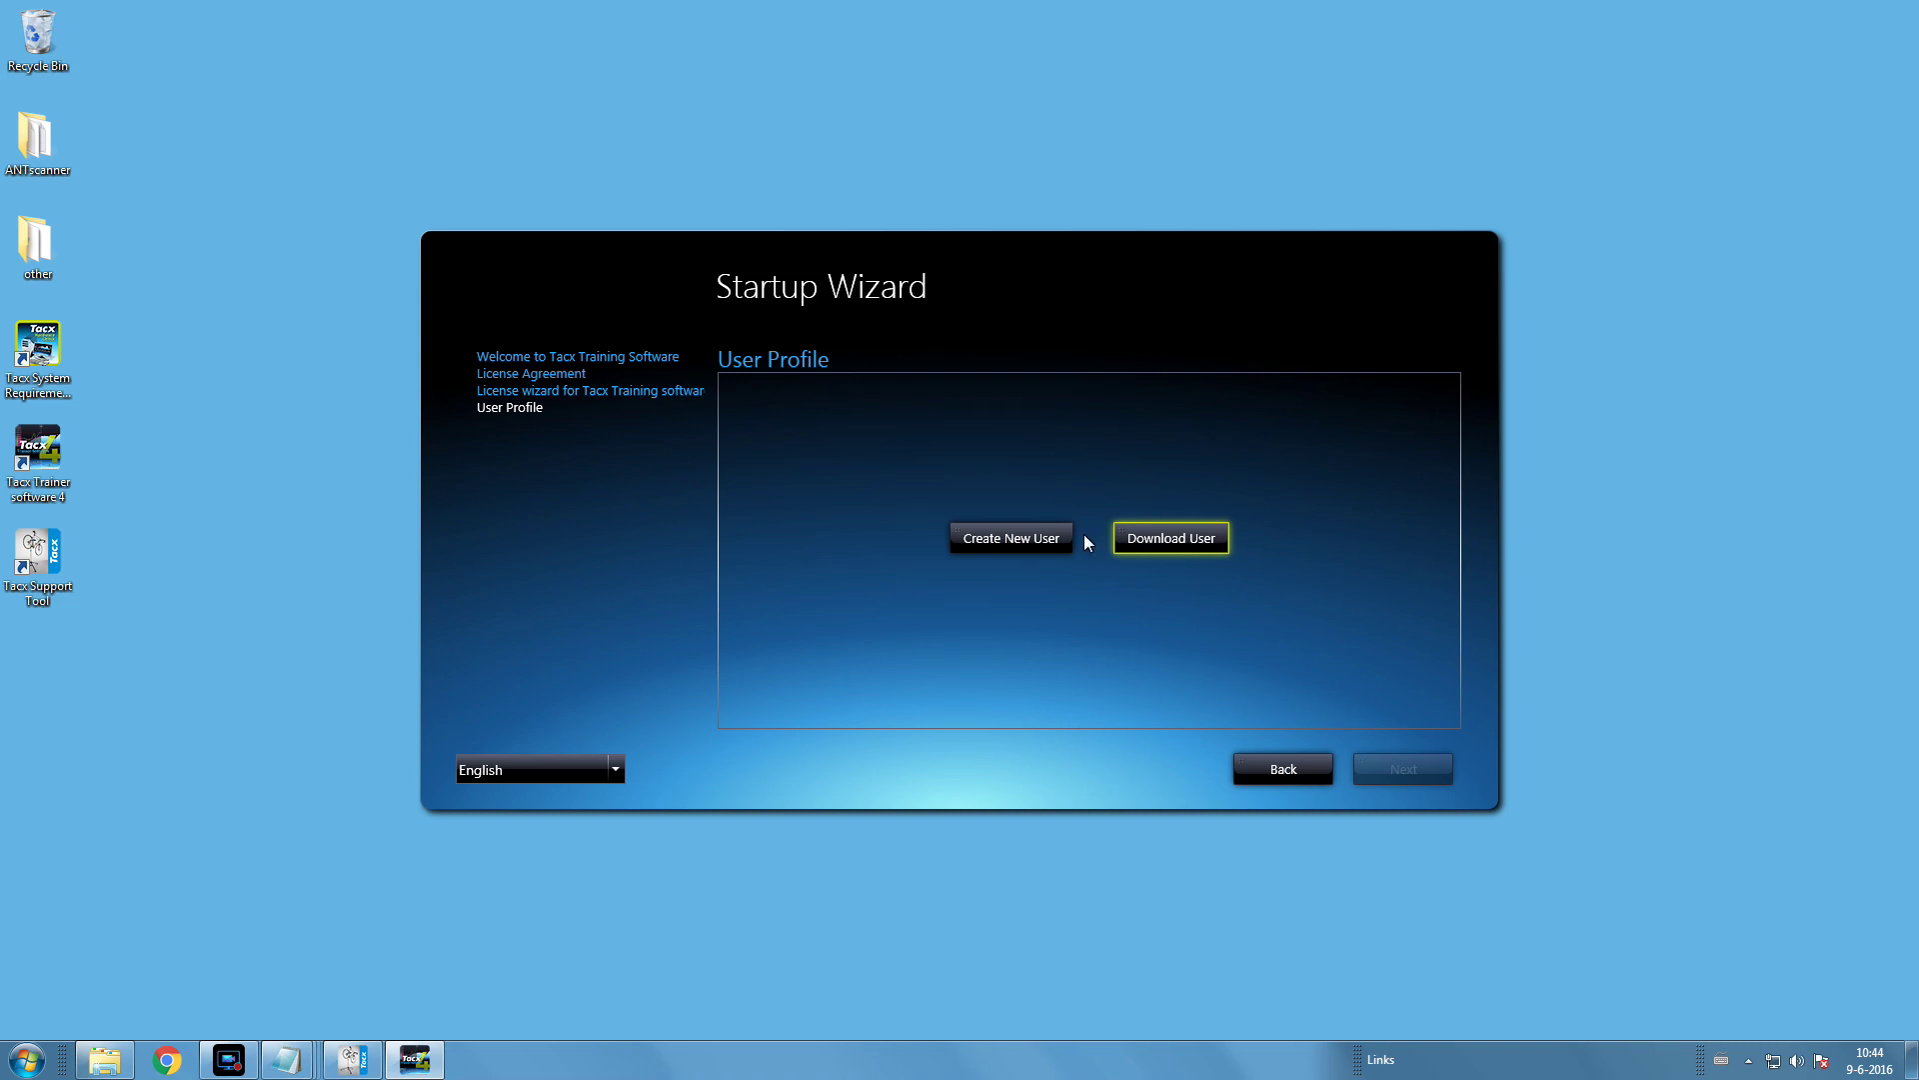
# - Create a new user and enter the first name, surname and e-mail address
pyautogui.click(1019, 540)
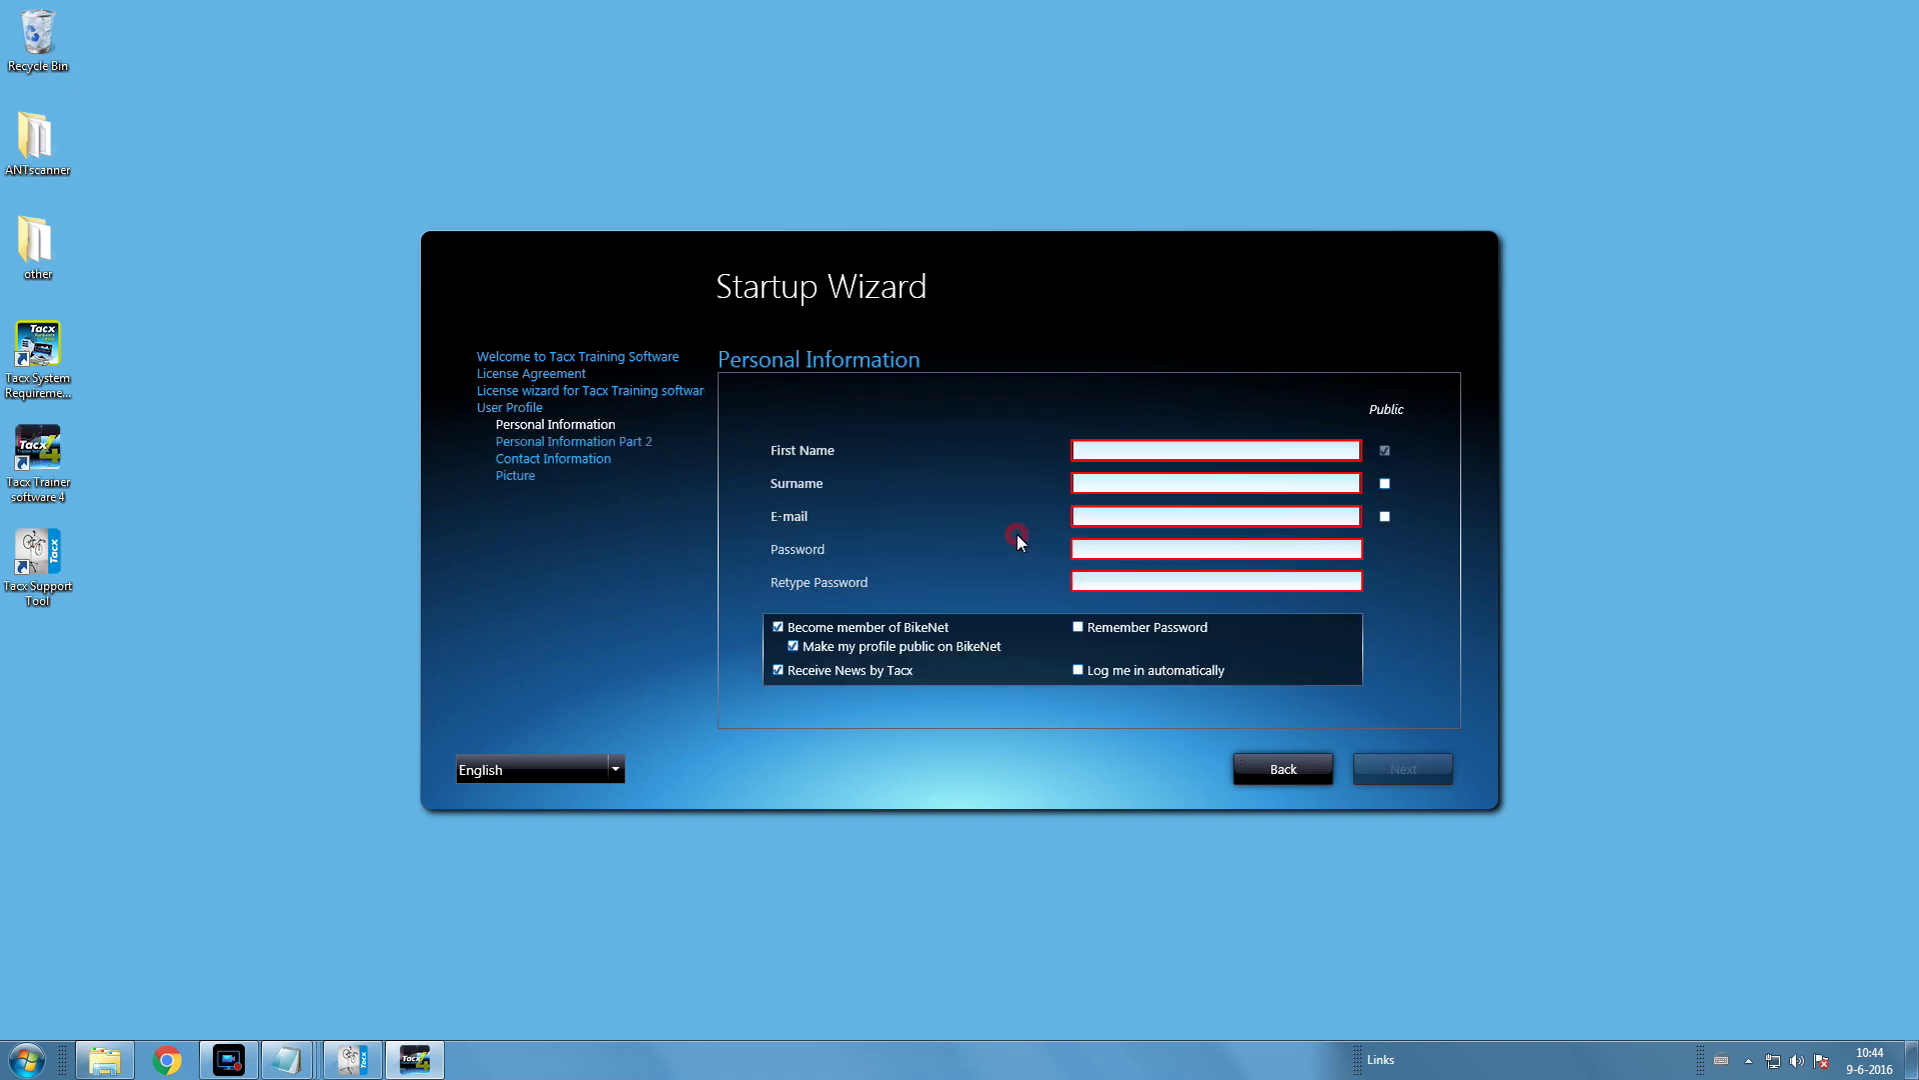
pyautogui.click(1095, 453)
pyautogui.write('Ta')
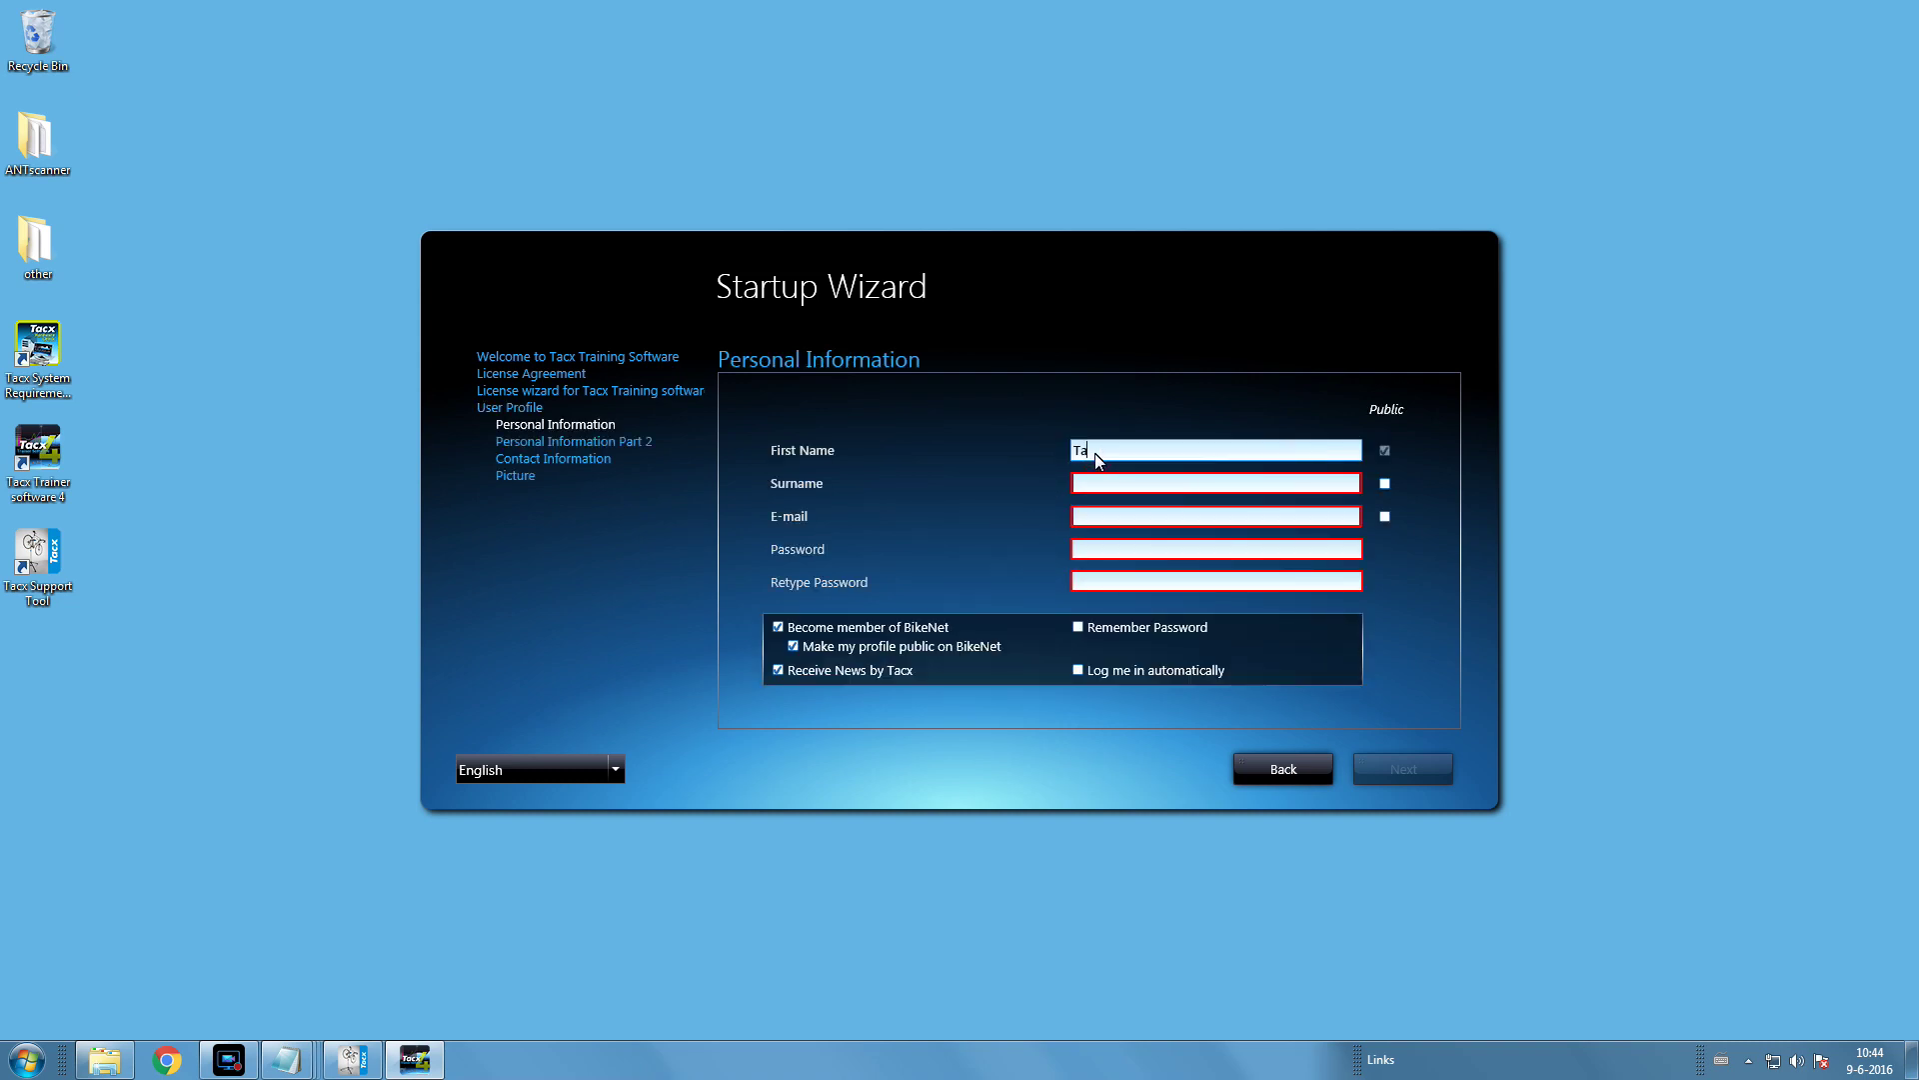
pyautogui.write('cx')
pyautogui.click(1081, 484)
pyautogui.write('Race')
pyautogui.click(1085, 517)
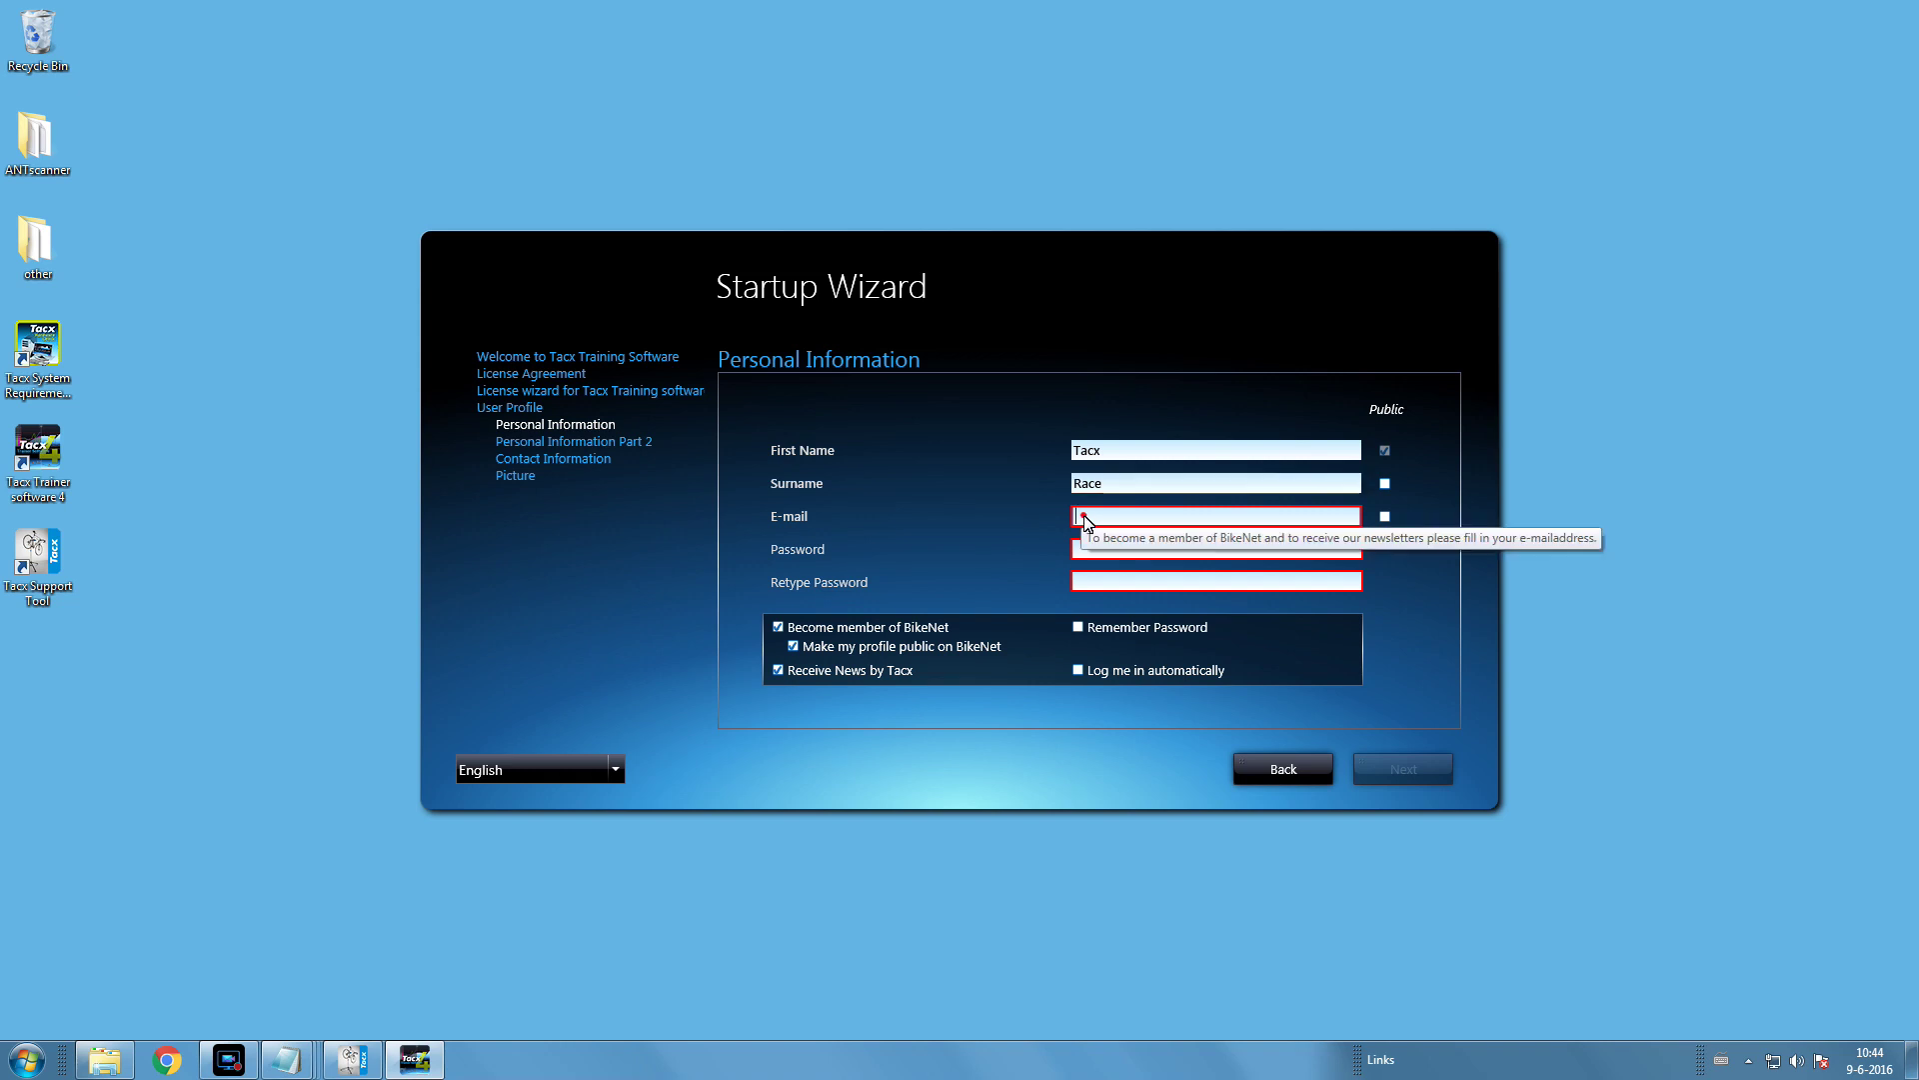
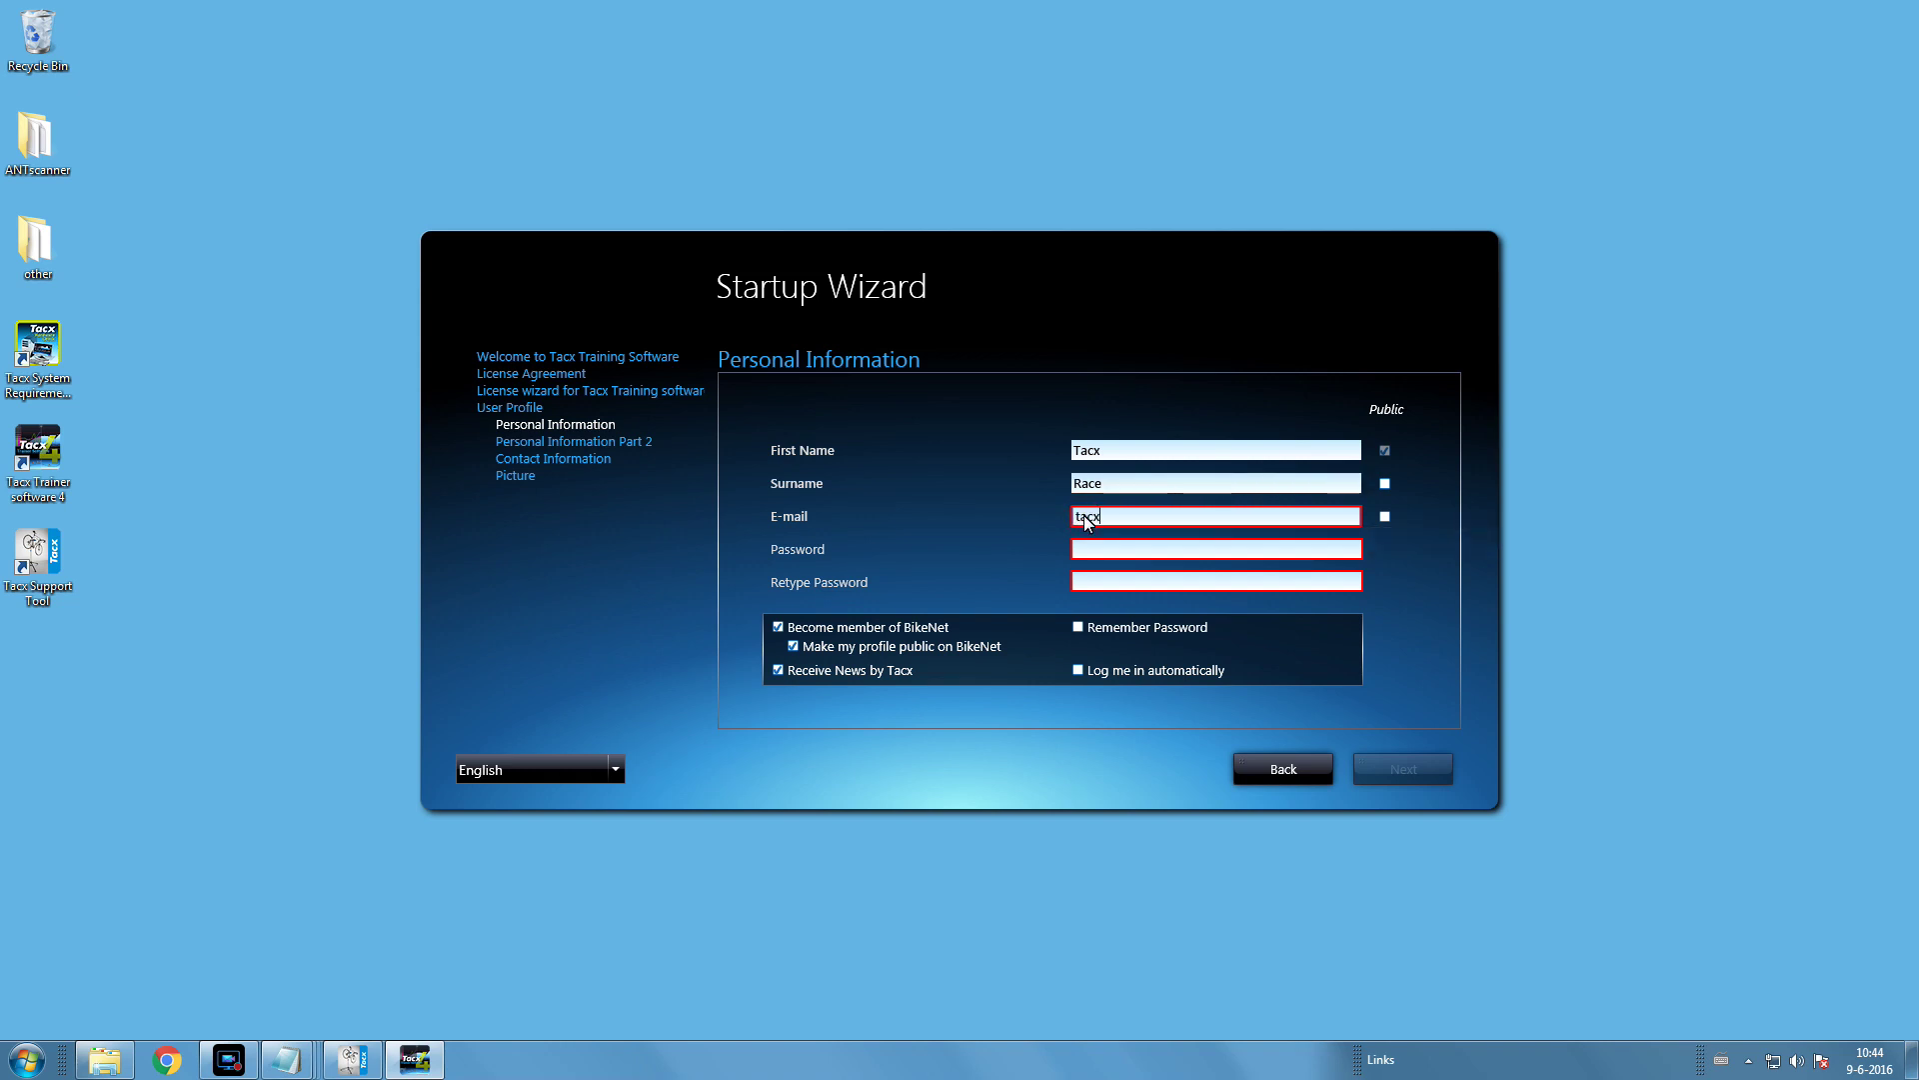
# - Enter and confirm the account password, enabling remember password and automatic login
pyautogui.click(1084, 553)
pyautogui.write('tacxd')
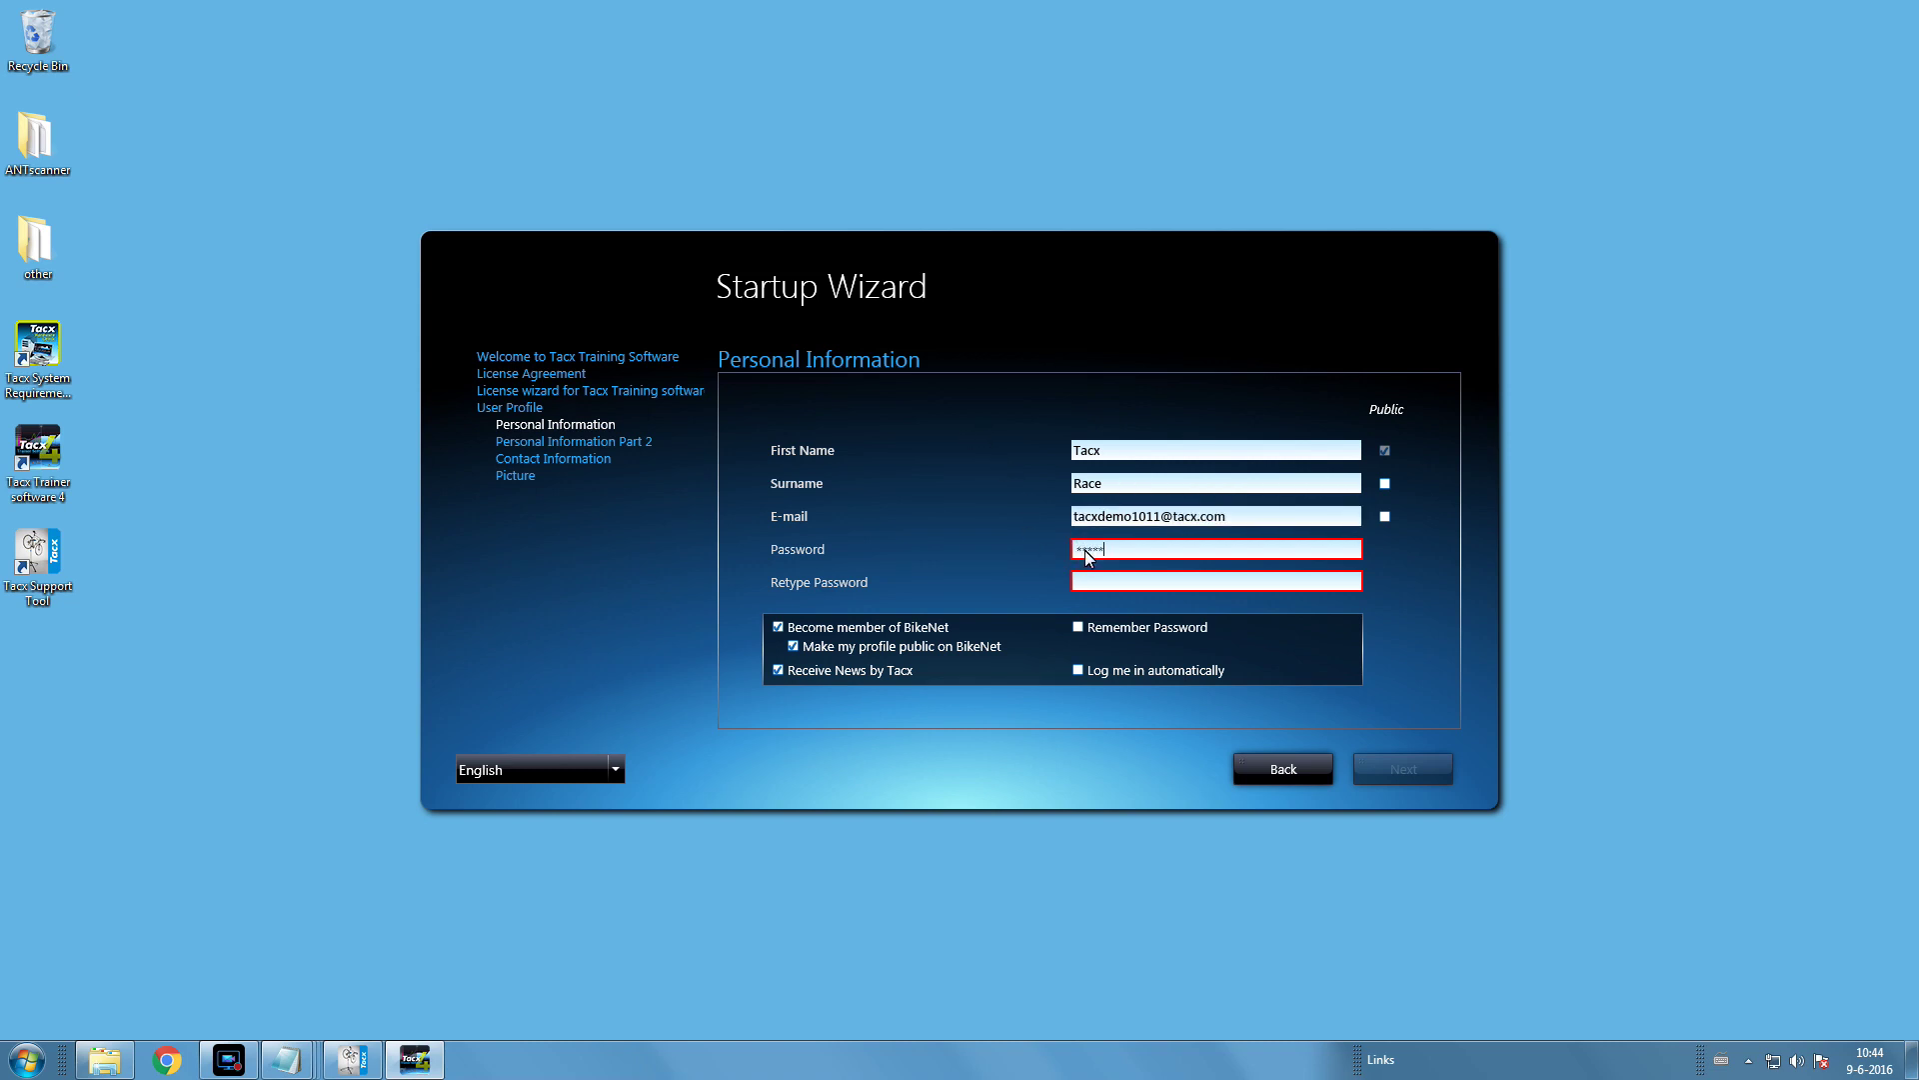
pyautogui.click(1087, 586)
pyautogui.write('tacxdem')
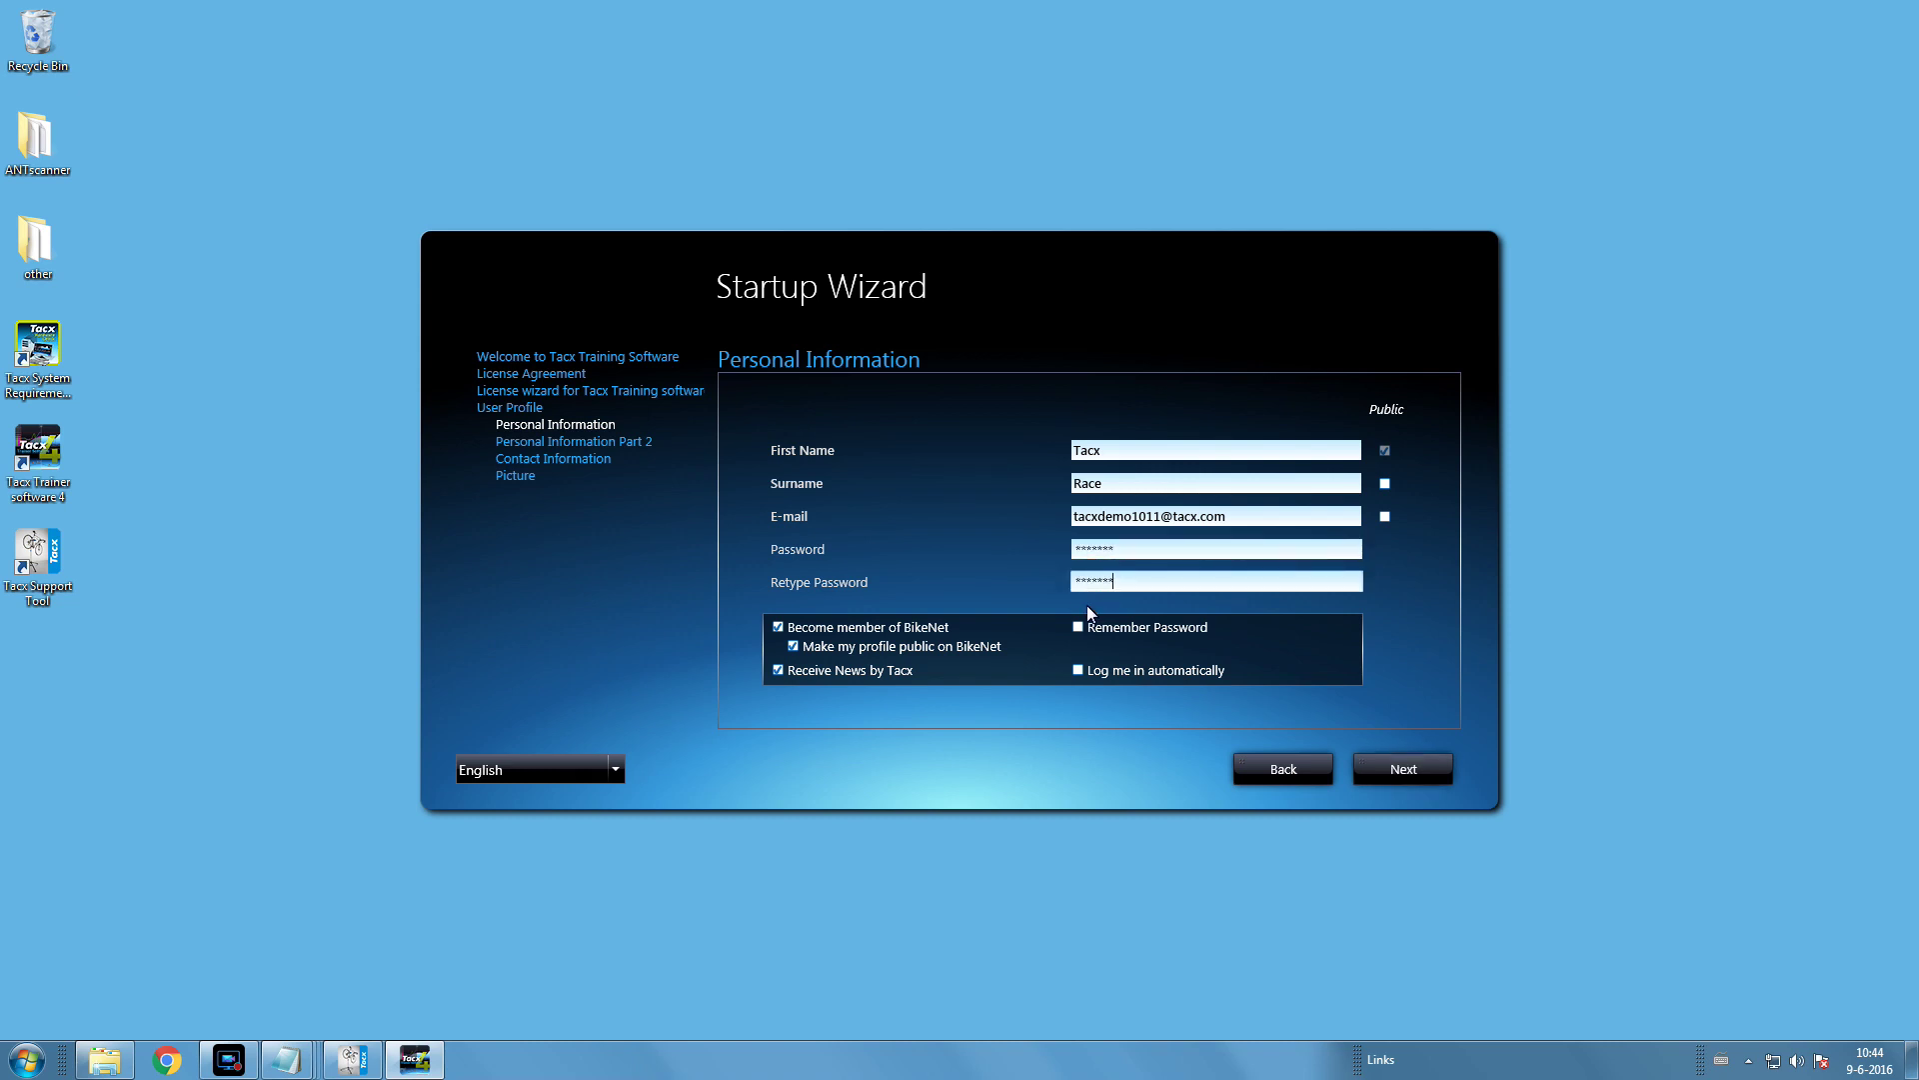
pyautogui.click(1077, 627)
pyautogui.click(1080, 669)
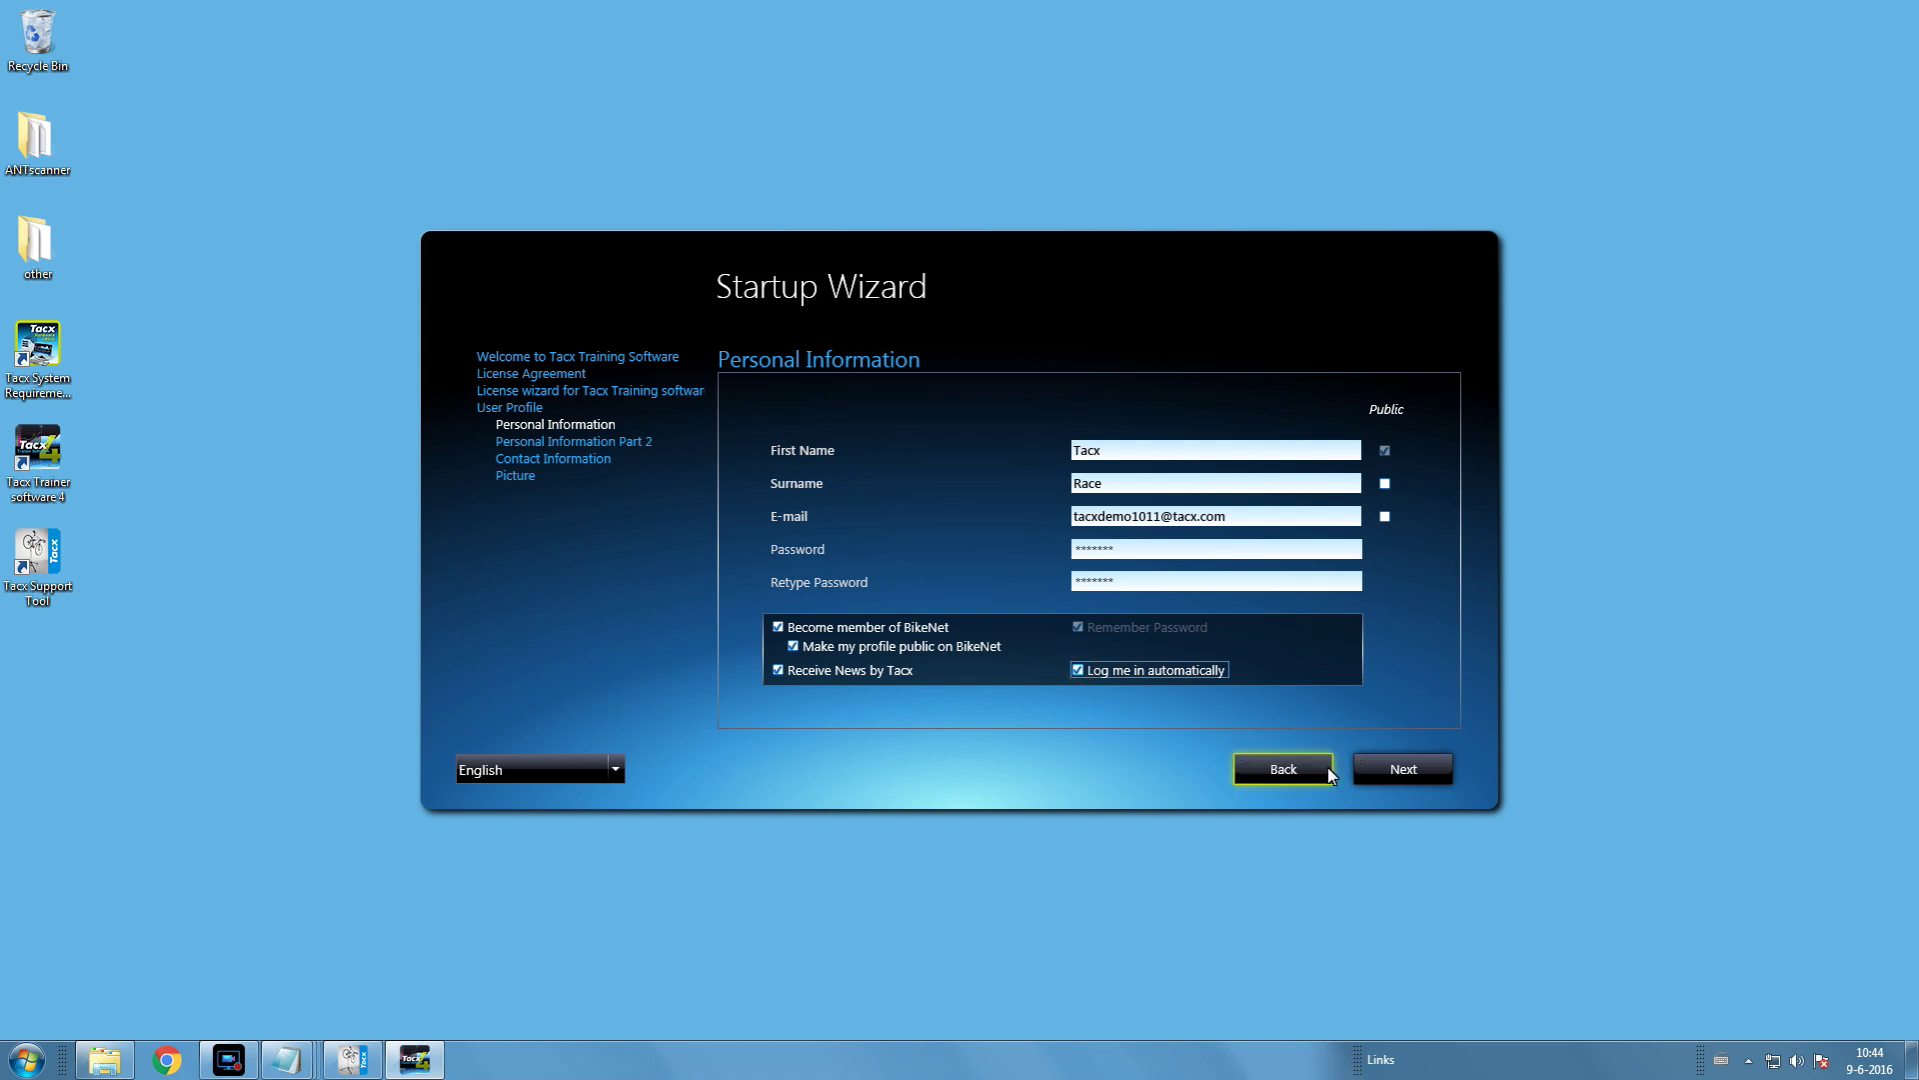
pyautogui.click(1436, 780)
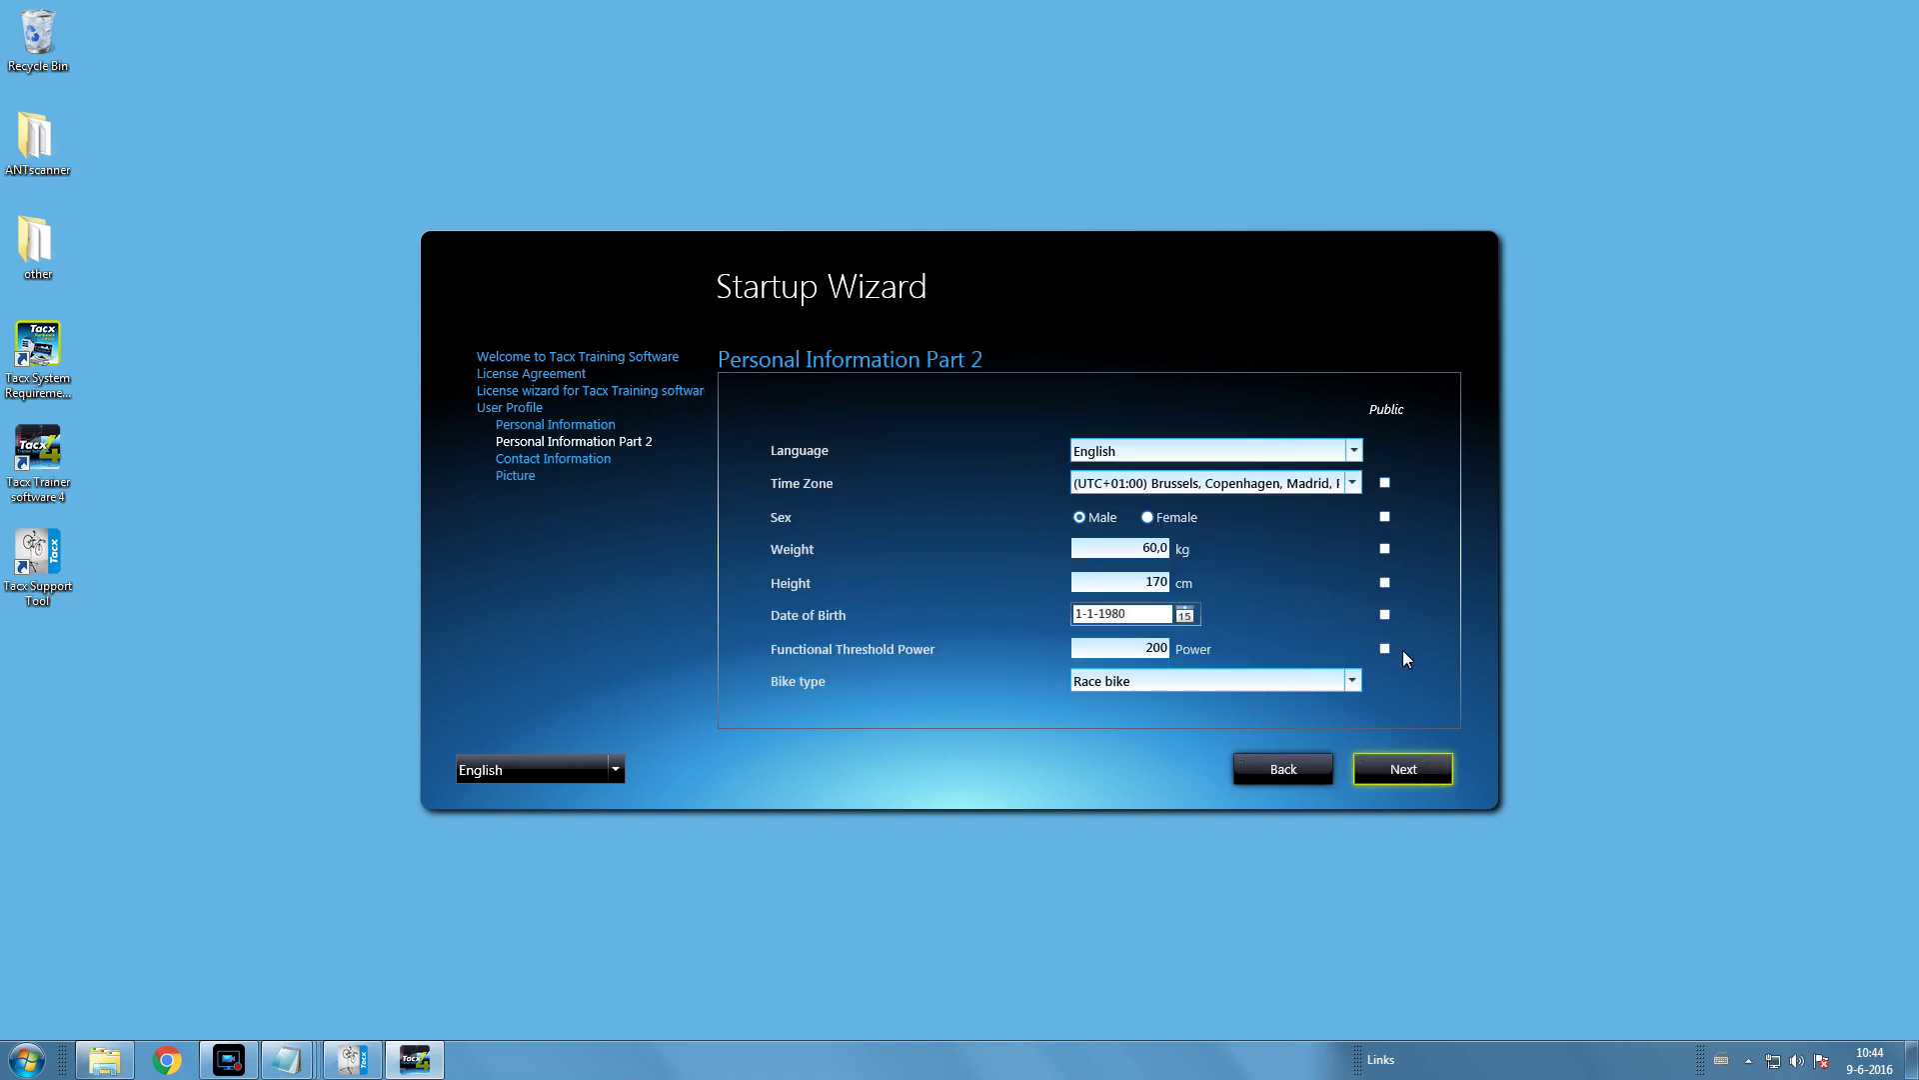
# - Keep English as the language and change the weight to 80 kg
pyautogui.click(1354, 450)
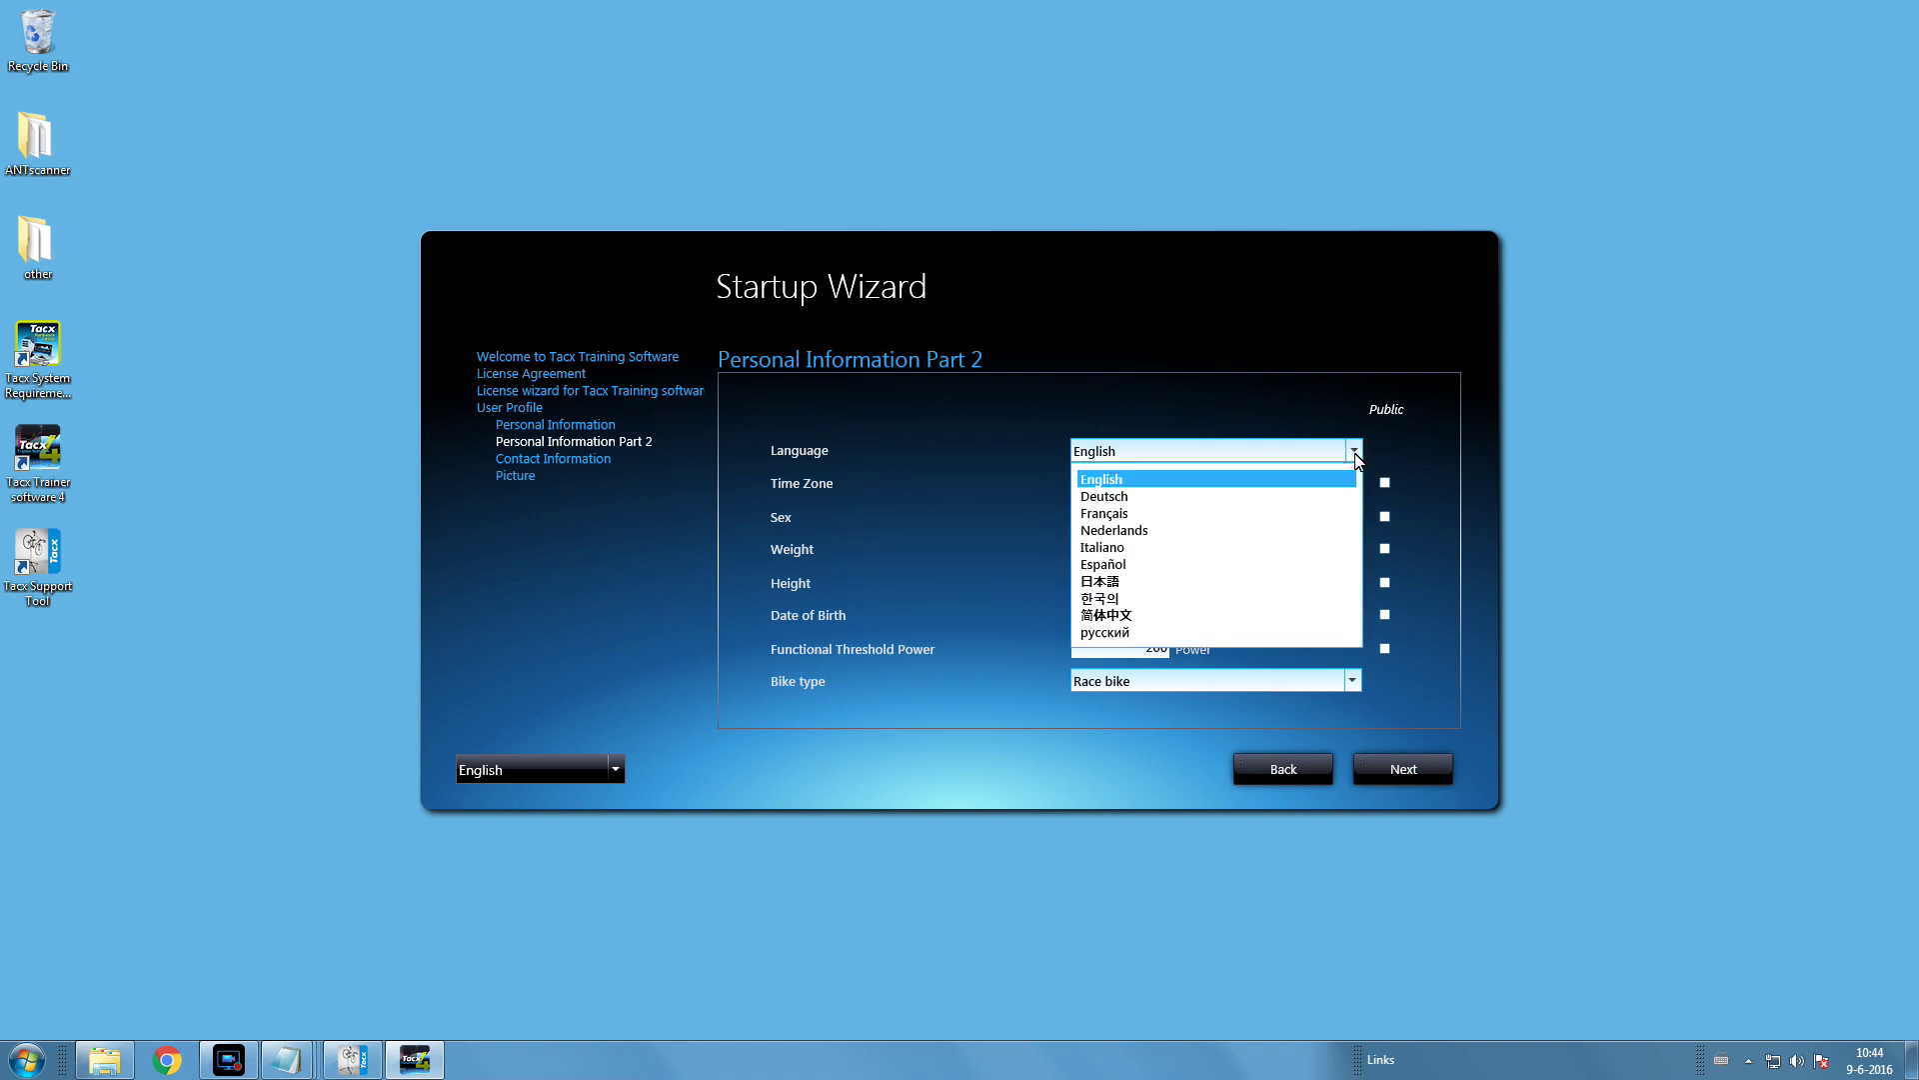
pyautogui.click(1353, 453)
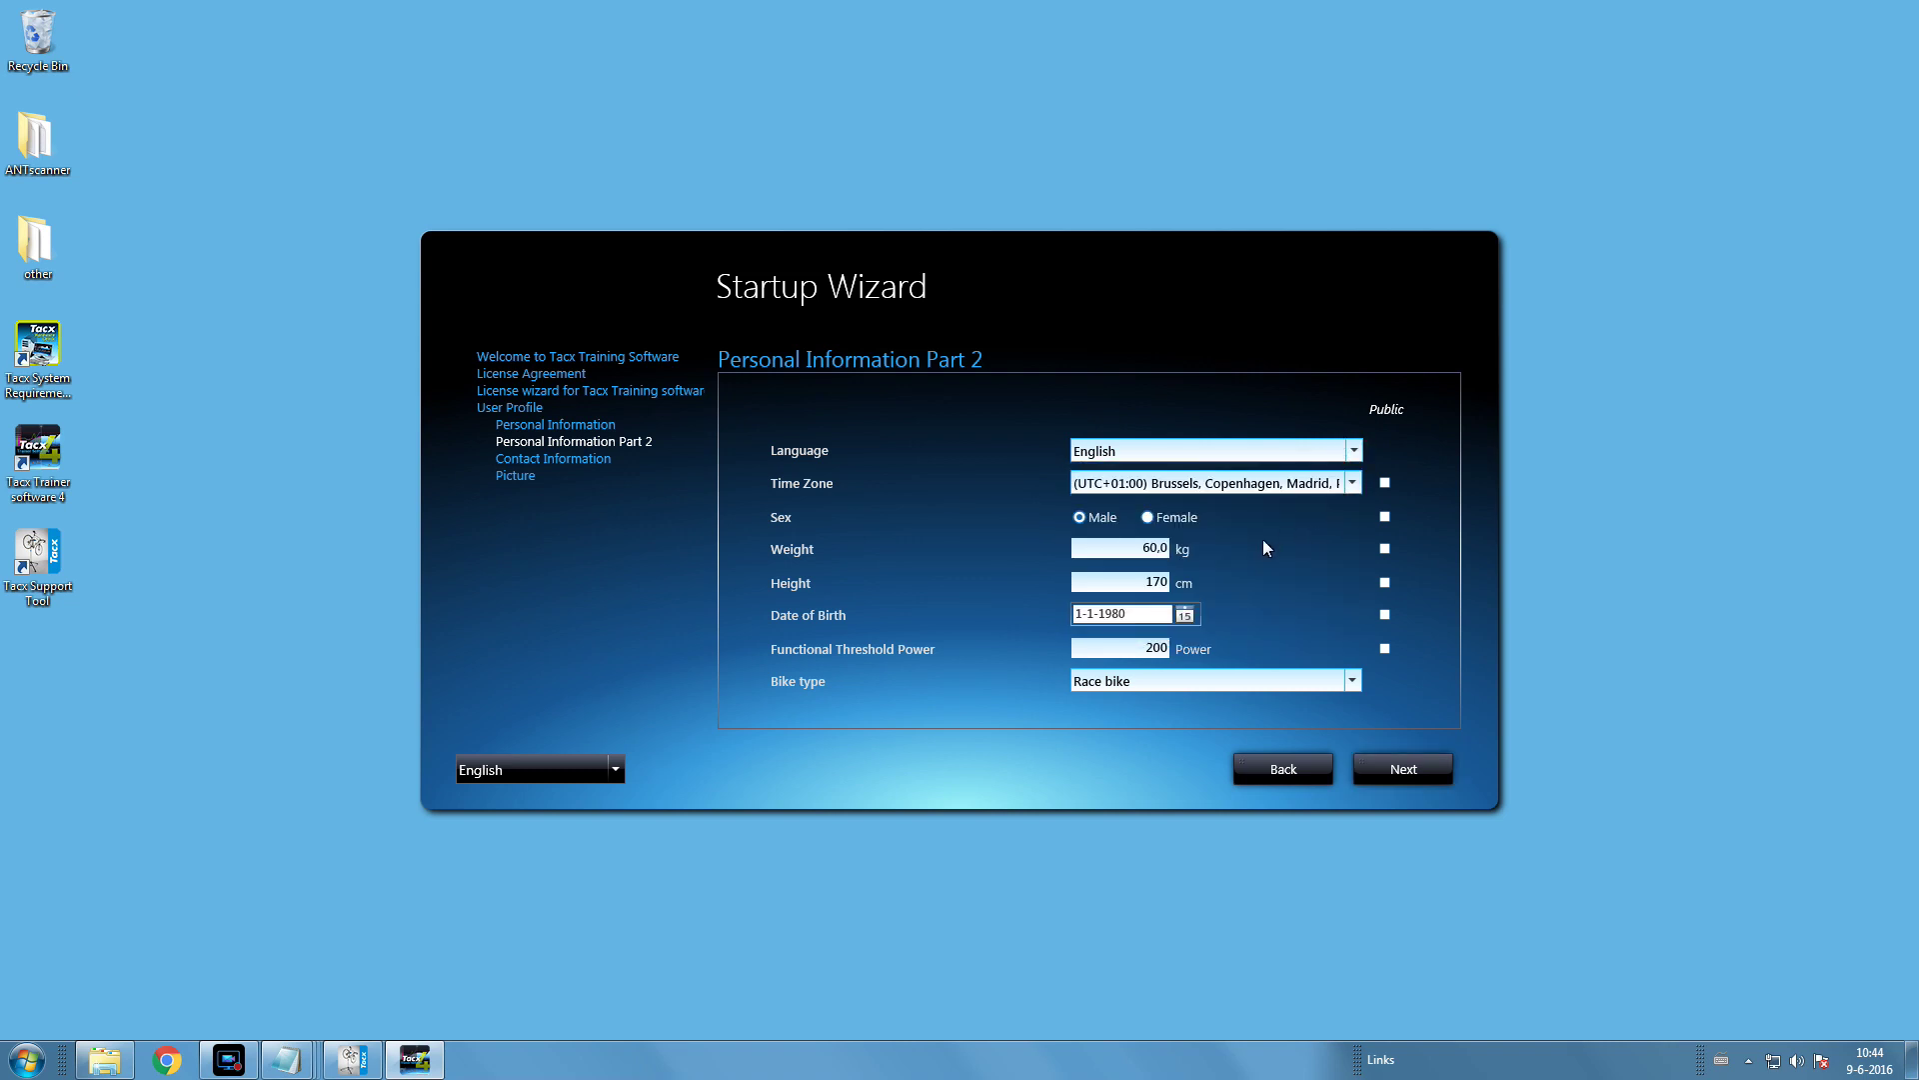
pyautogui.click(1132, 548)
pyautogui.press('Delete')
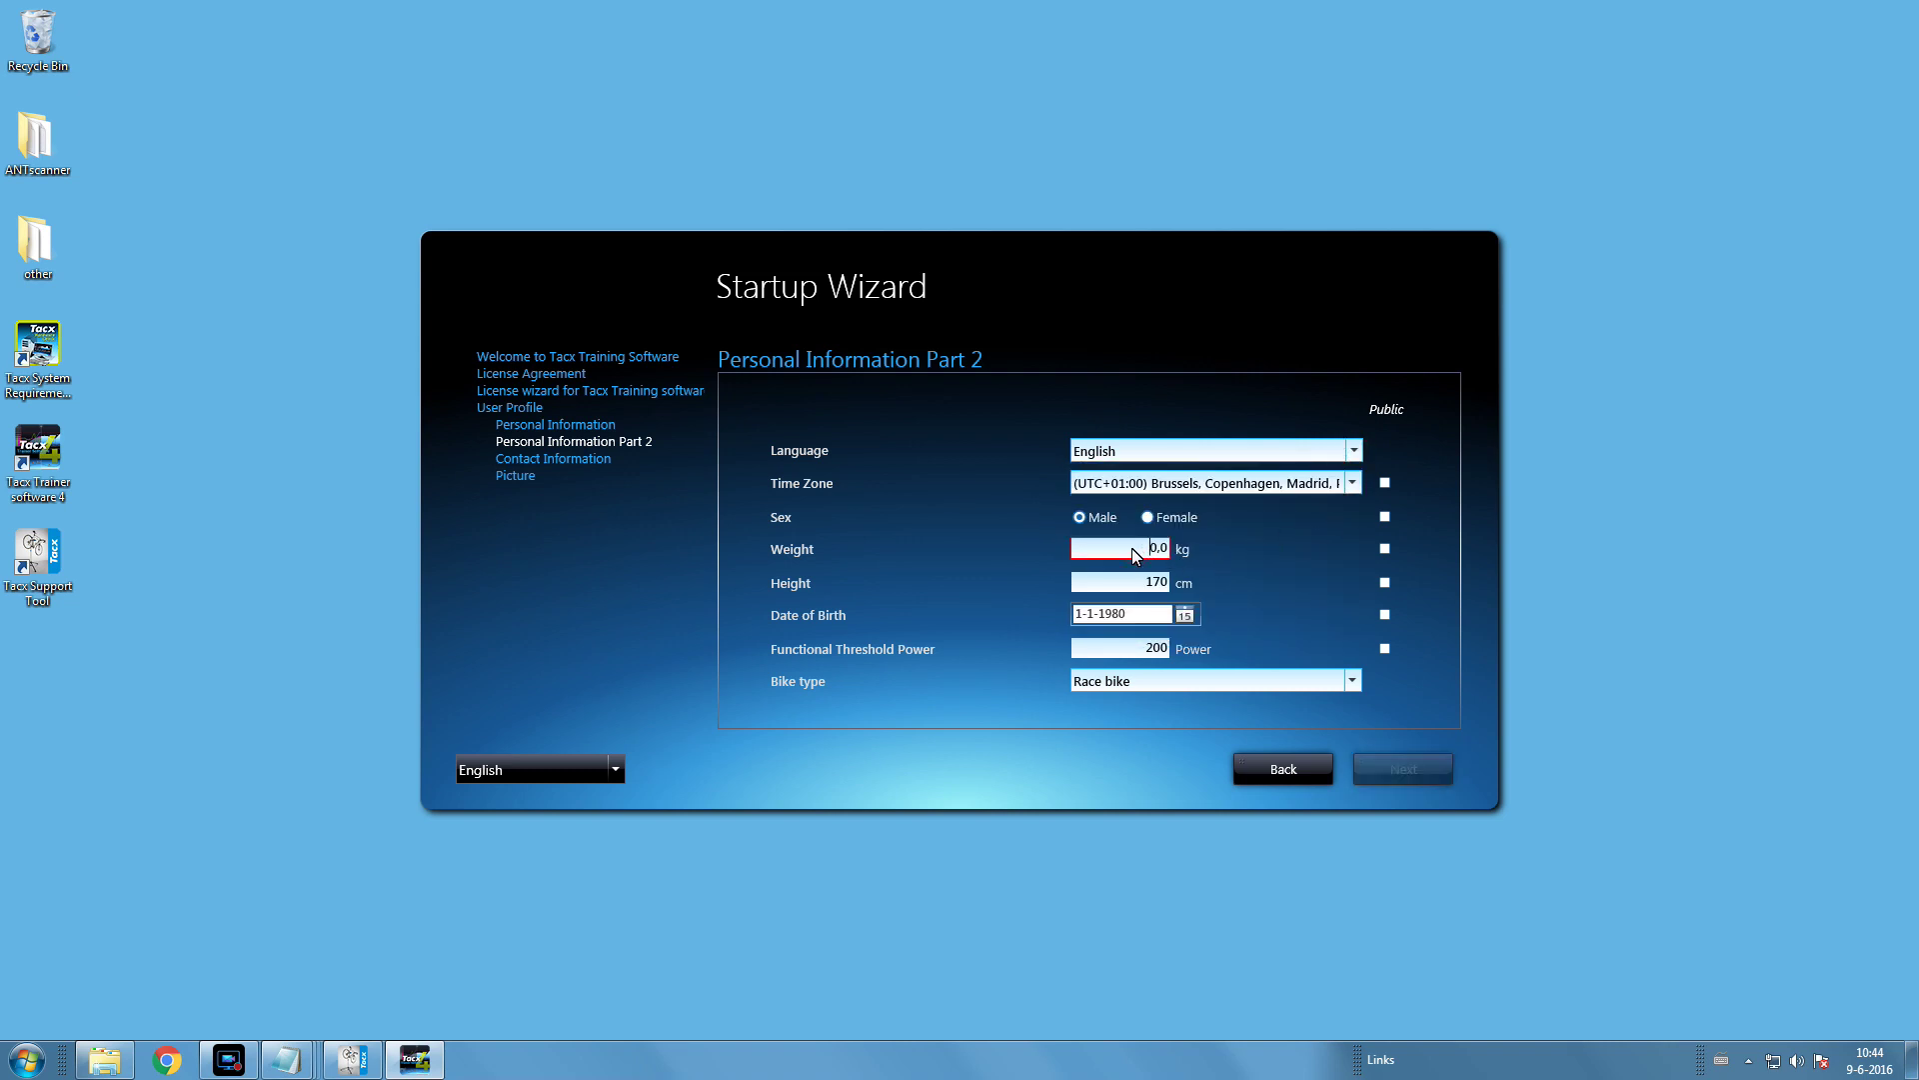
pyautogui.write('8')
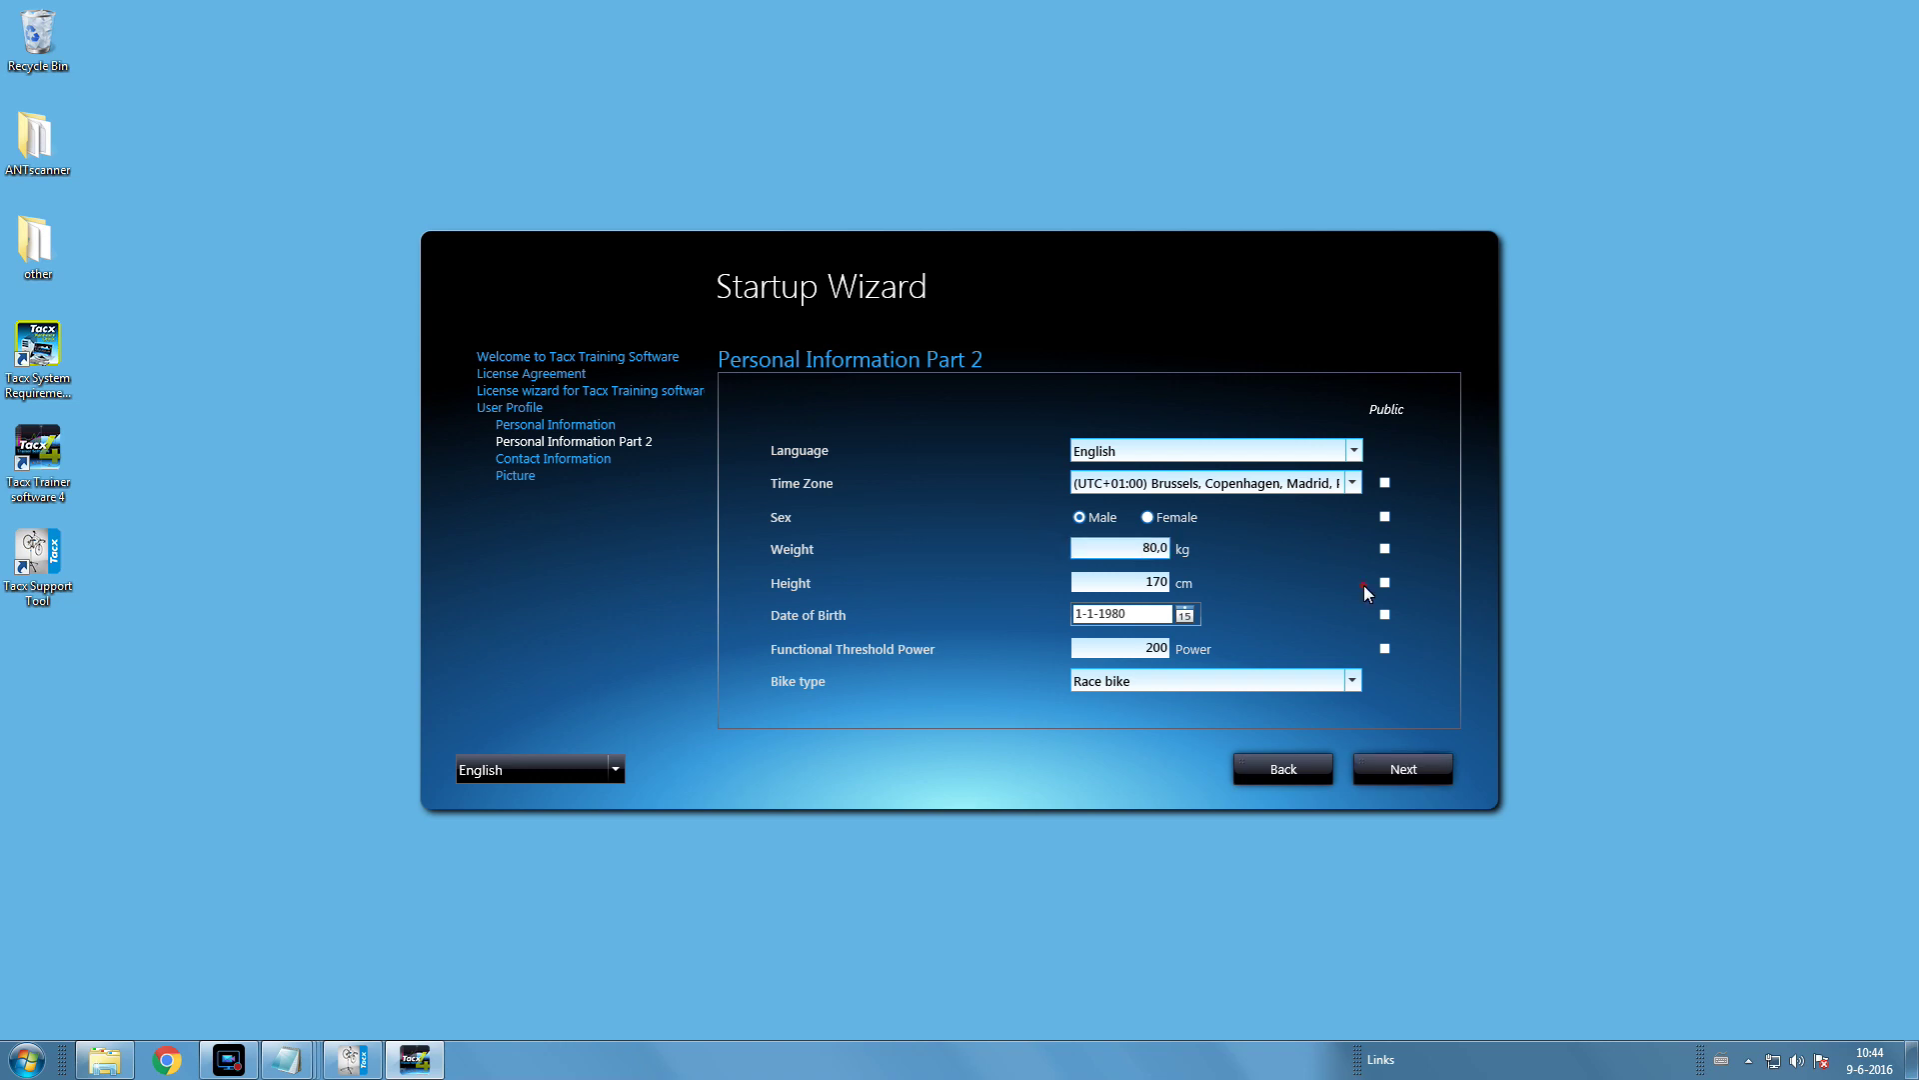
# - Set the date of birth to 11 January 1984 in the calendar
pyautogui.click(1180, 617)
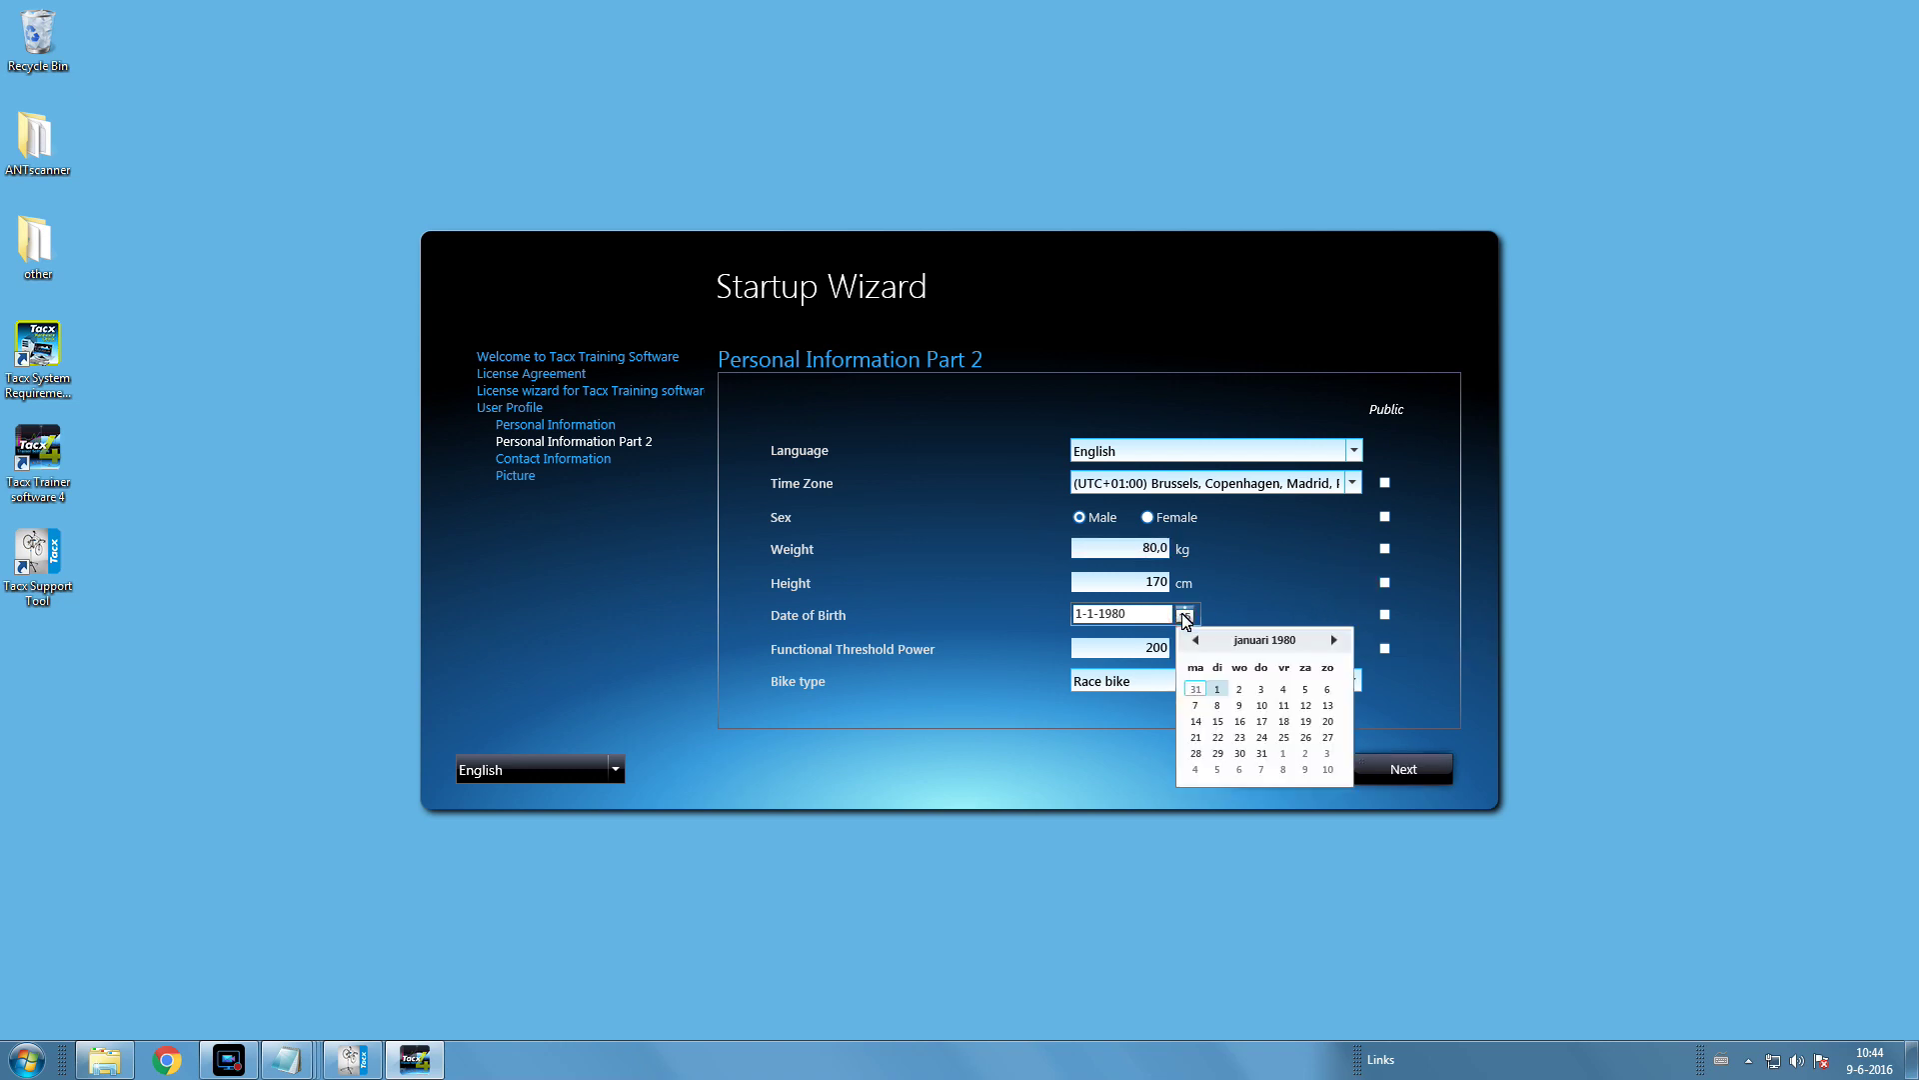
pyautogui.click(1267, 646)
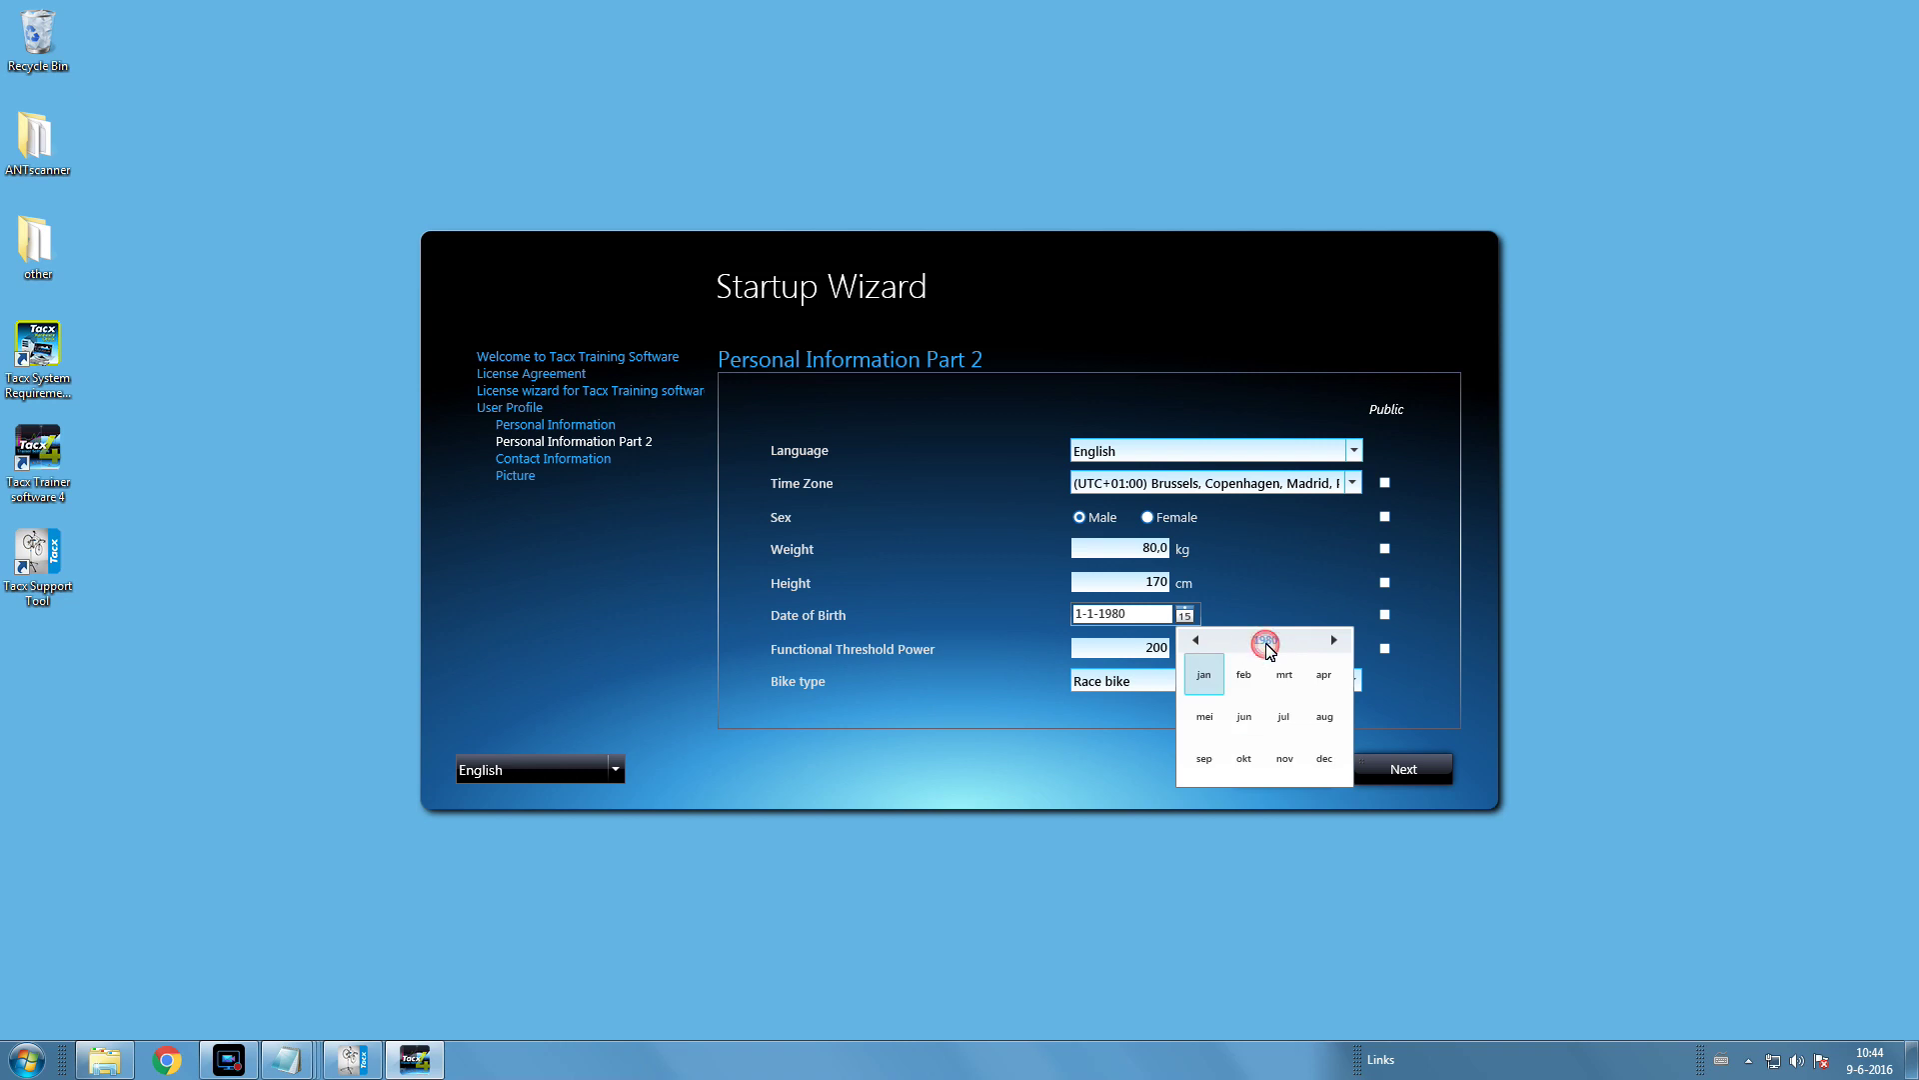
pyautogui.click(1267, 646)
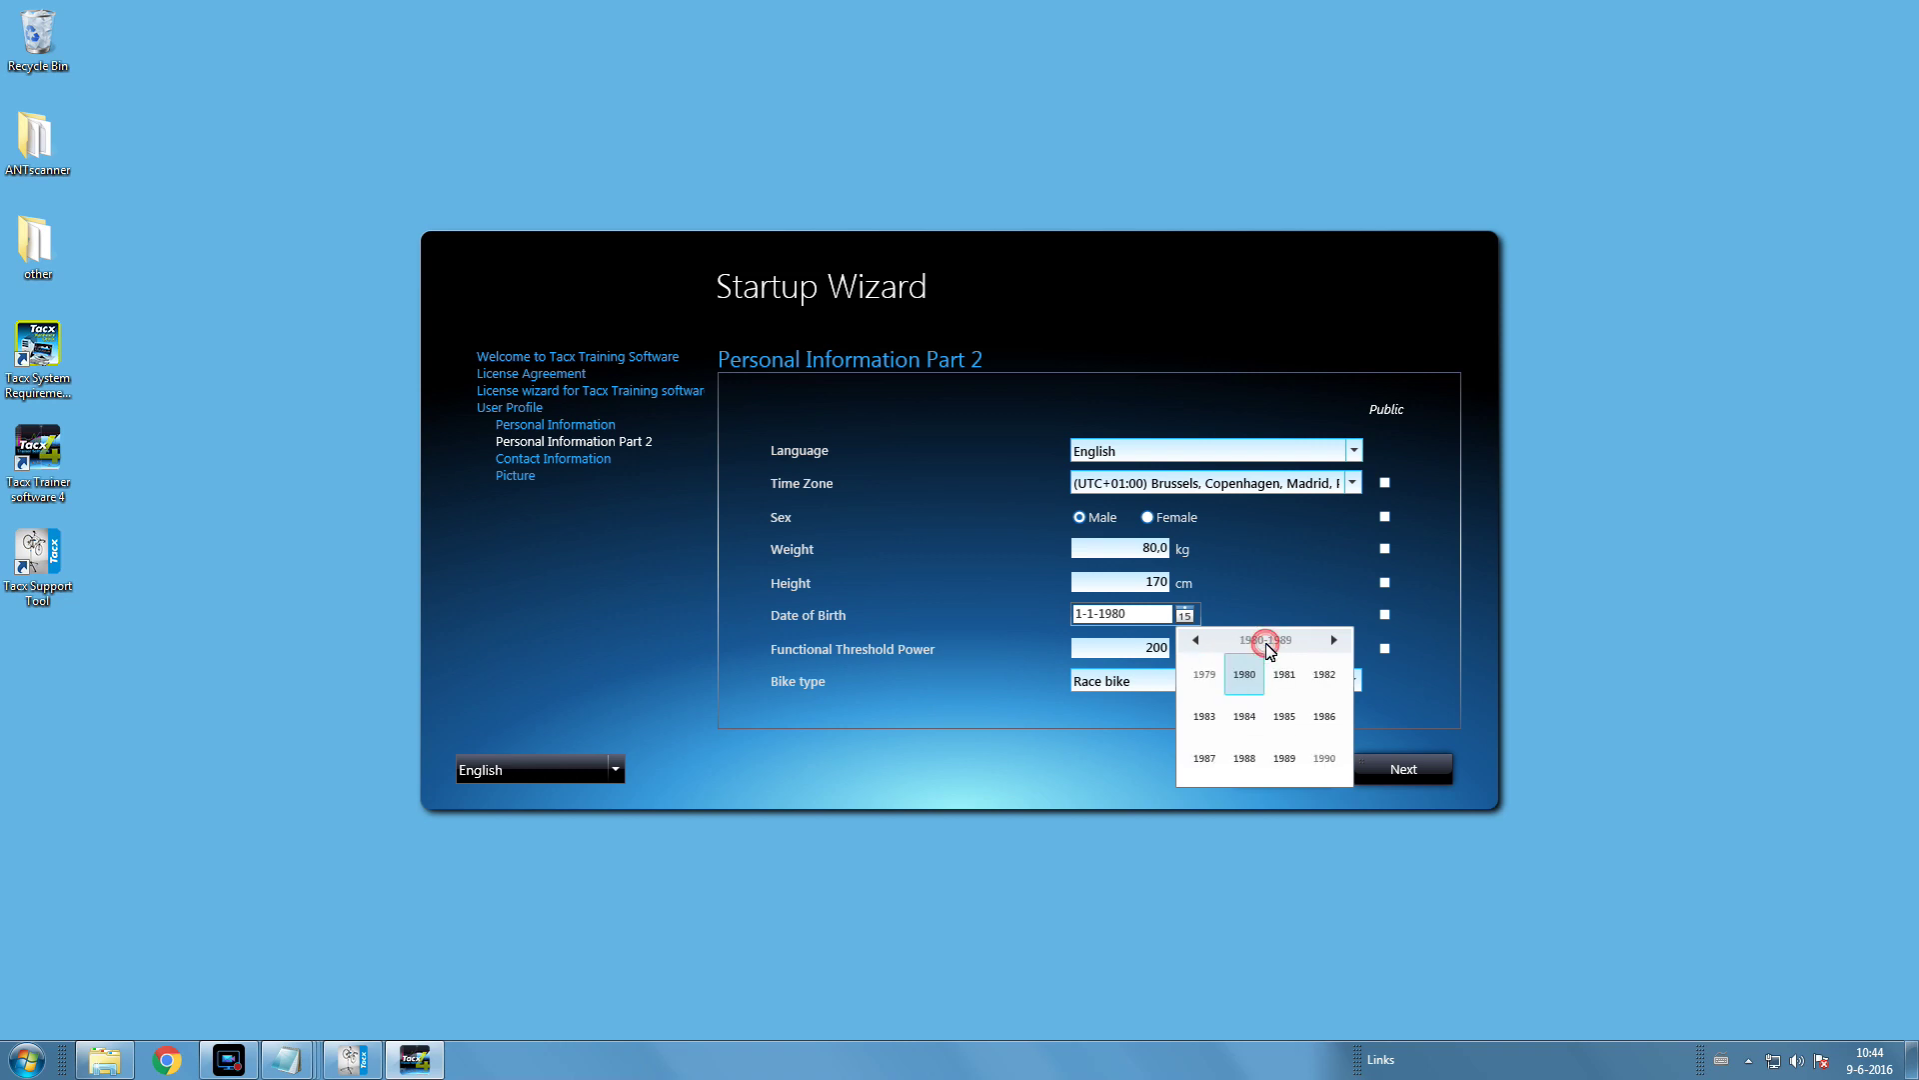
pyautogui.click(1245, 715)
pyautogui.click(1204, 674)
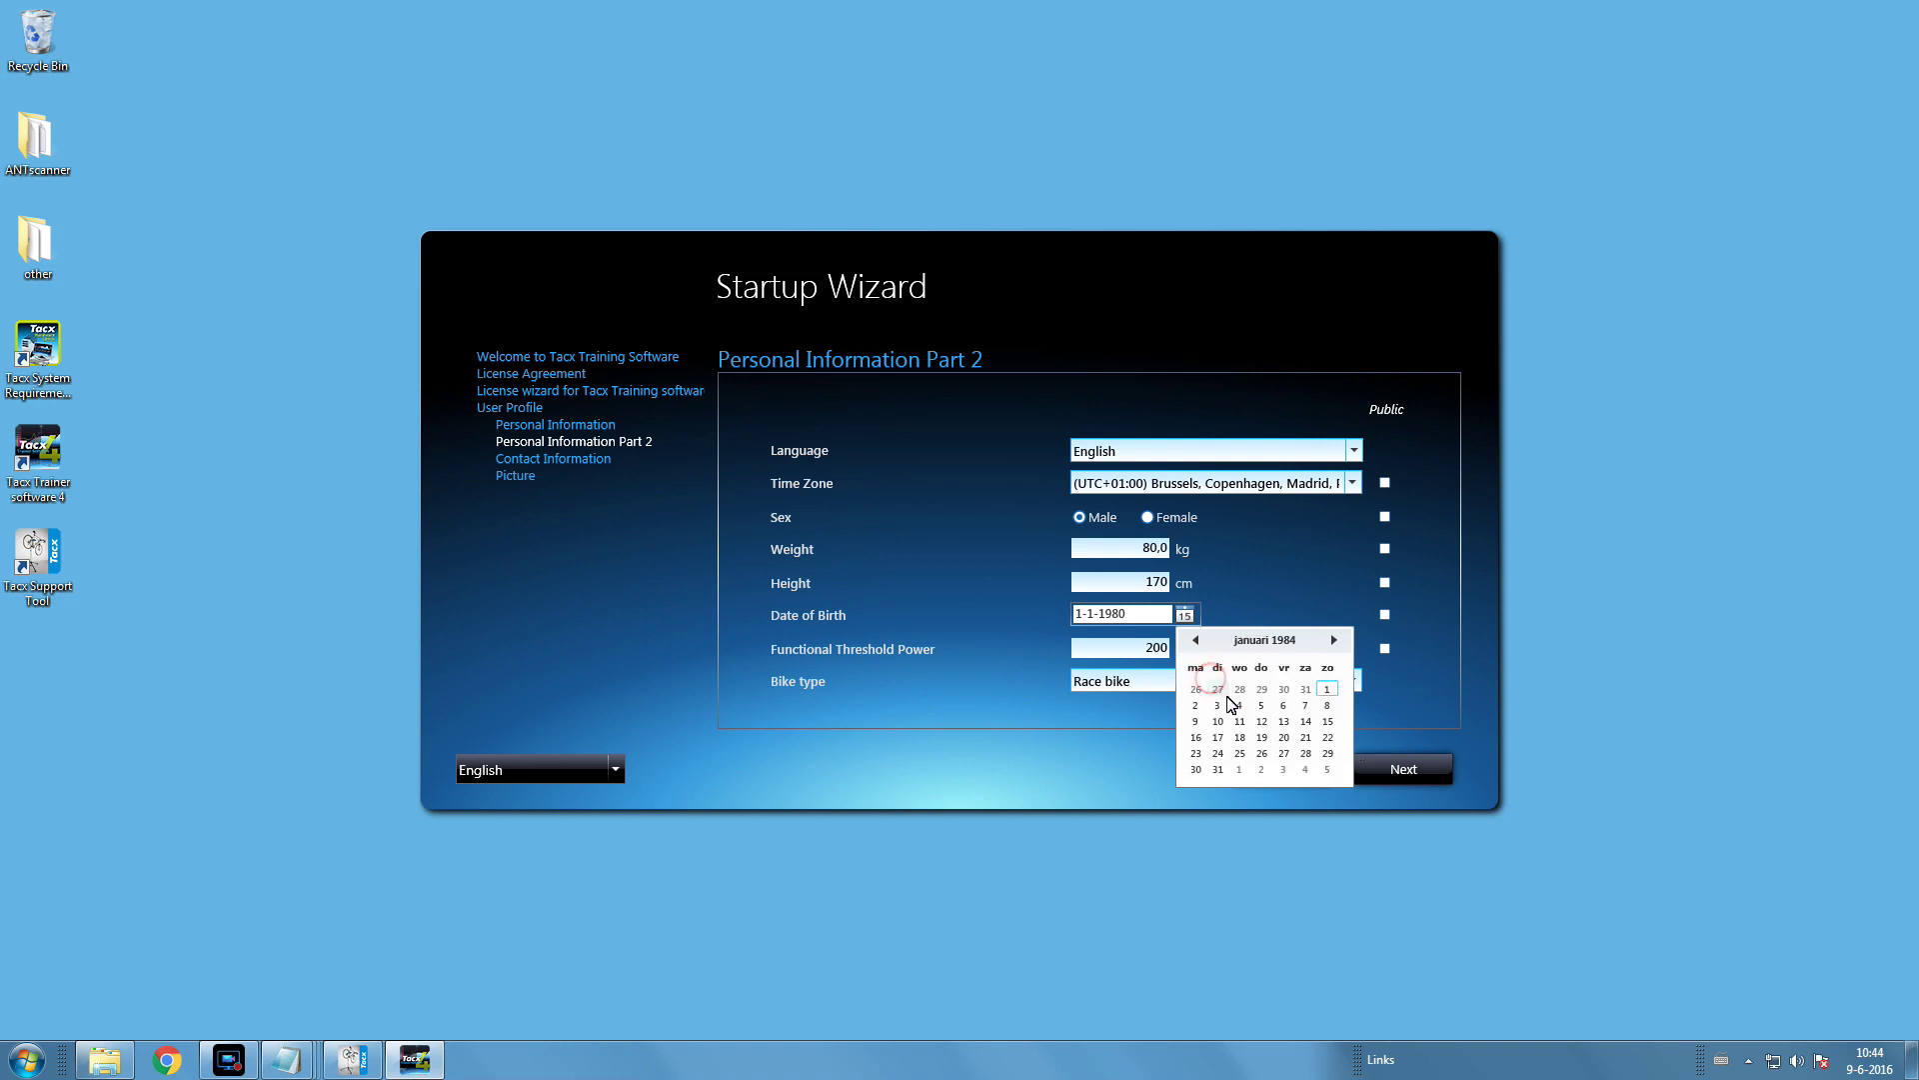
pyautogui.click(1241, 719)
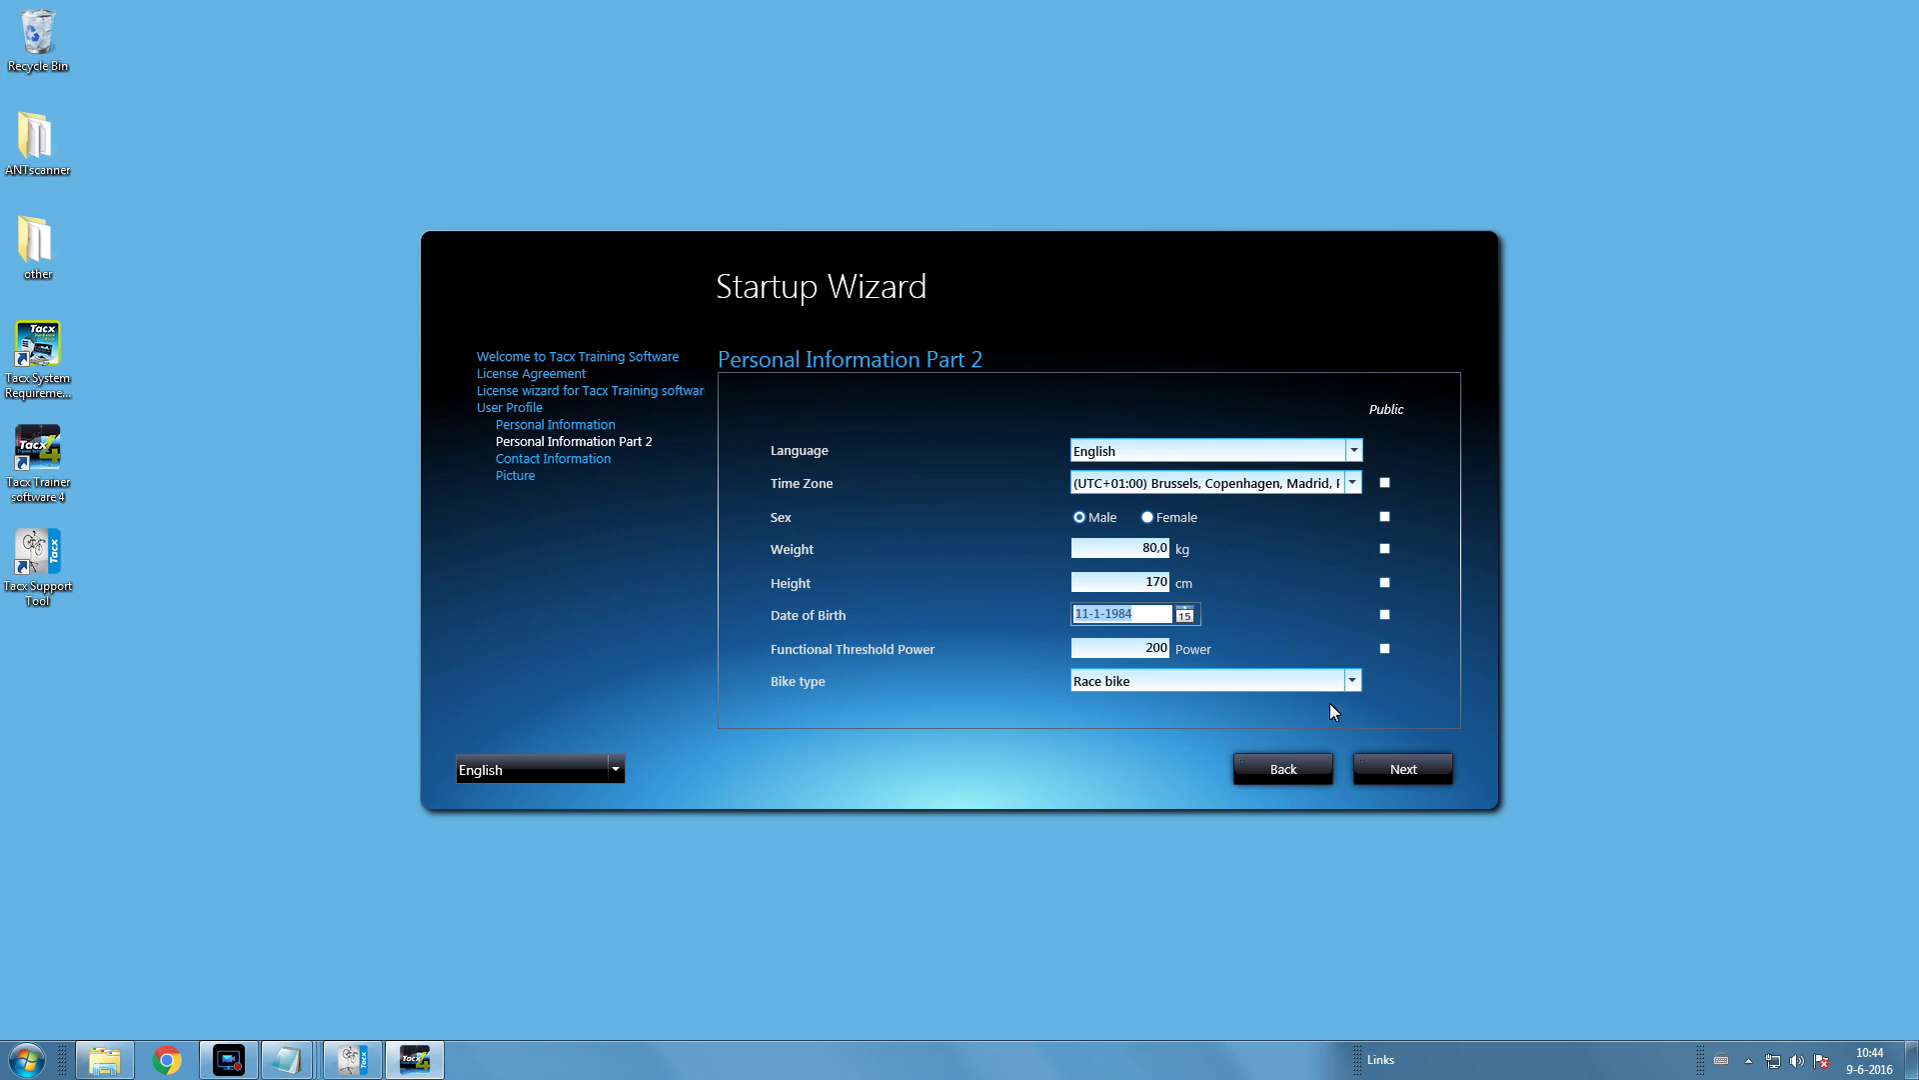
# - Keep Race bike as the bike type and enter 220 for FTP
pyautogui.click(1344, 681)
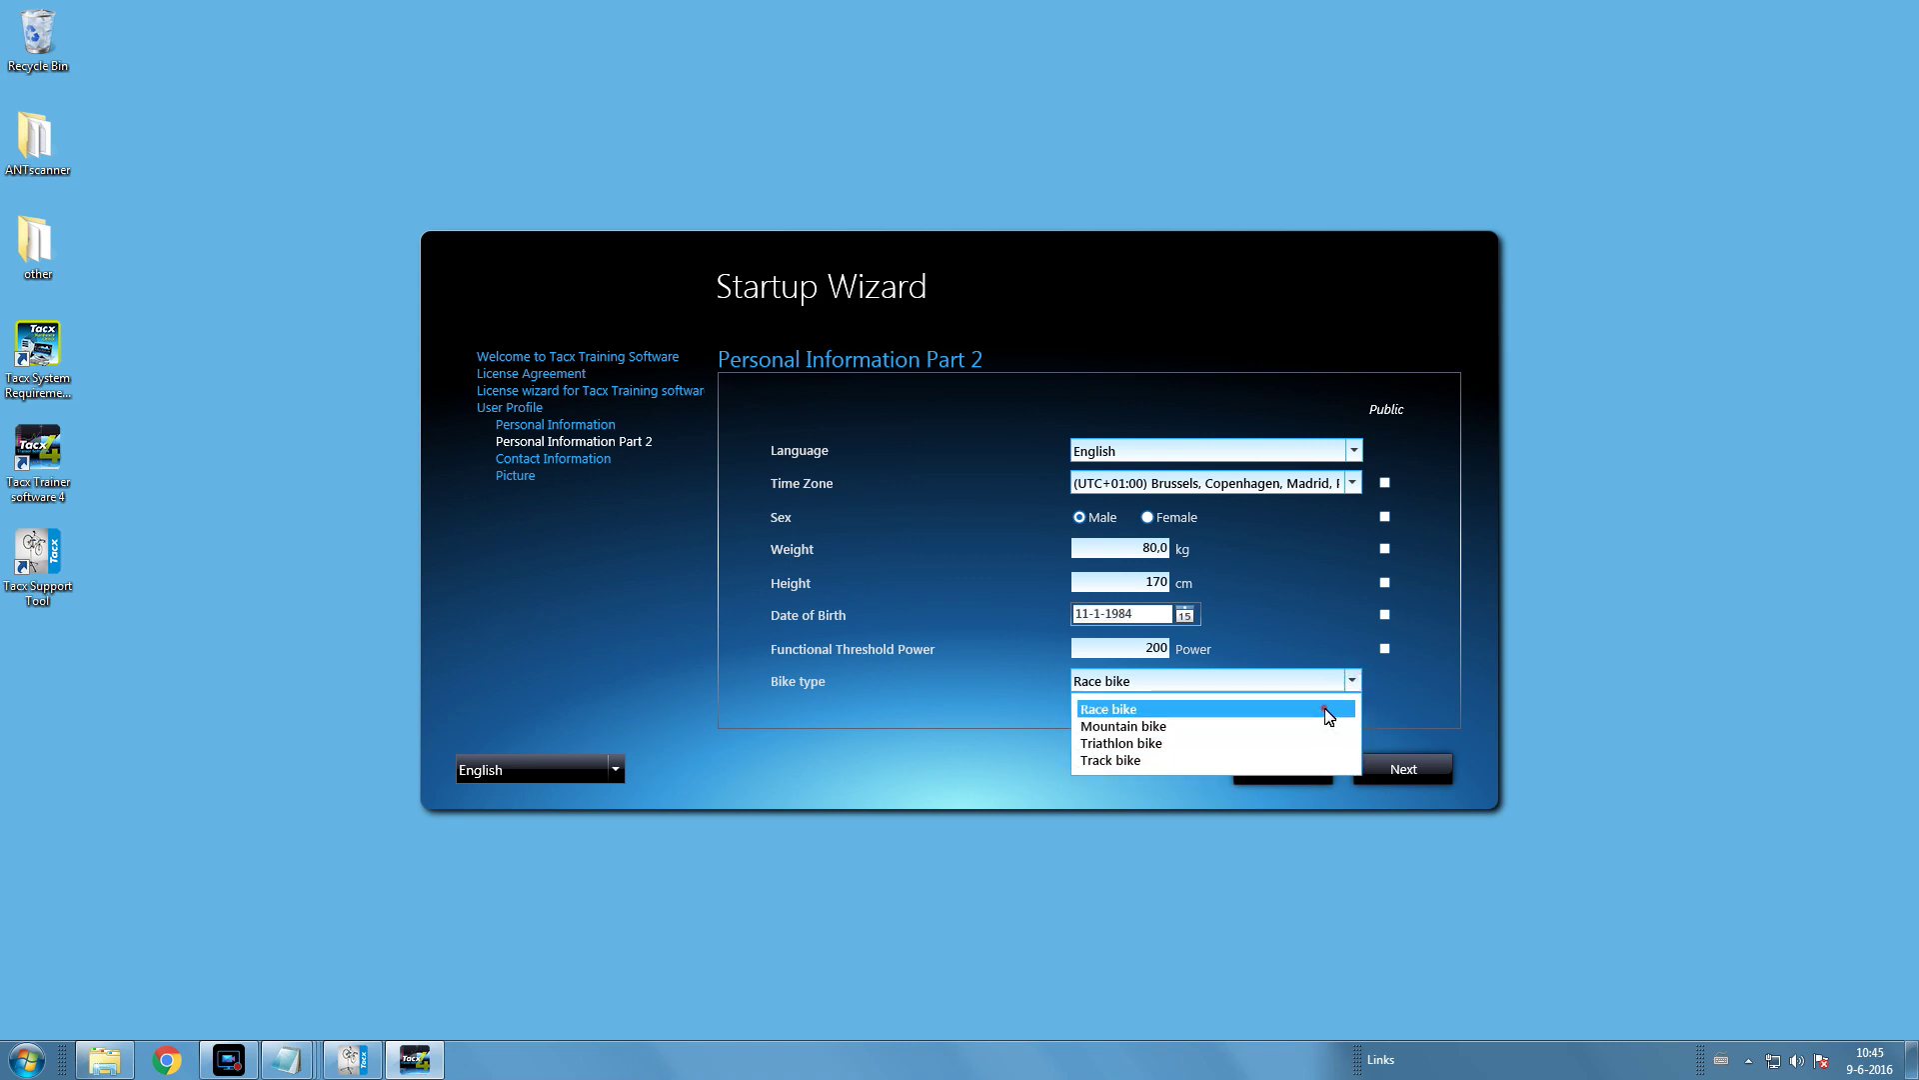
pyautogui.click(1327, 716)
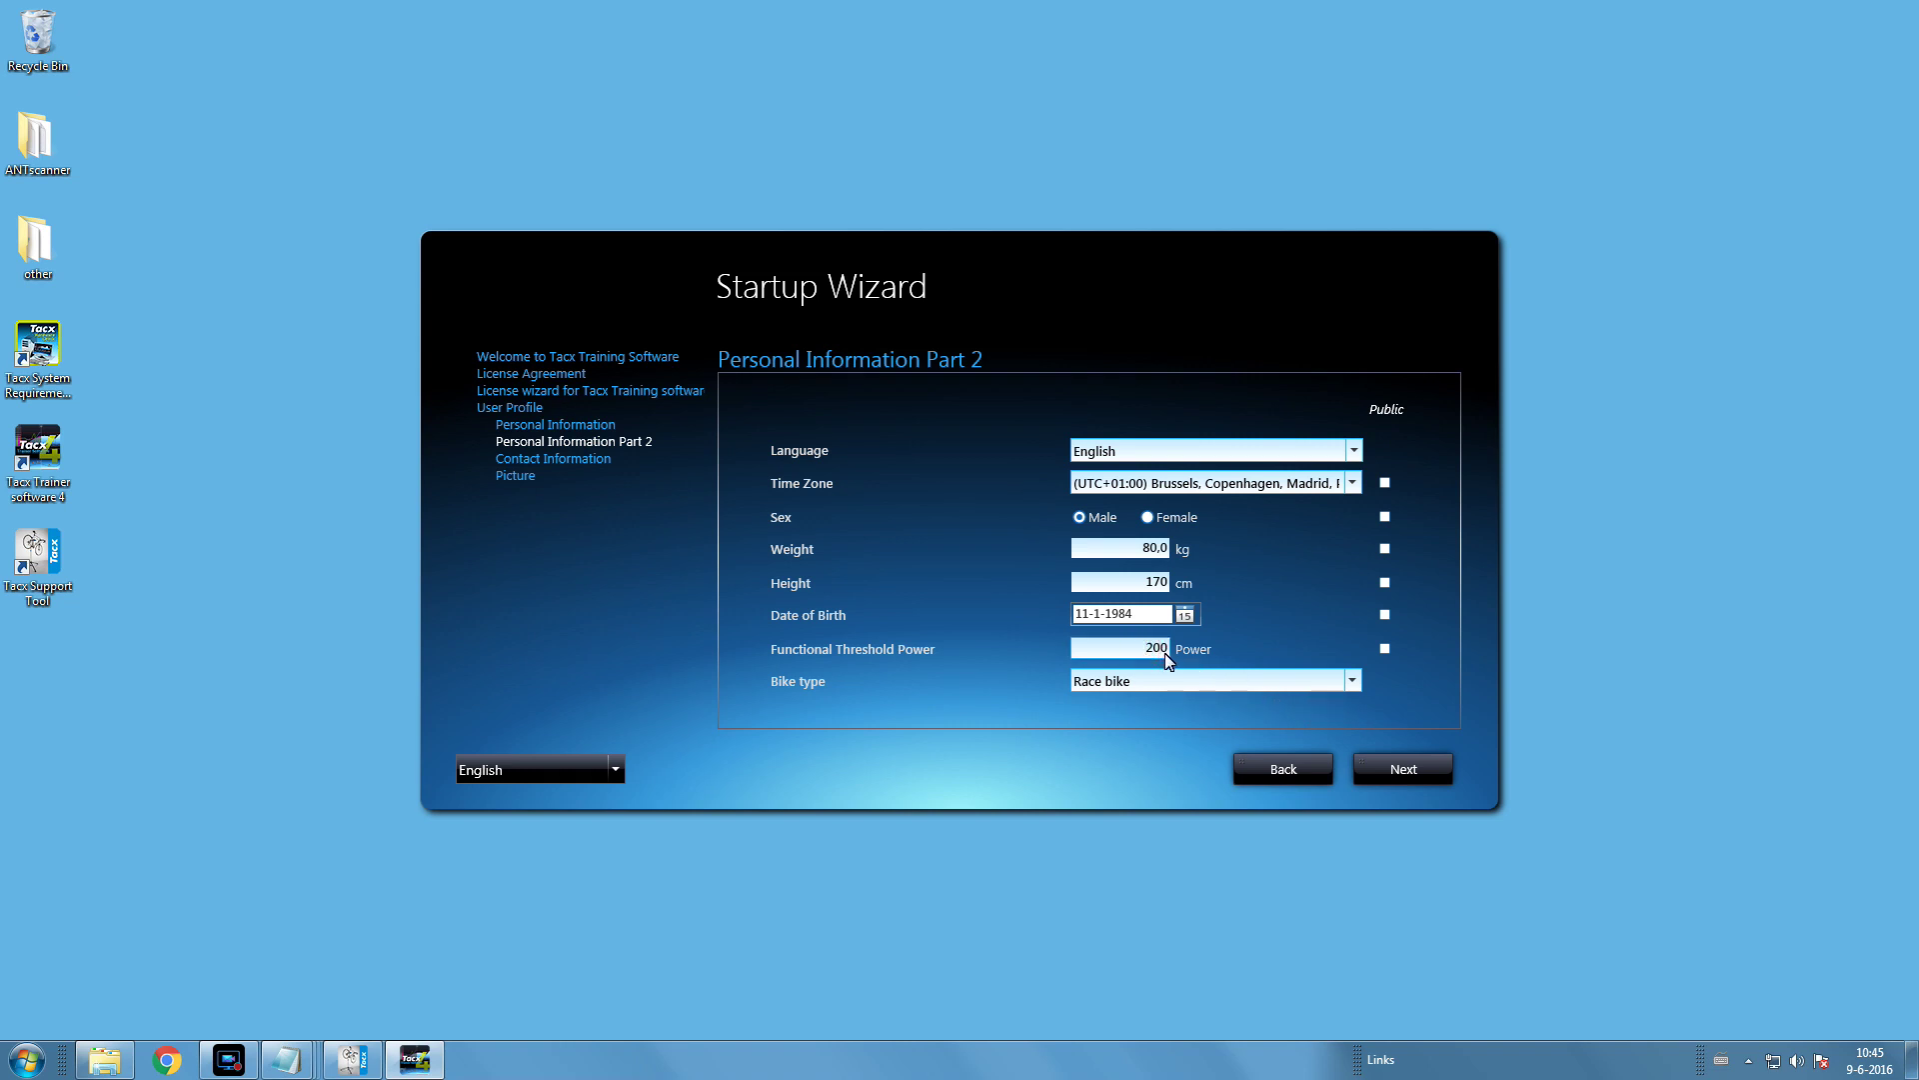
pyautogui.write('220')
pyautogui.click(1411, 772)
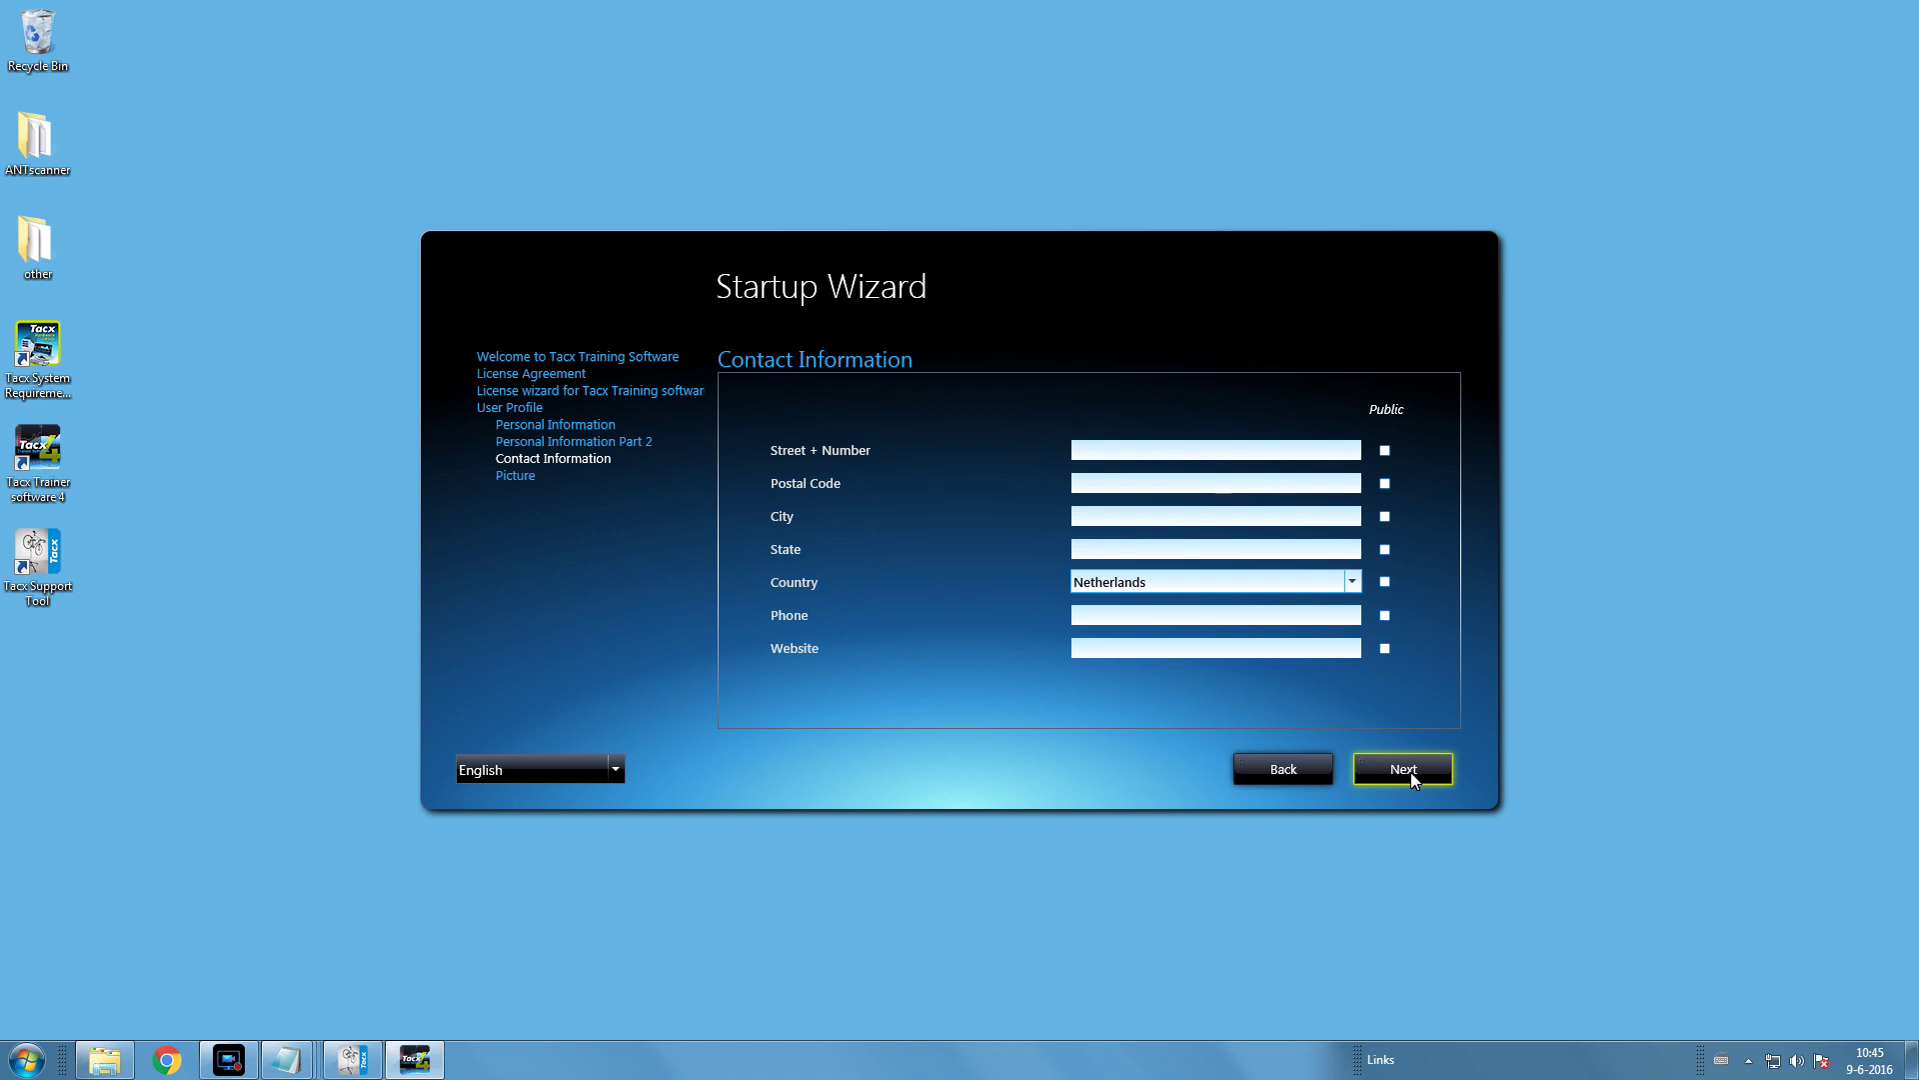
# - Choose Portugal as the profile's country and continue to the Picture page
pyautogui.click(1354, 582)
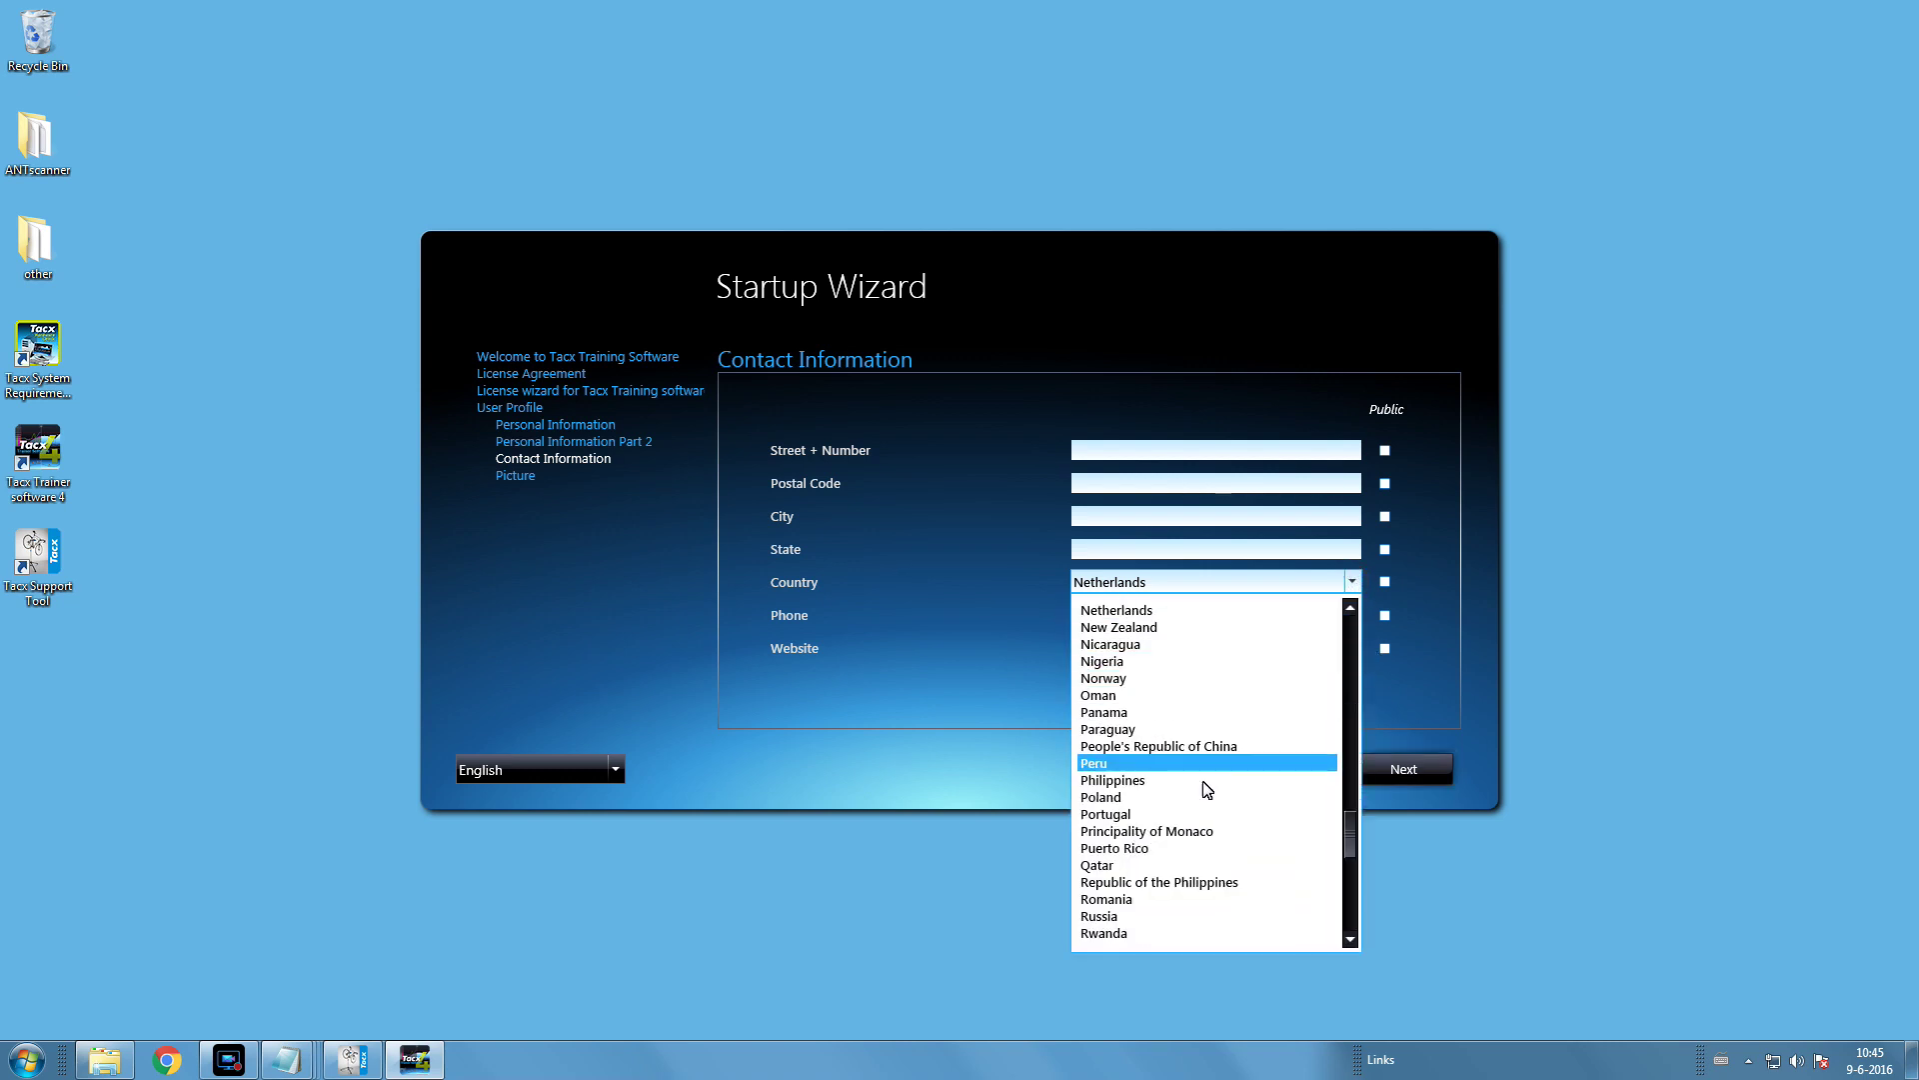
pyautogui.click(1120, 815)
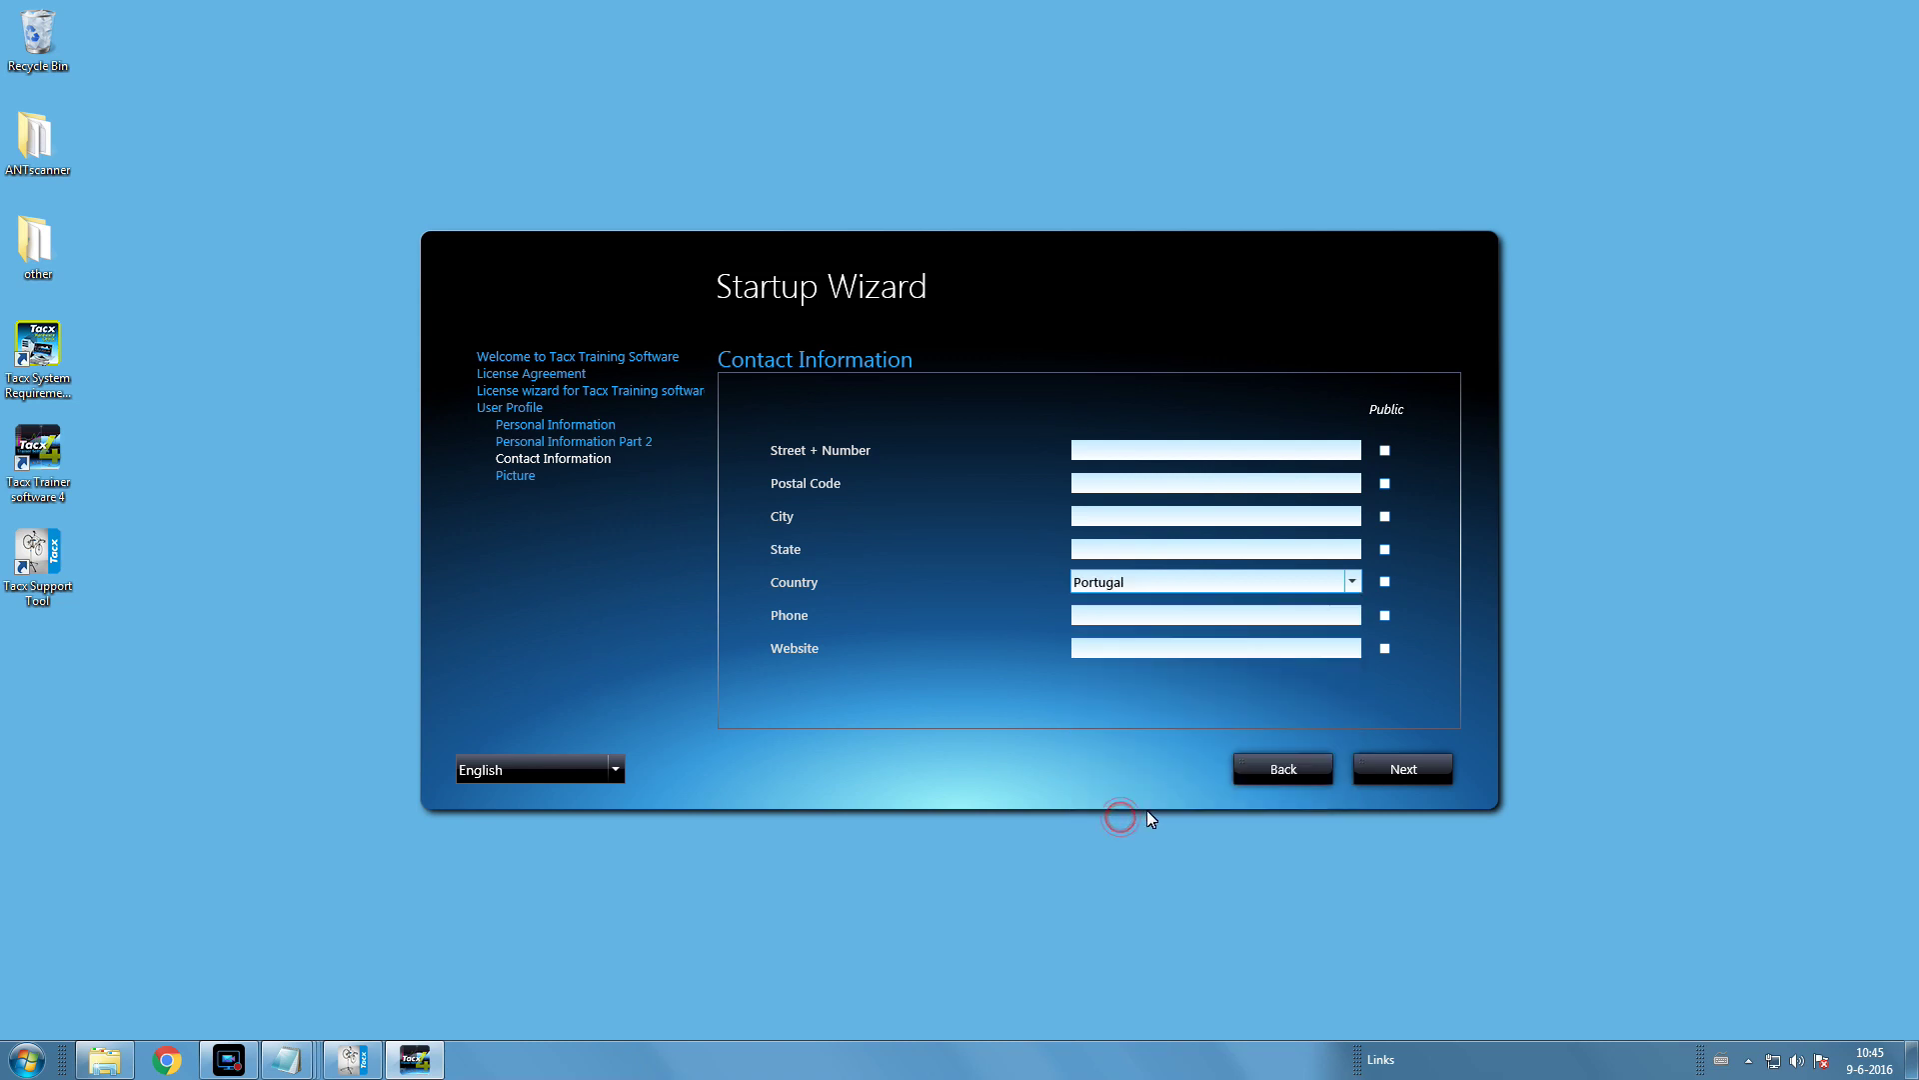
pyautogui.click(1403, 769)
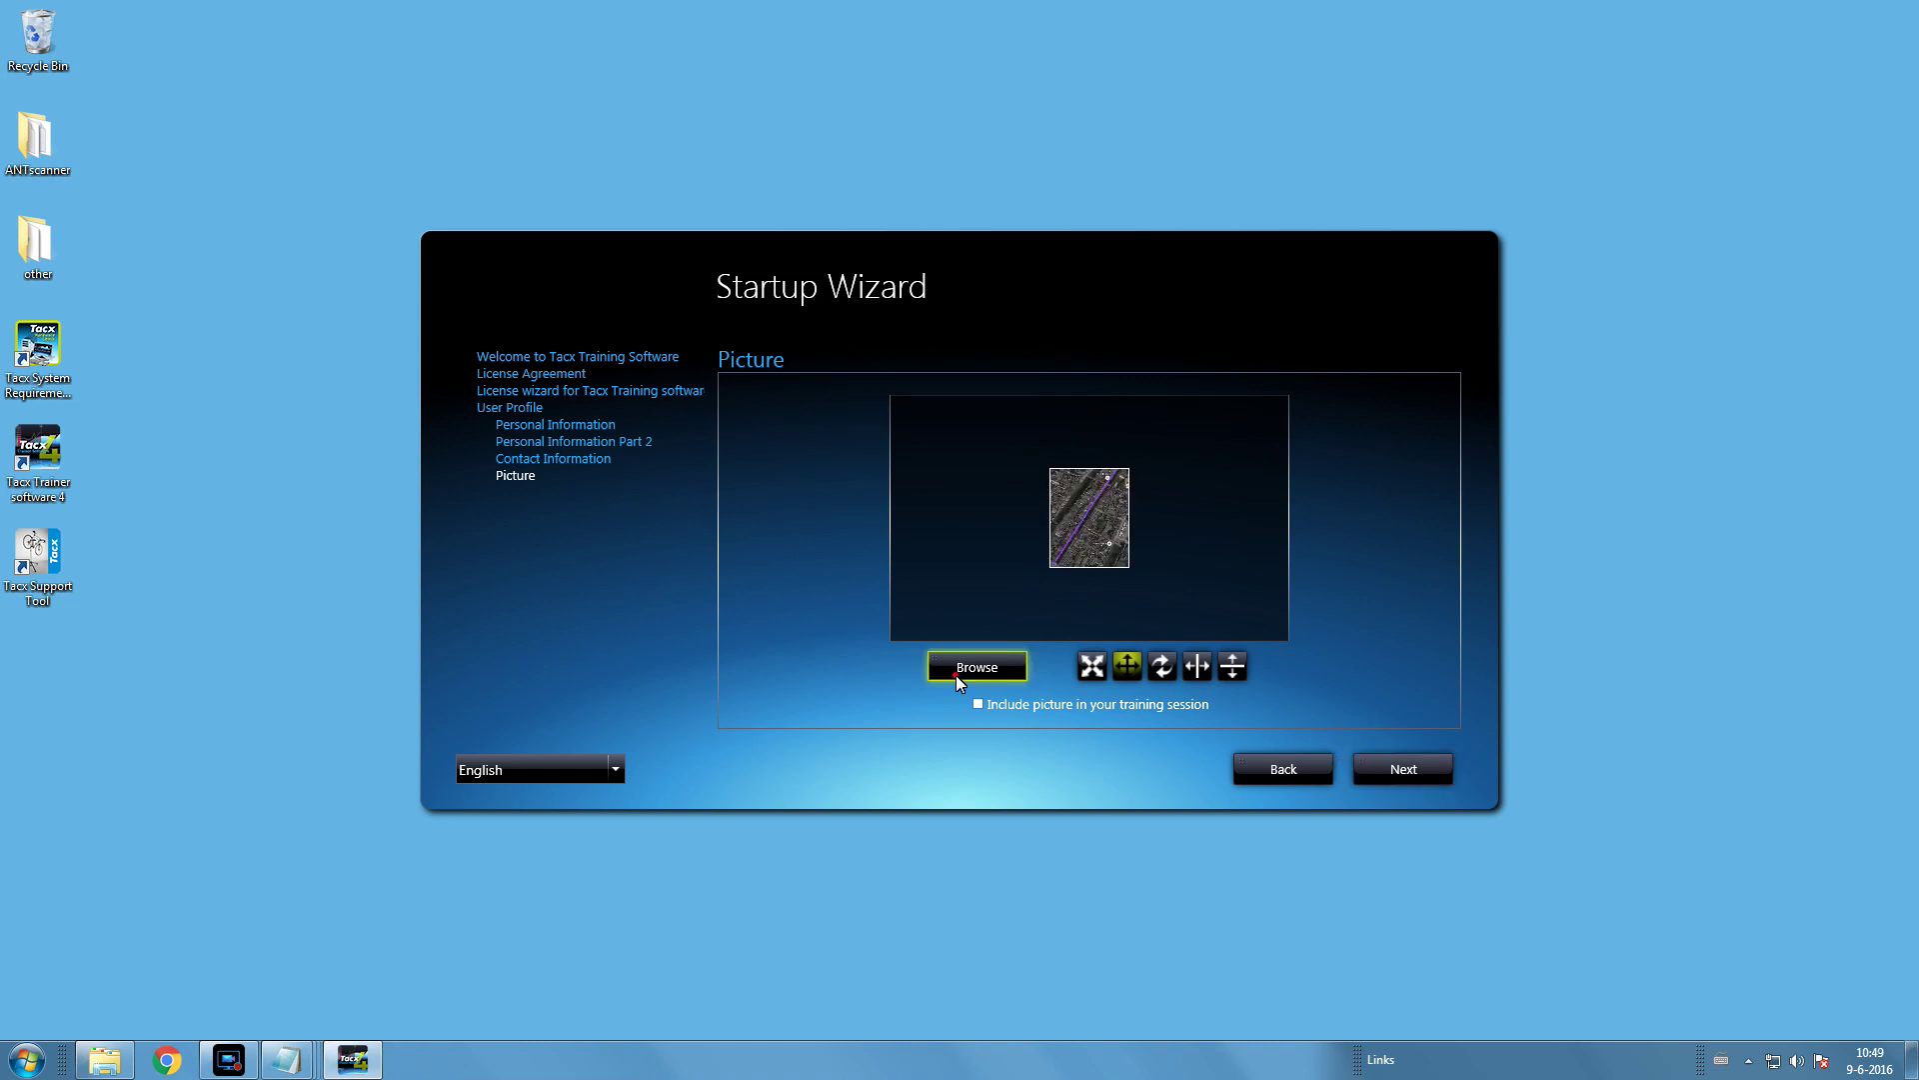
# - Load the Tacx wallpaper image as the profile picture
pyautogui.click(957, 673)
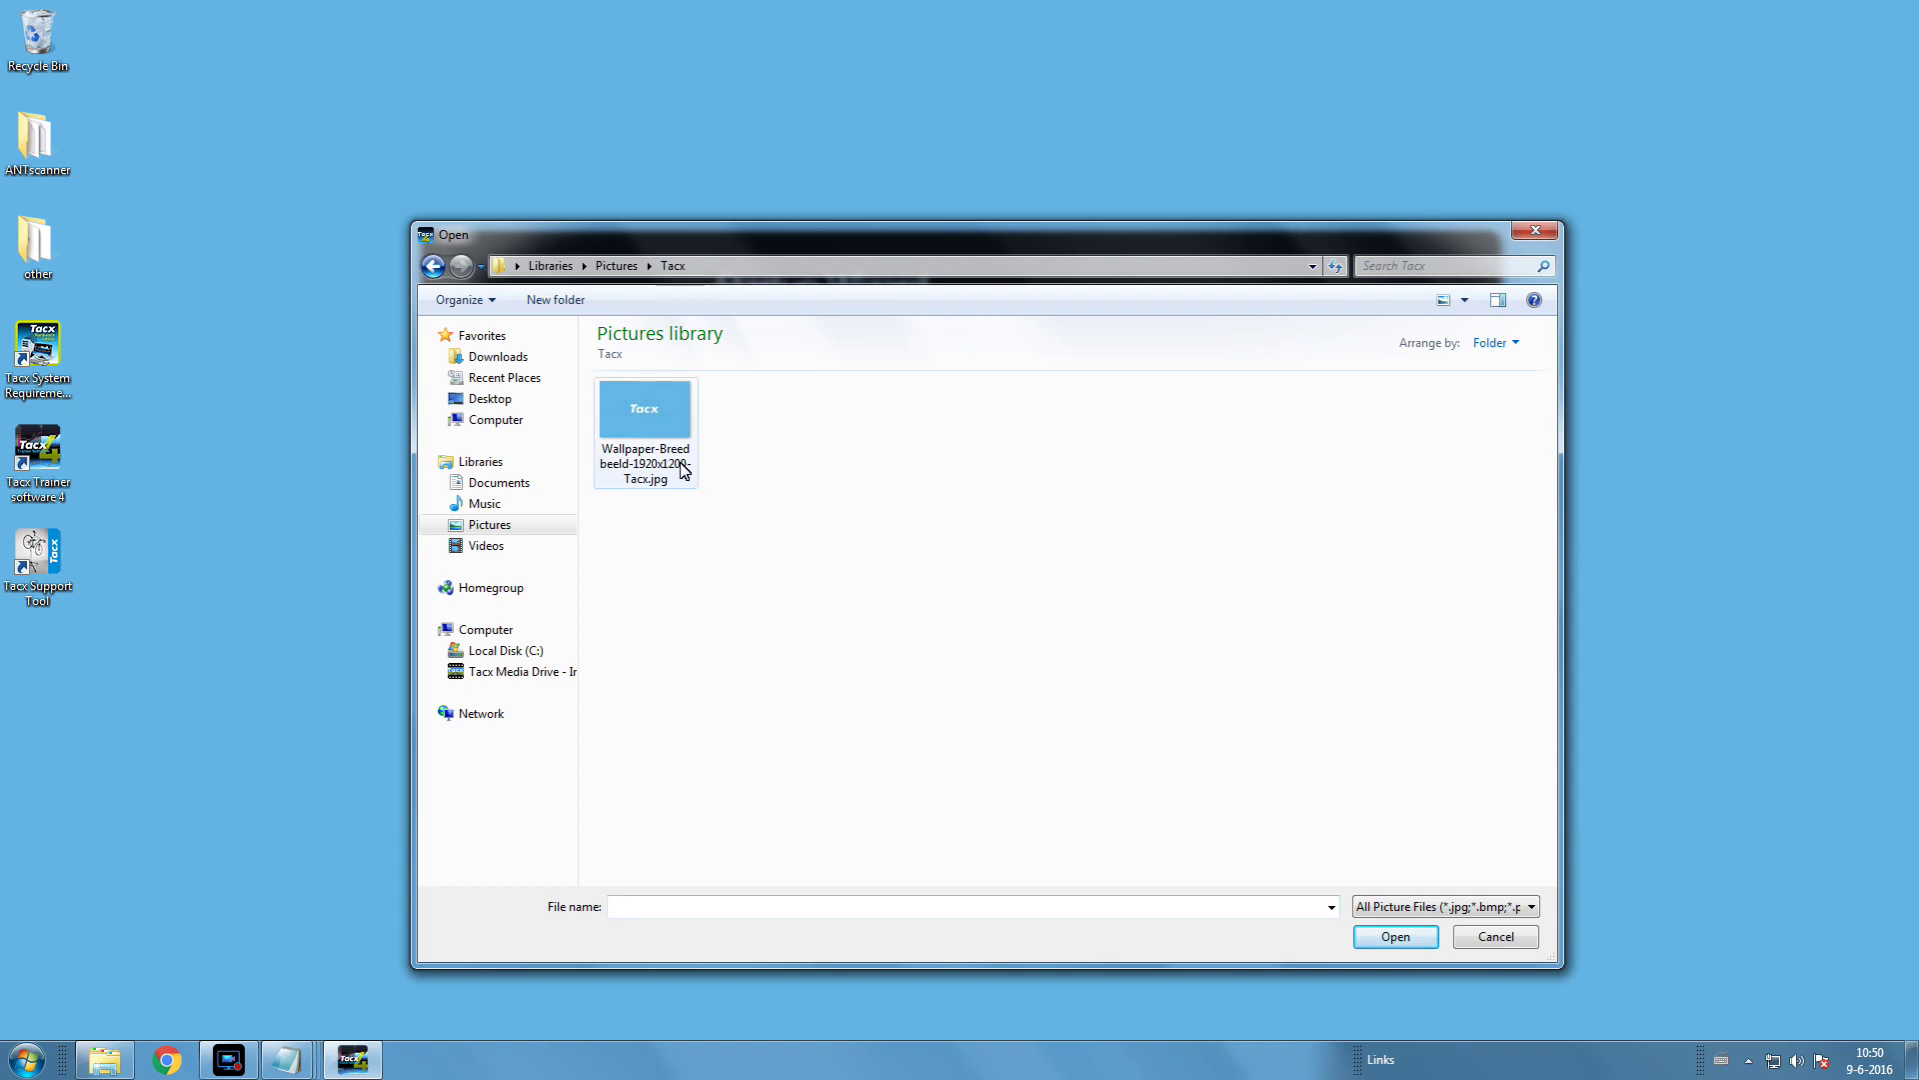
pyautogui.click(651, 418)
pyautogui.doubleClick(651, 418)
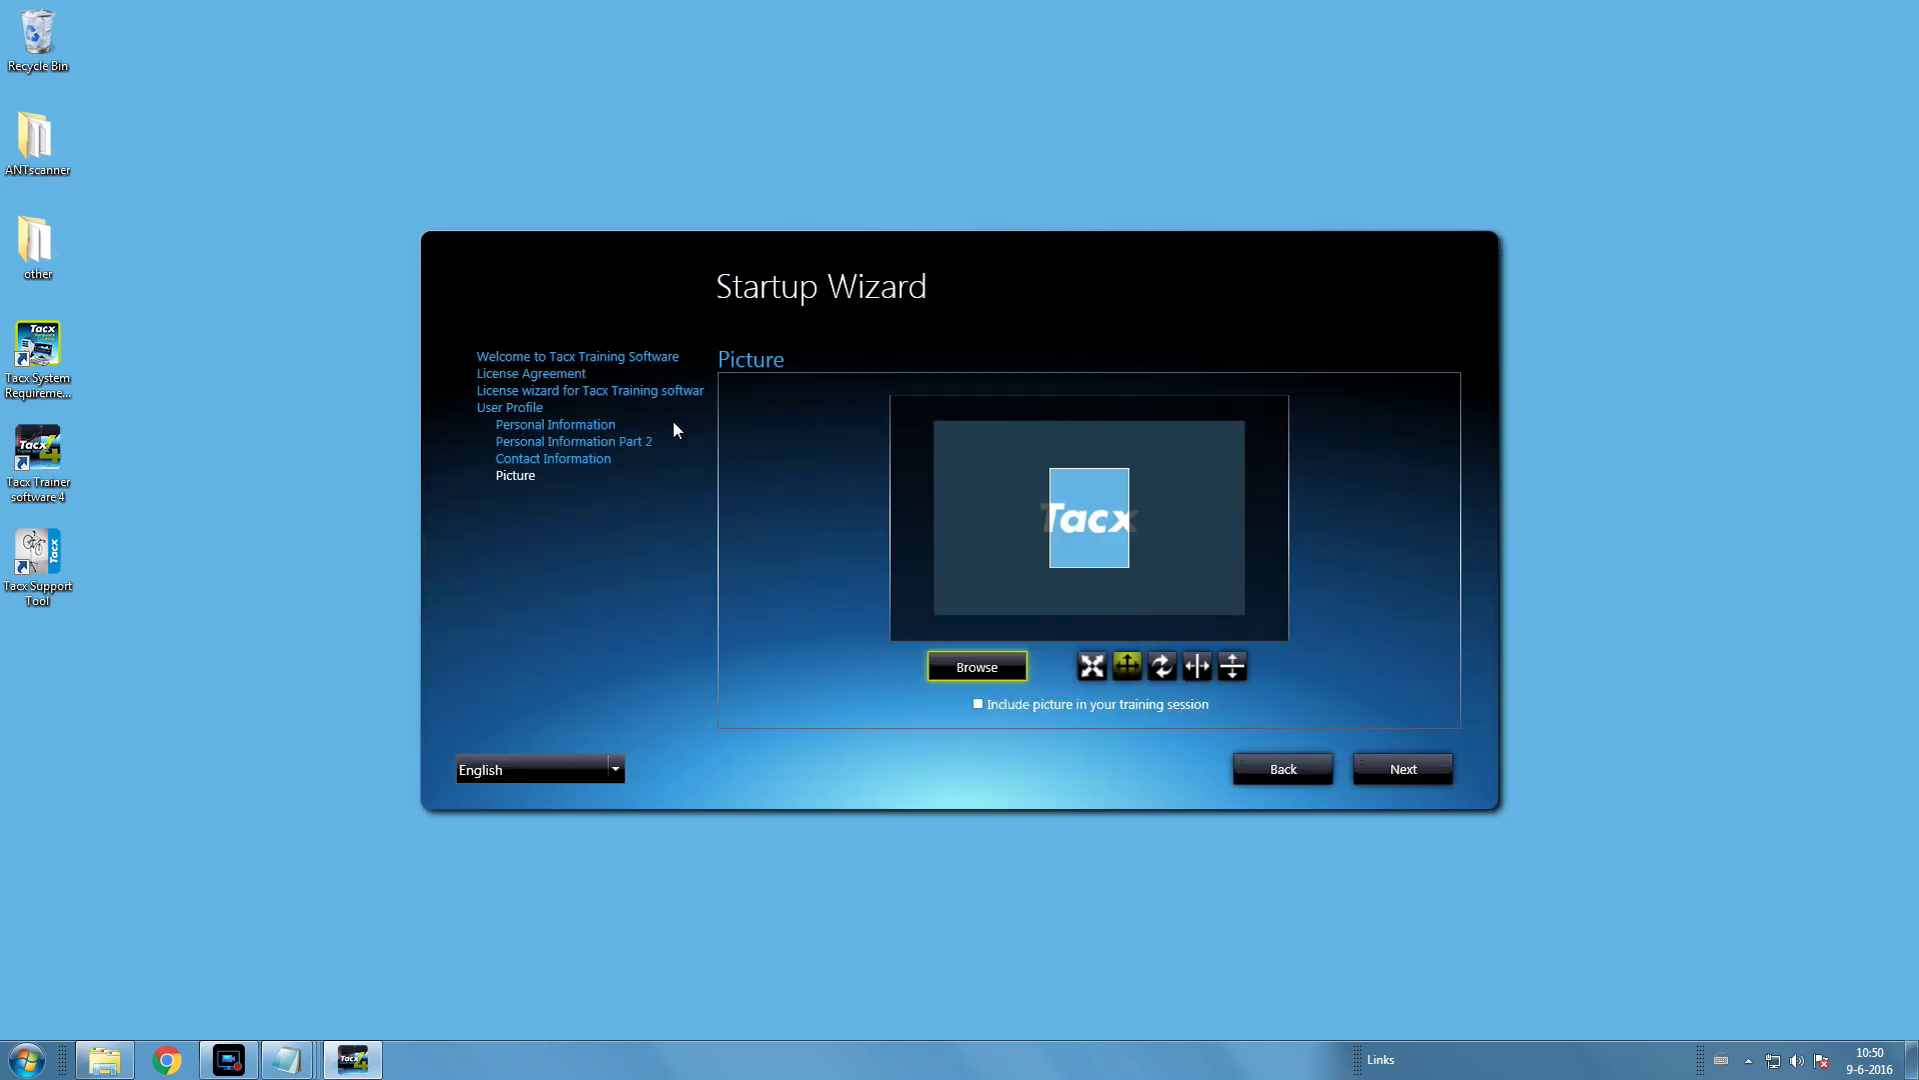
# - Shrink the picture around the Tacx logo, include it in training sessions, and finish the wizard
pyautogui.click(1093, 667)
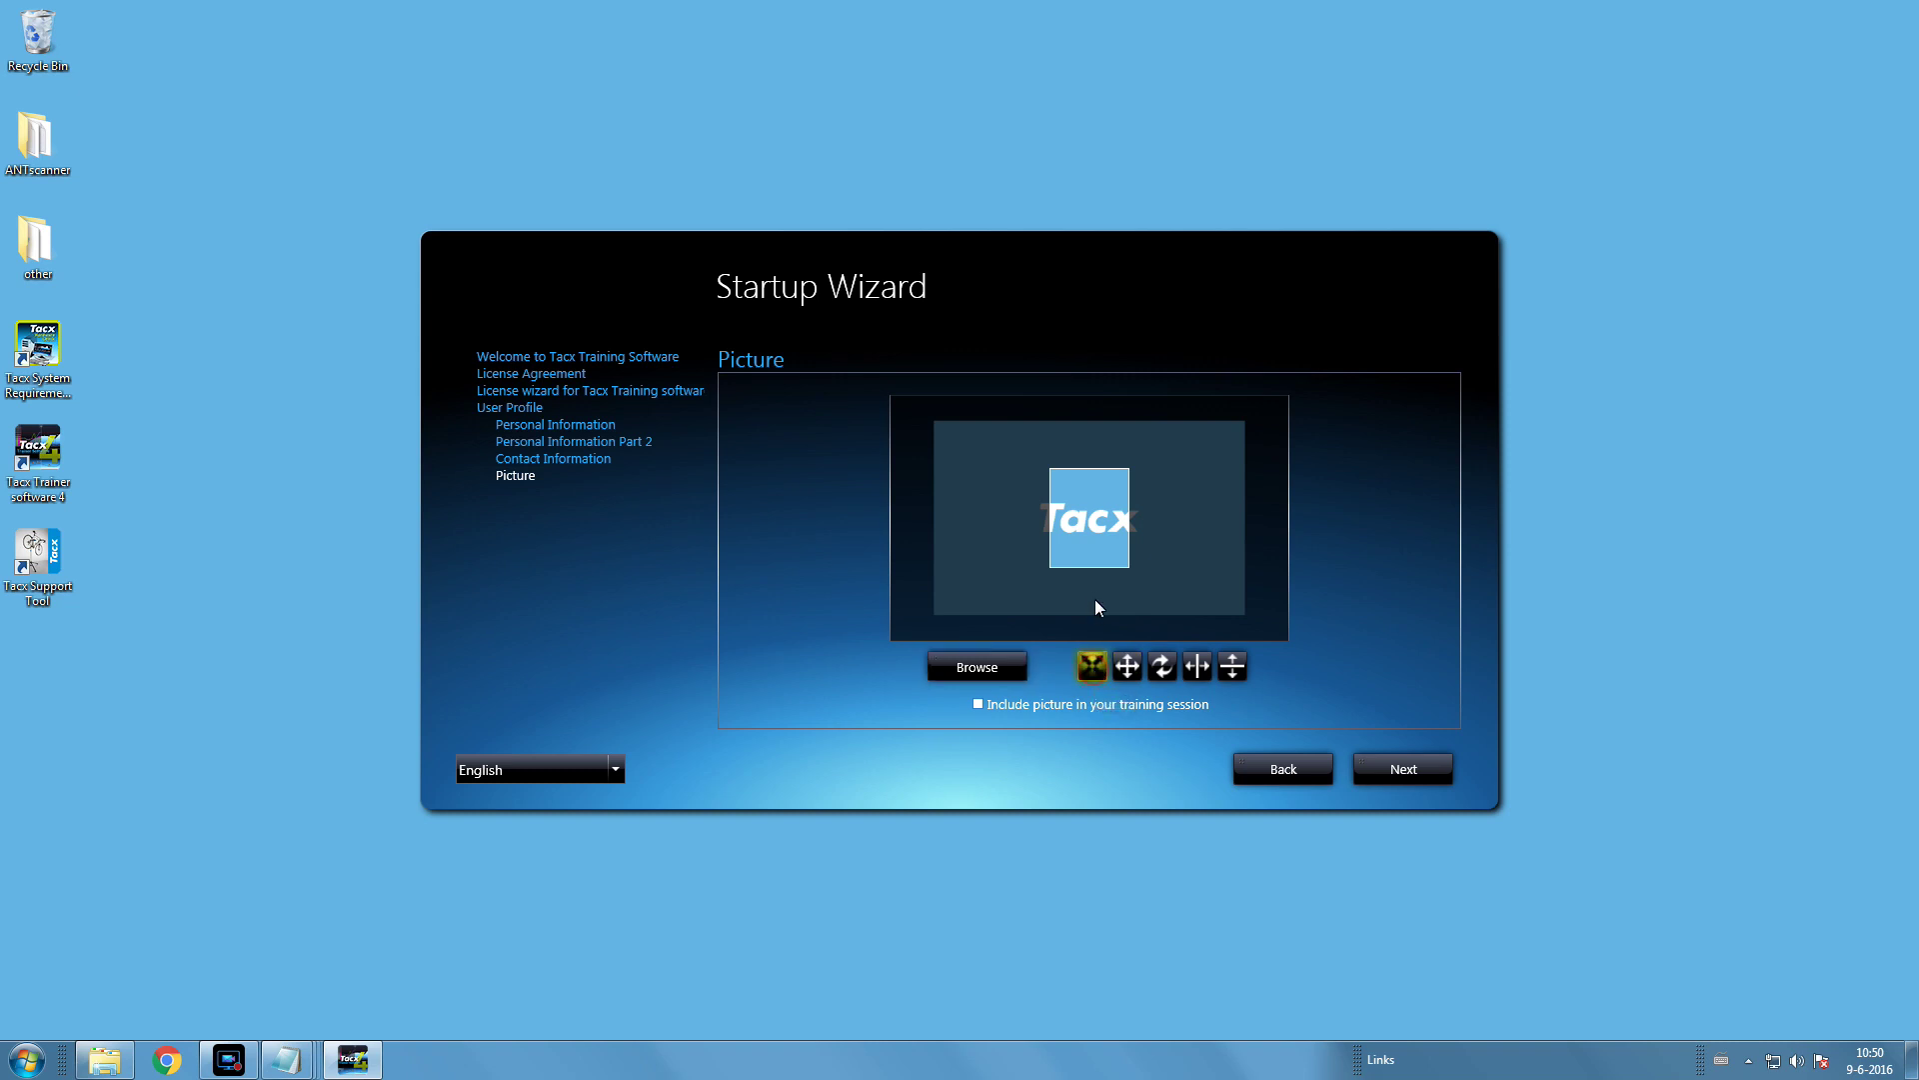
pyautogui.moveTo(1096, 500); pyautogui.dragTo(1098, 524)
pyautogui.click(1130, 667)
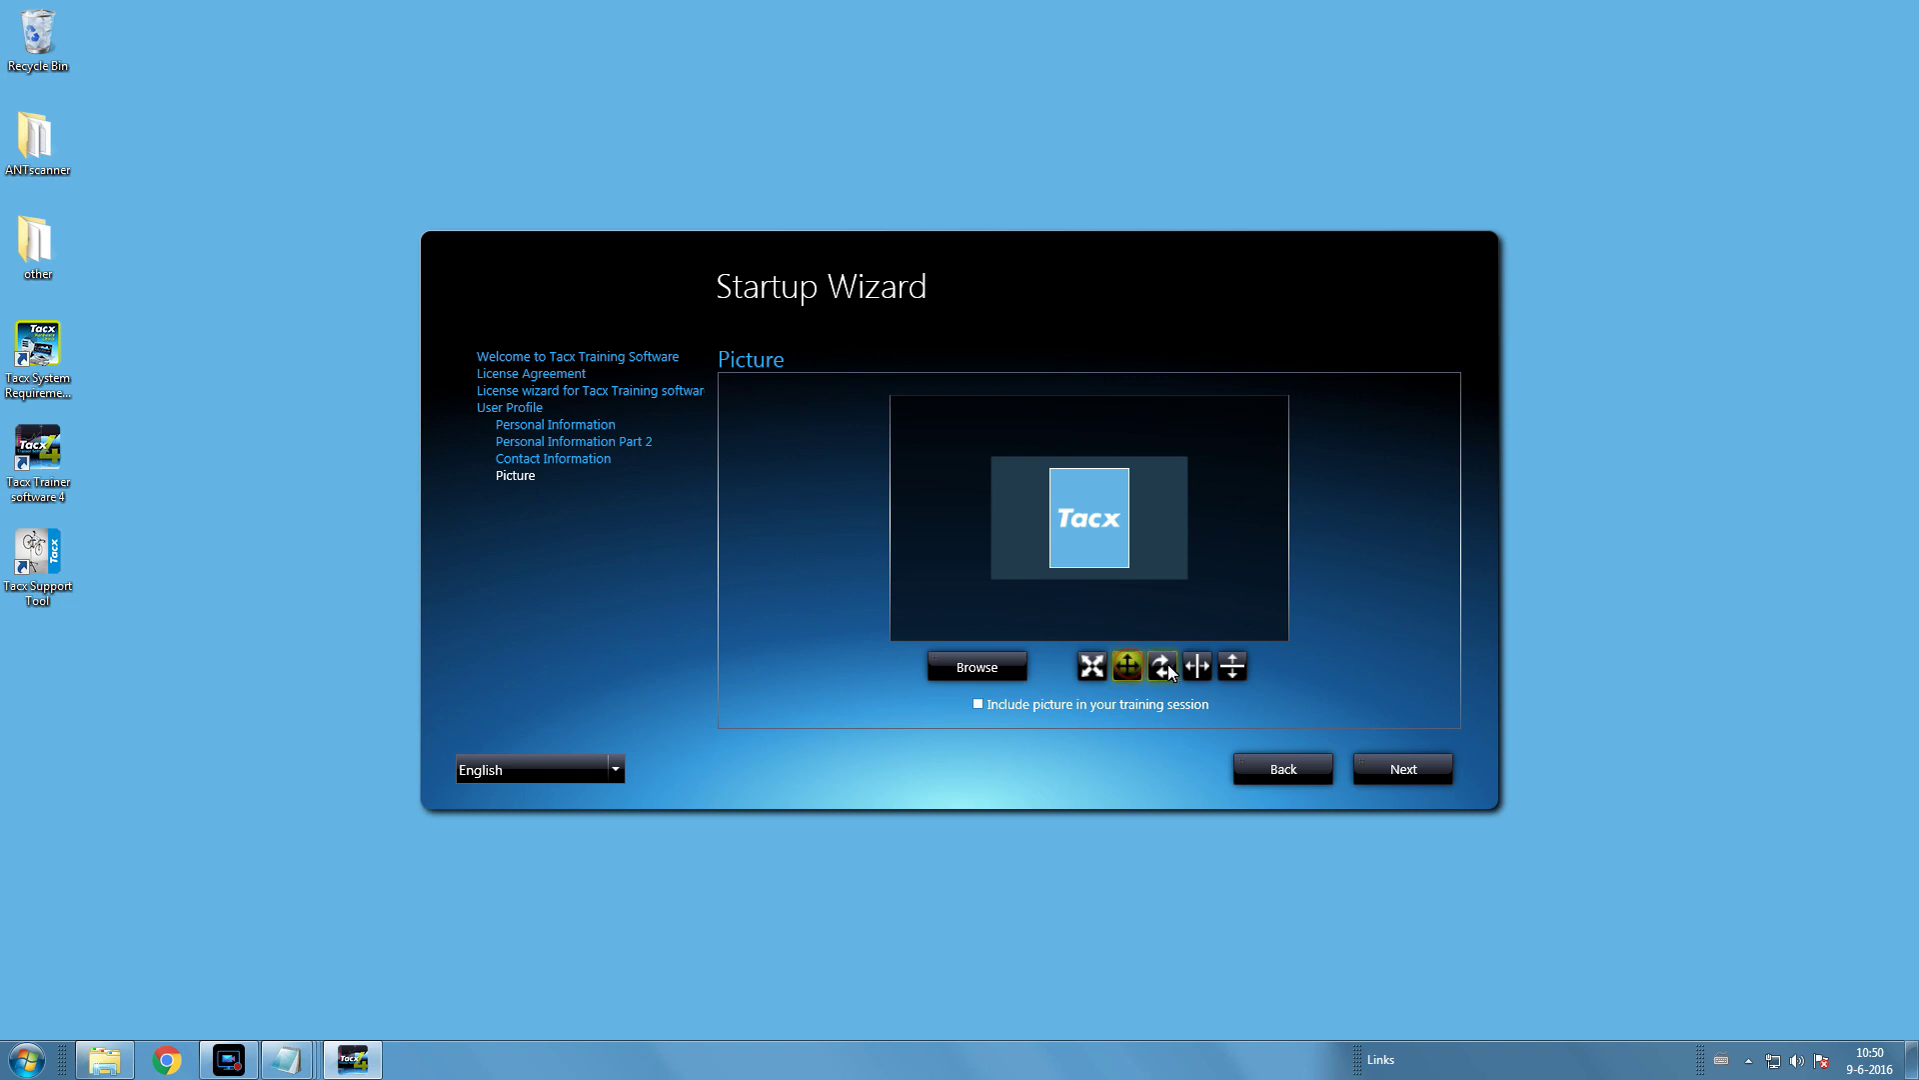
pyautogui.click(1168, 669)
pyautogui.click(982, 703)
pyautogui.click(1396, 770)
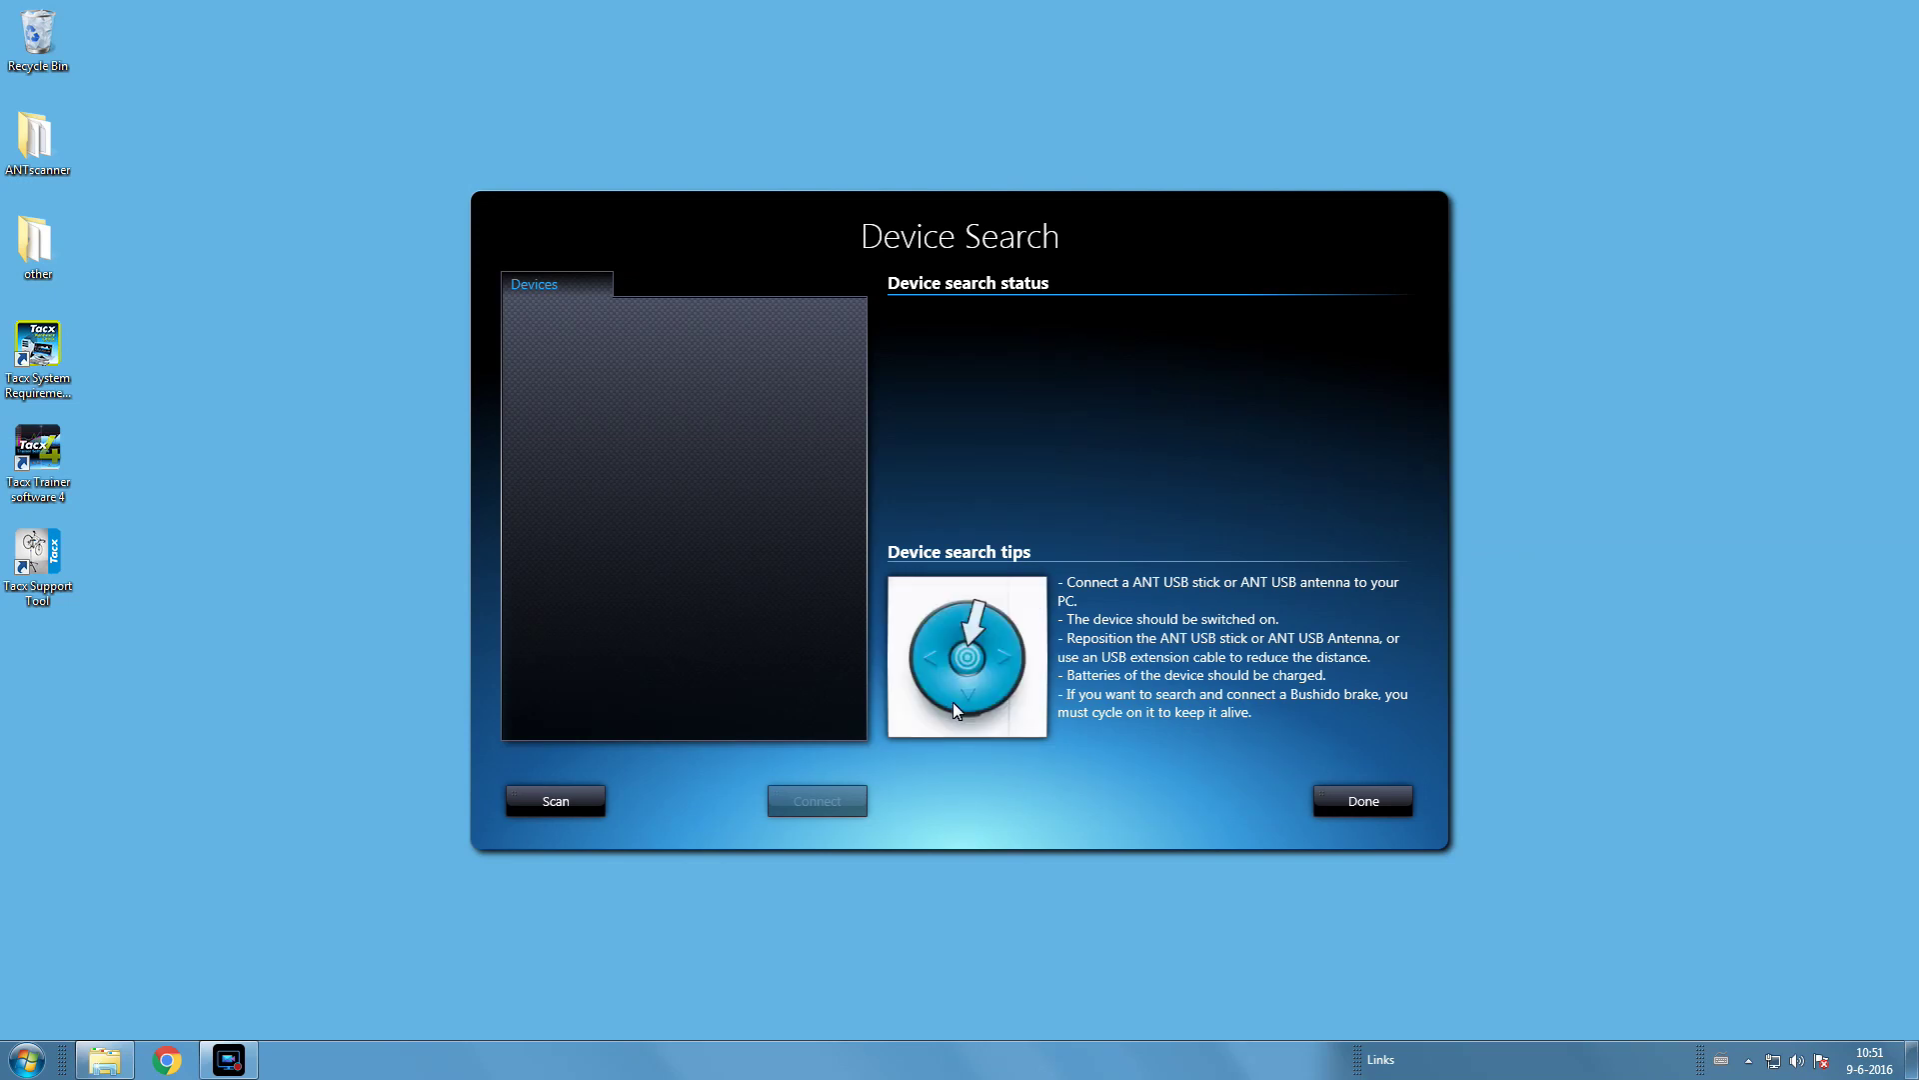
# - Scan for devices and connect the first FE-C Compatible Trainer (Neo) in the list
pyautogui.click(564, 805)
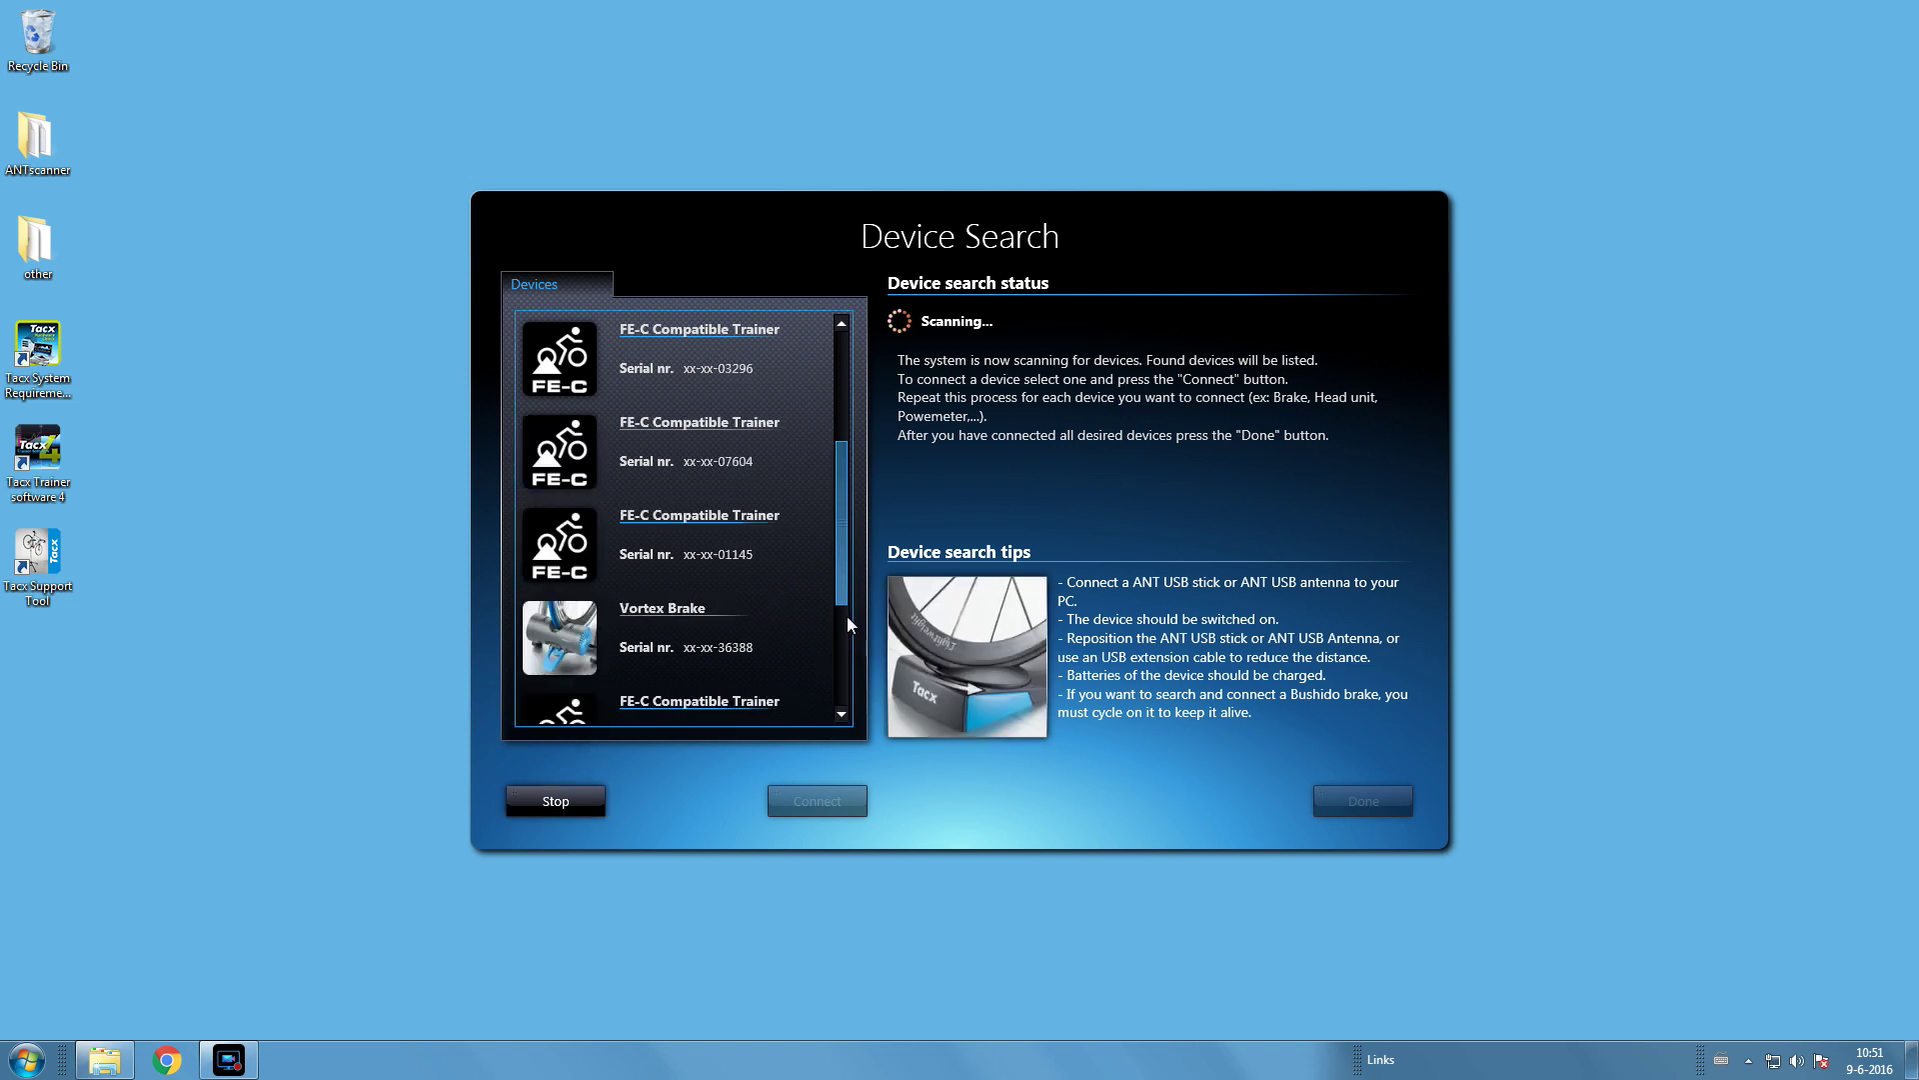
pyautogui.moveTo(848, 616); pyautogui.dragTo(845, 550)
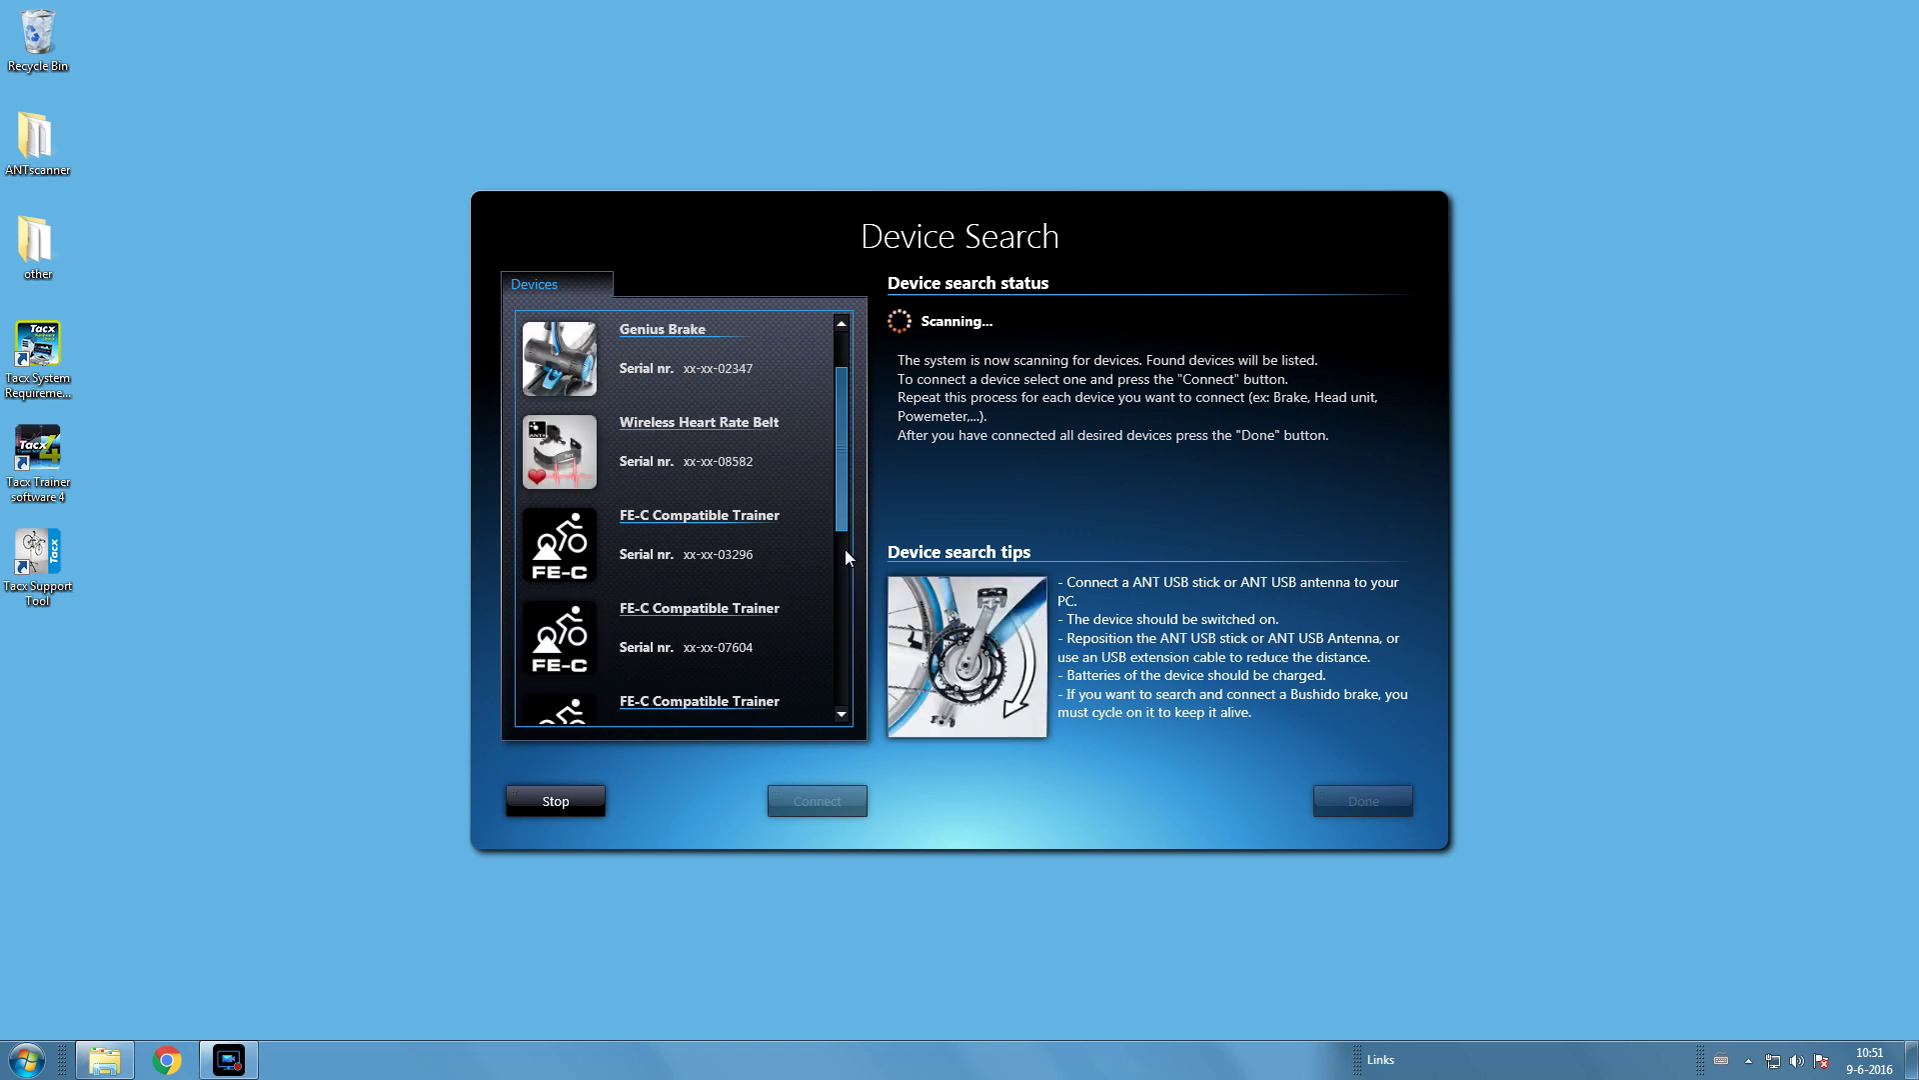
pyautogui.click(722, 545)
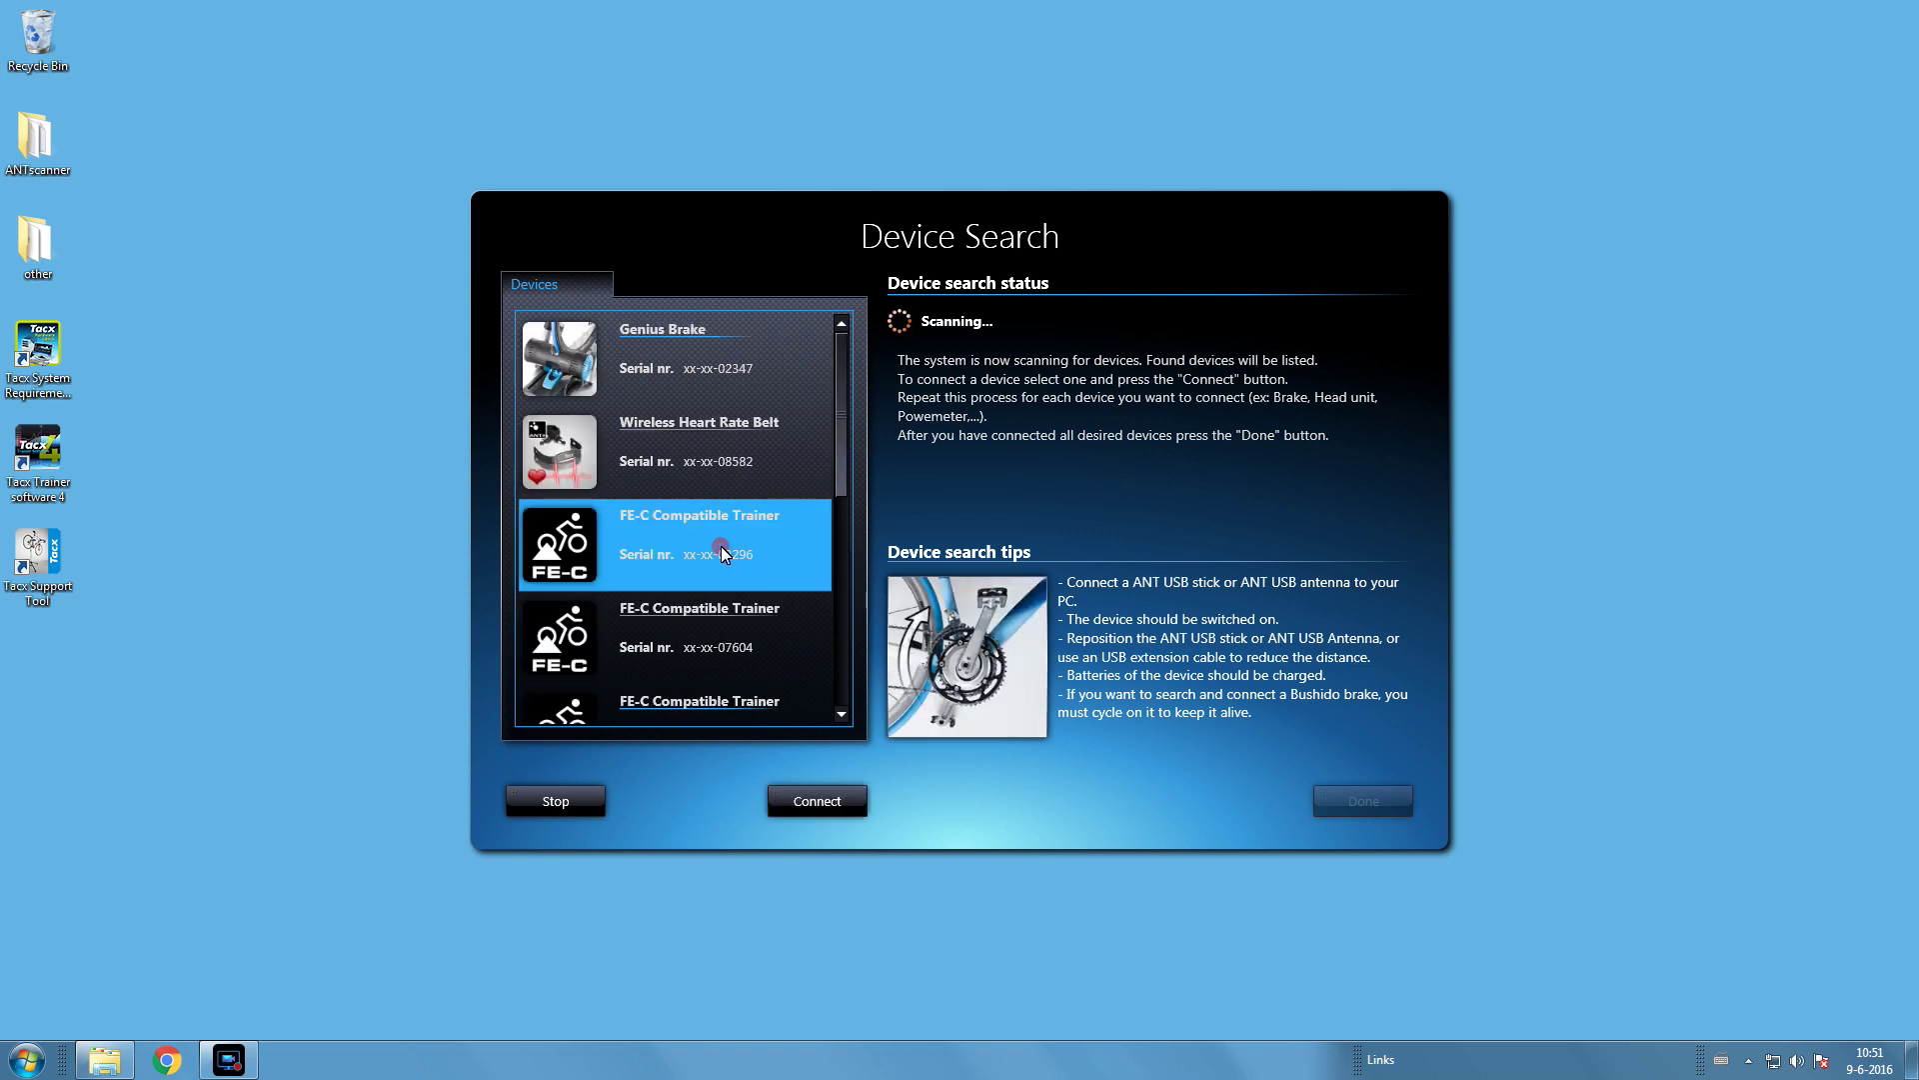
pyautogui.click(818, 800)
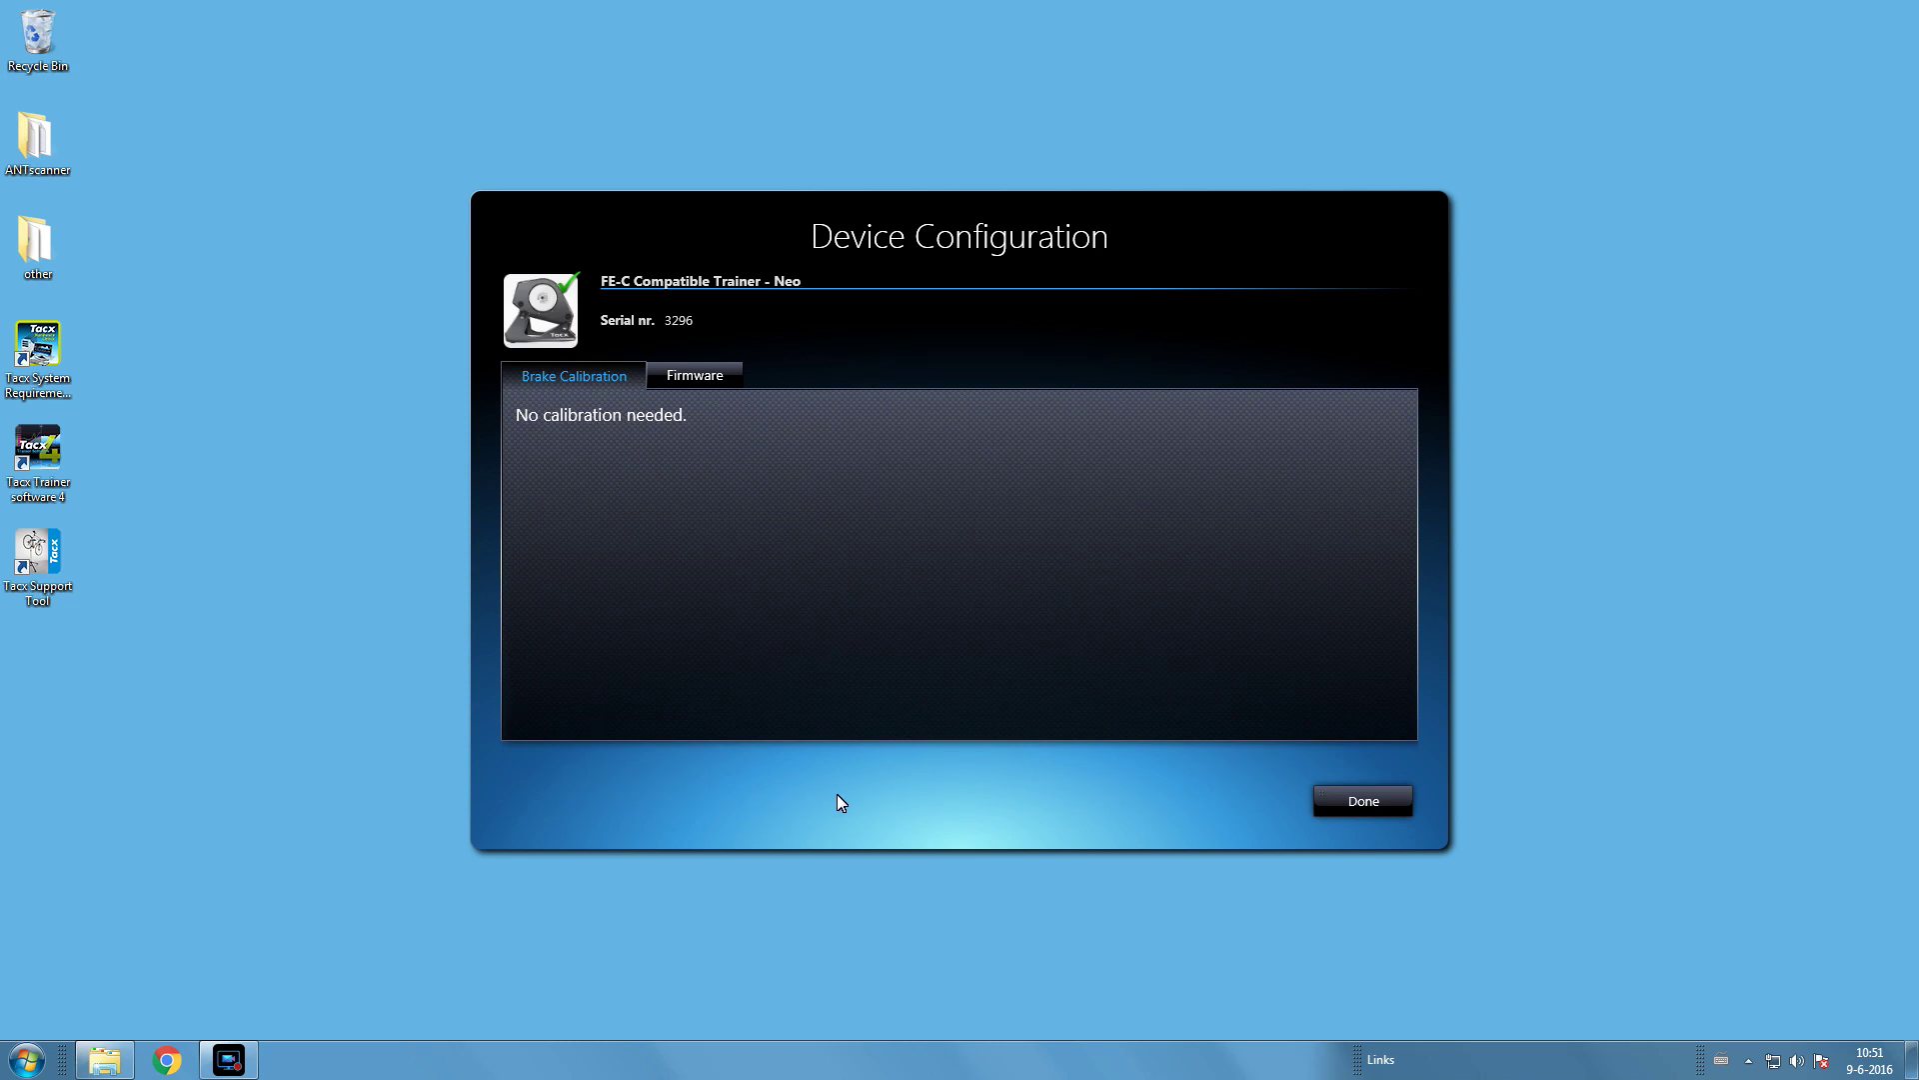
# - Close the Neo configuration with Done and browse the Devices list, selecting Combined Cadence Sensor, then Power Meter
pyautogui.click(1361, 805)
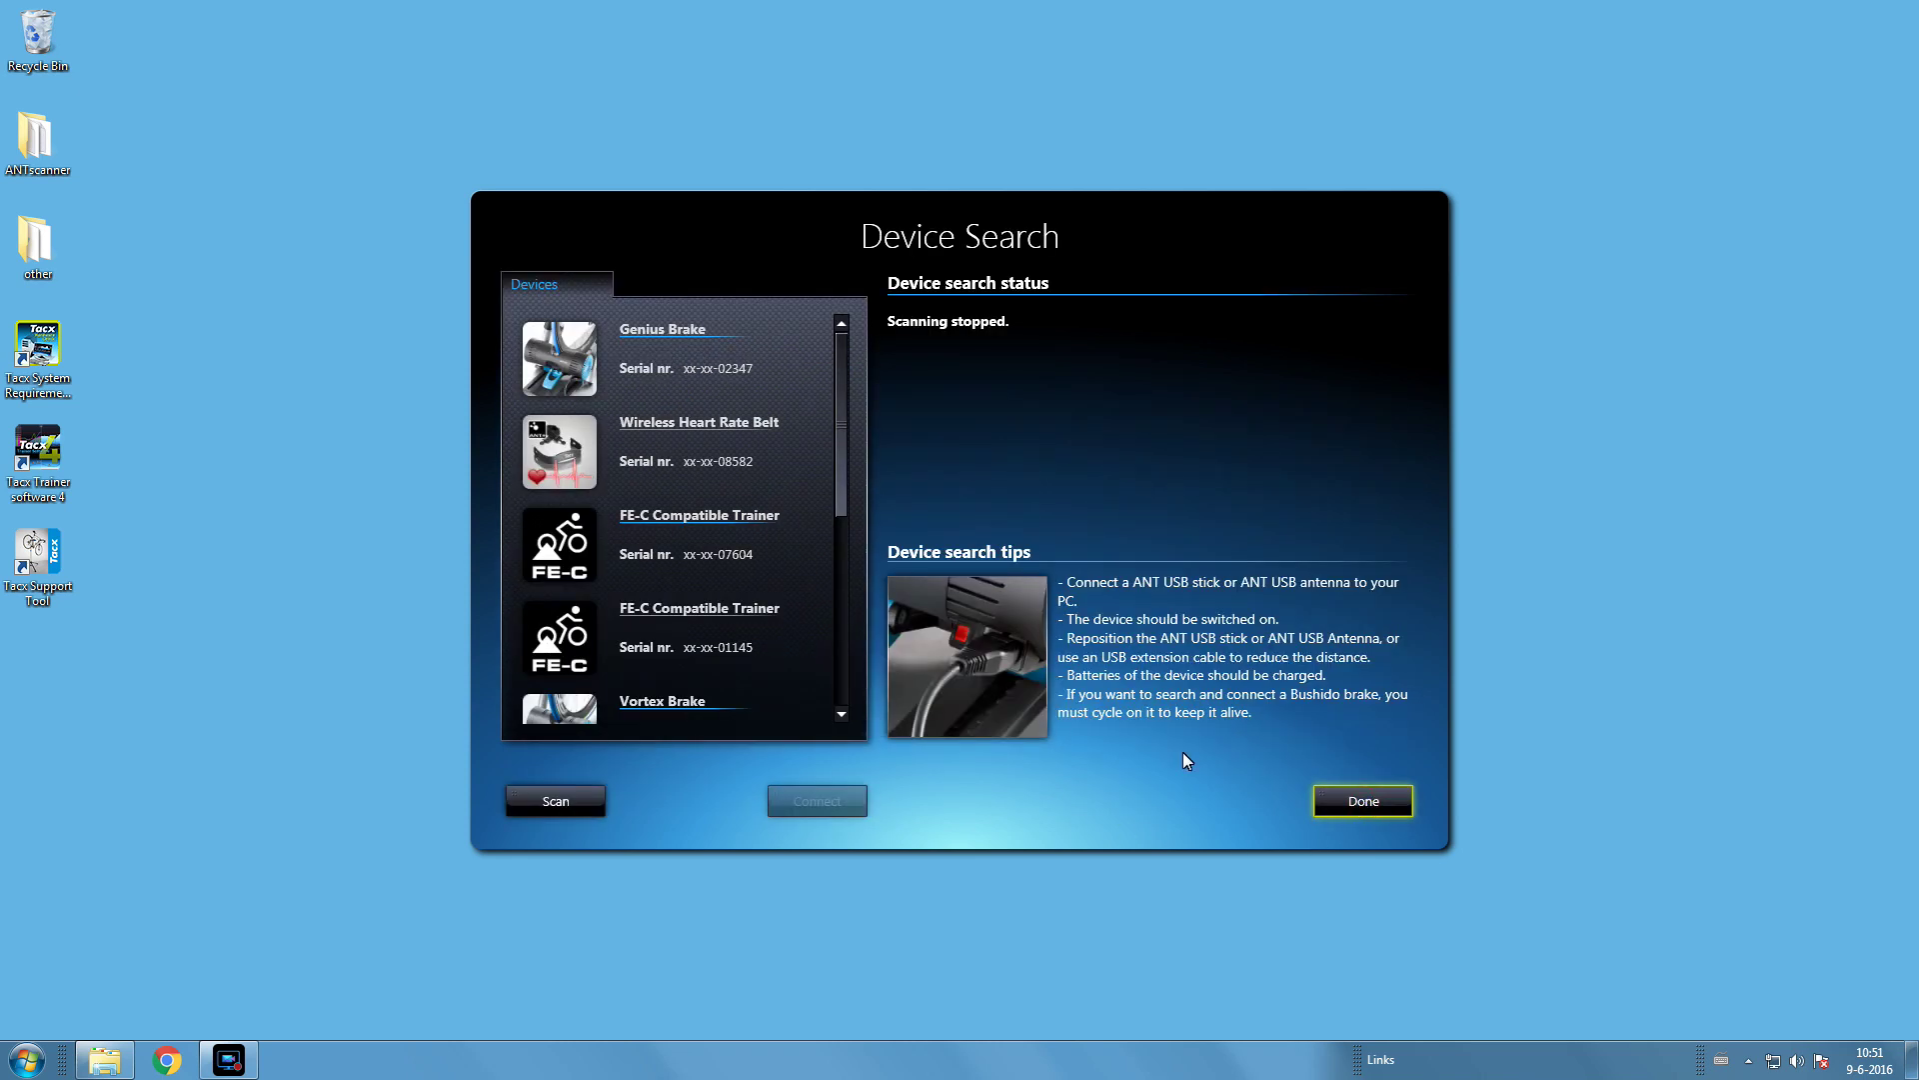
pyautogui.click(834, 400)
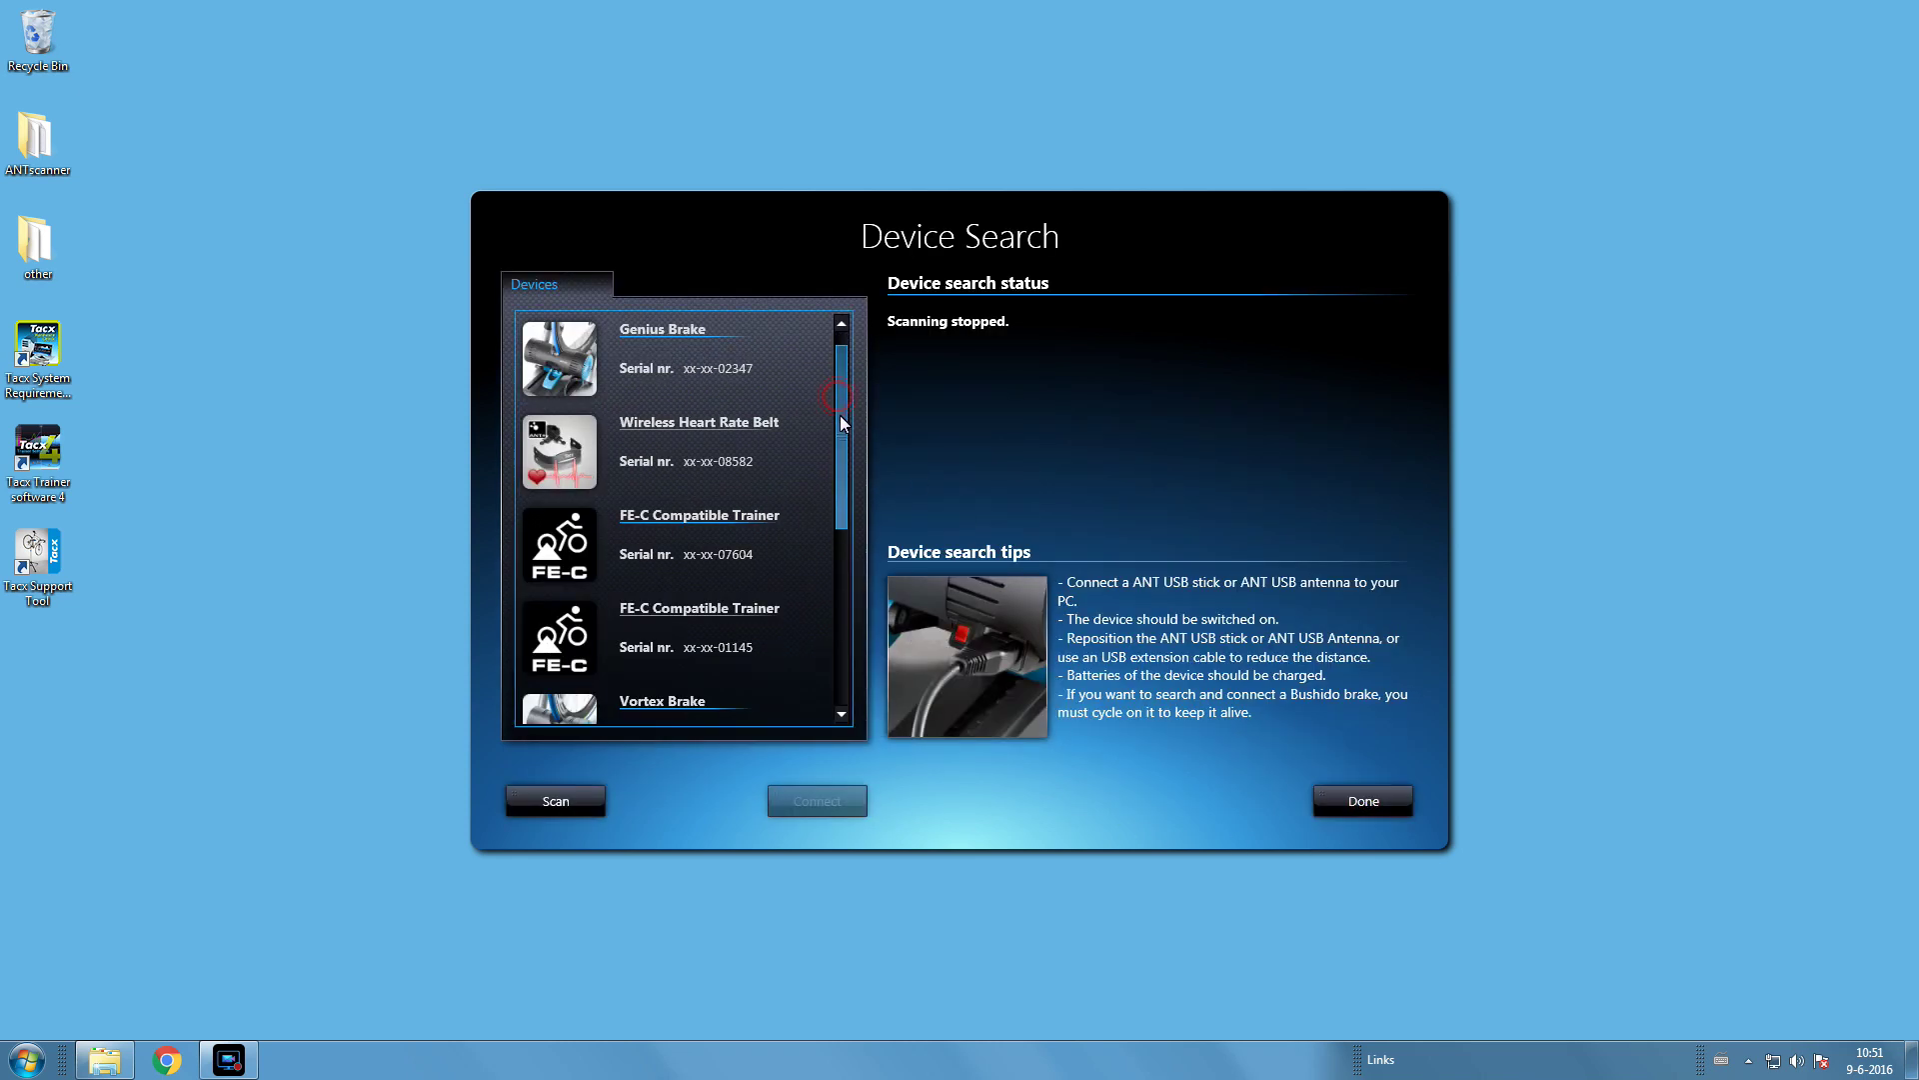
pyautogui.moveTo(839, 416); pyautogui.dragTo(840, 645)
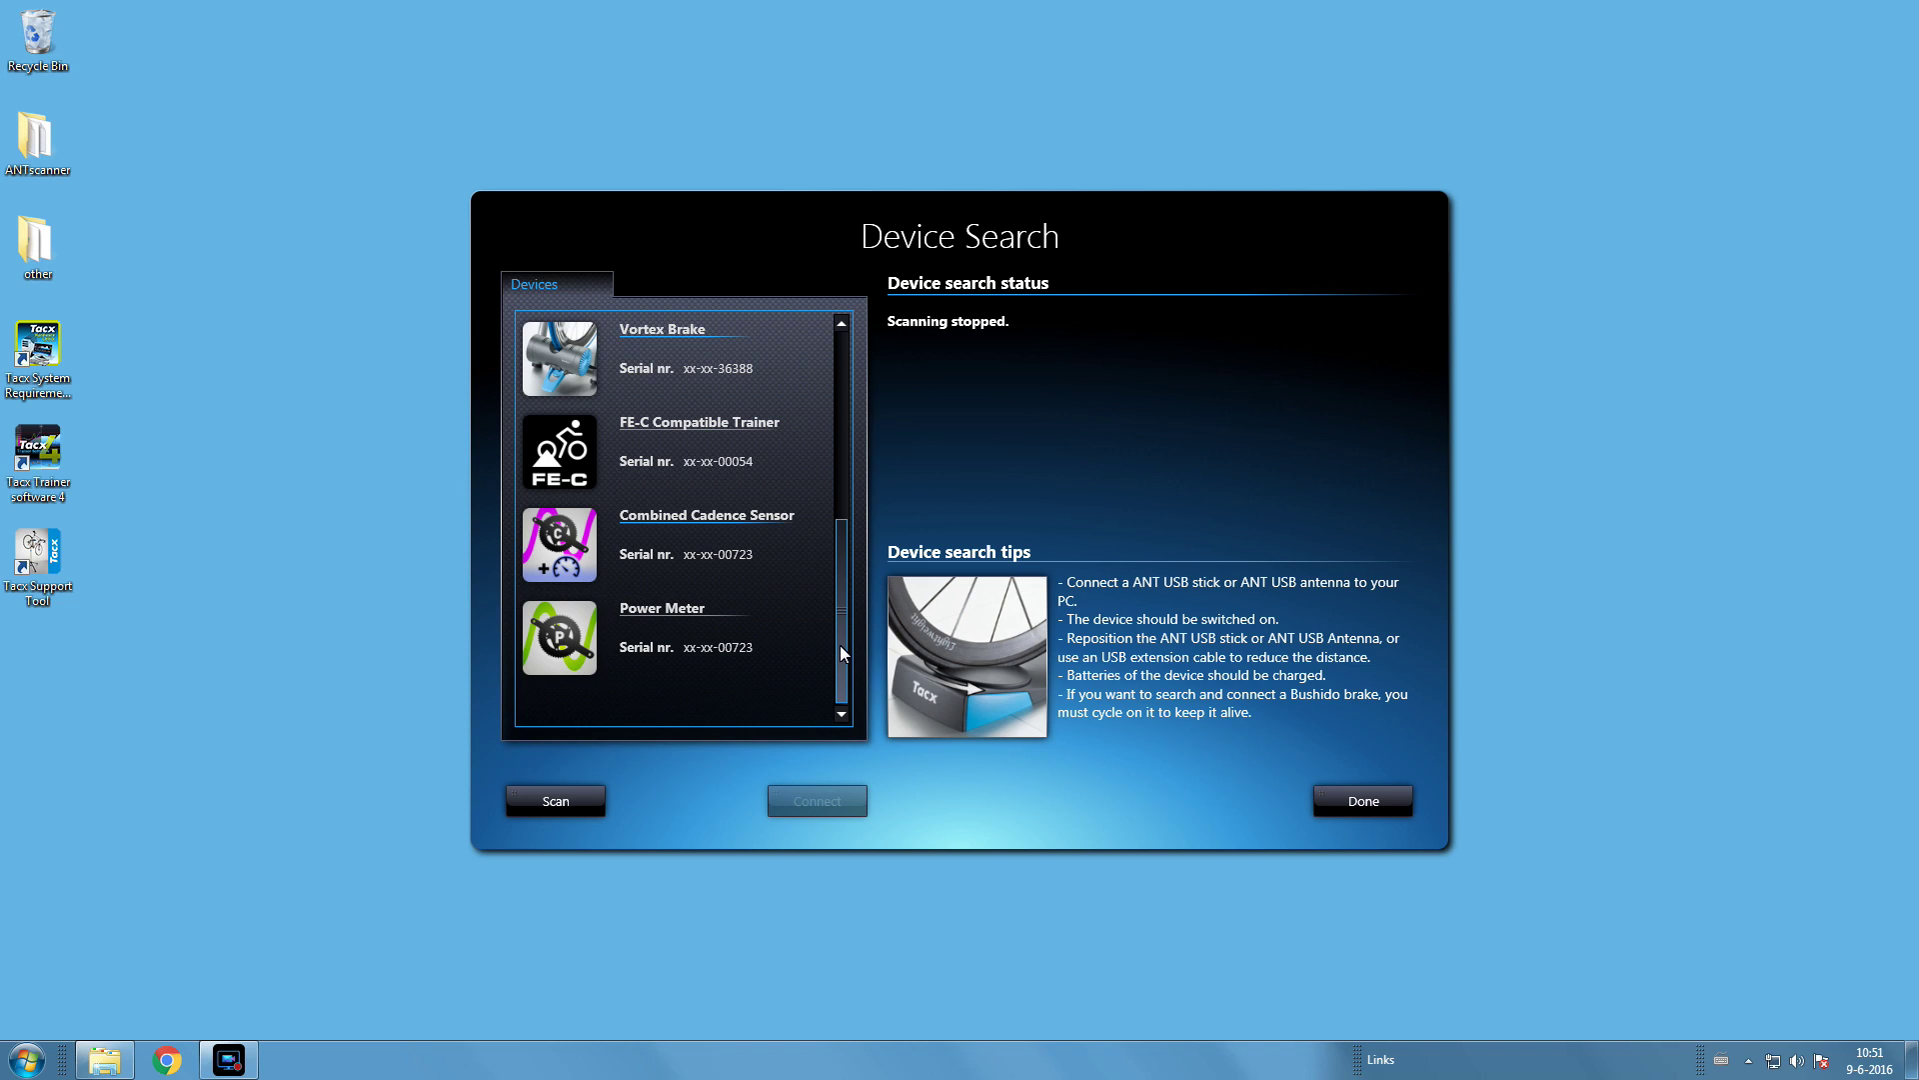
pyautogui.scroll(1, 840, 645)
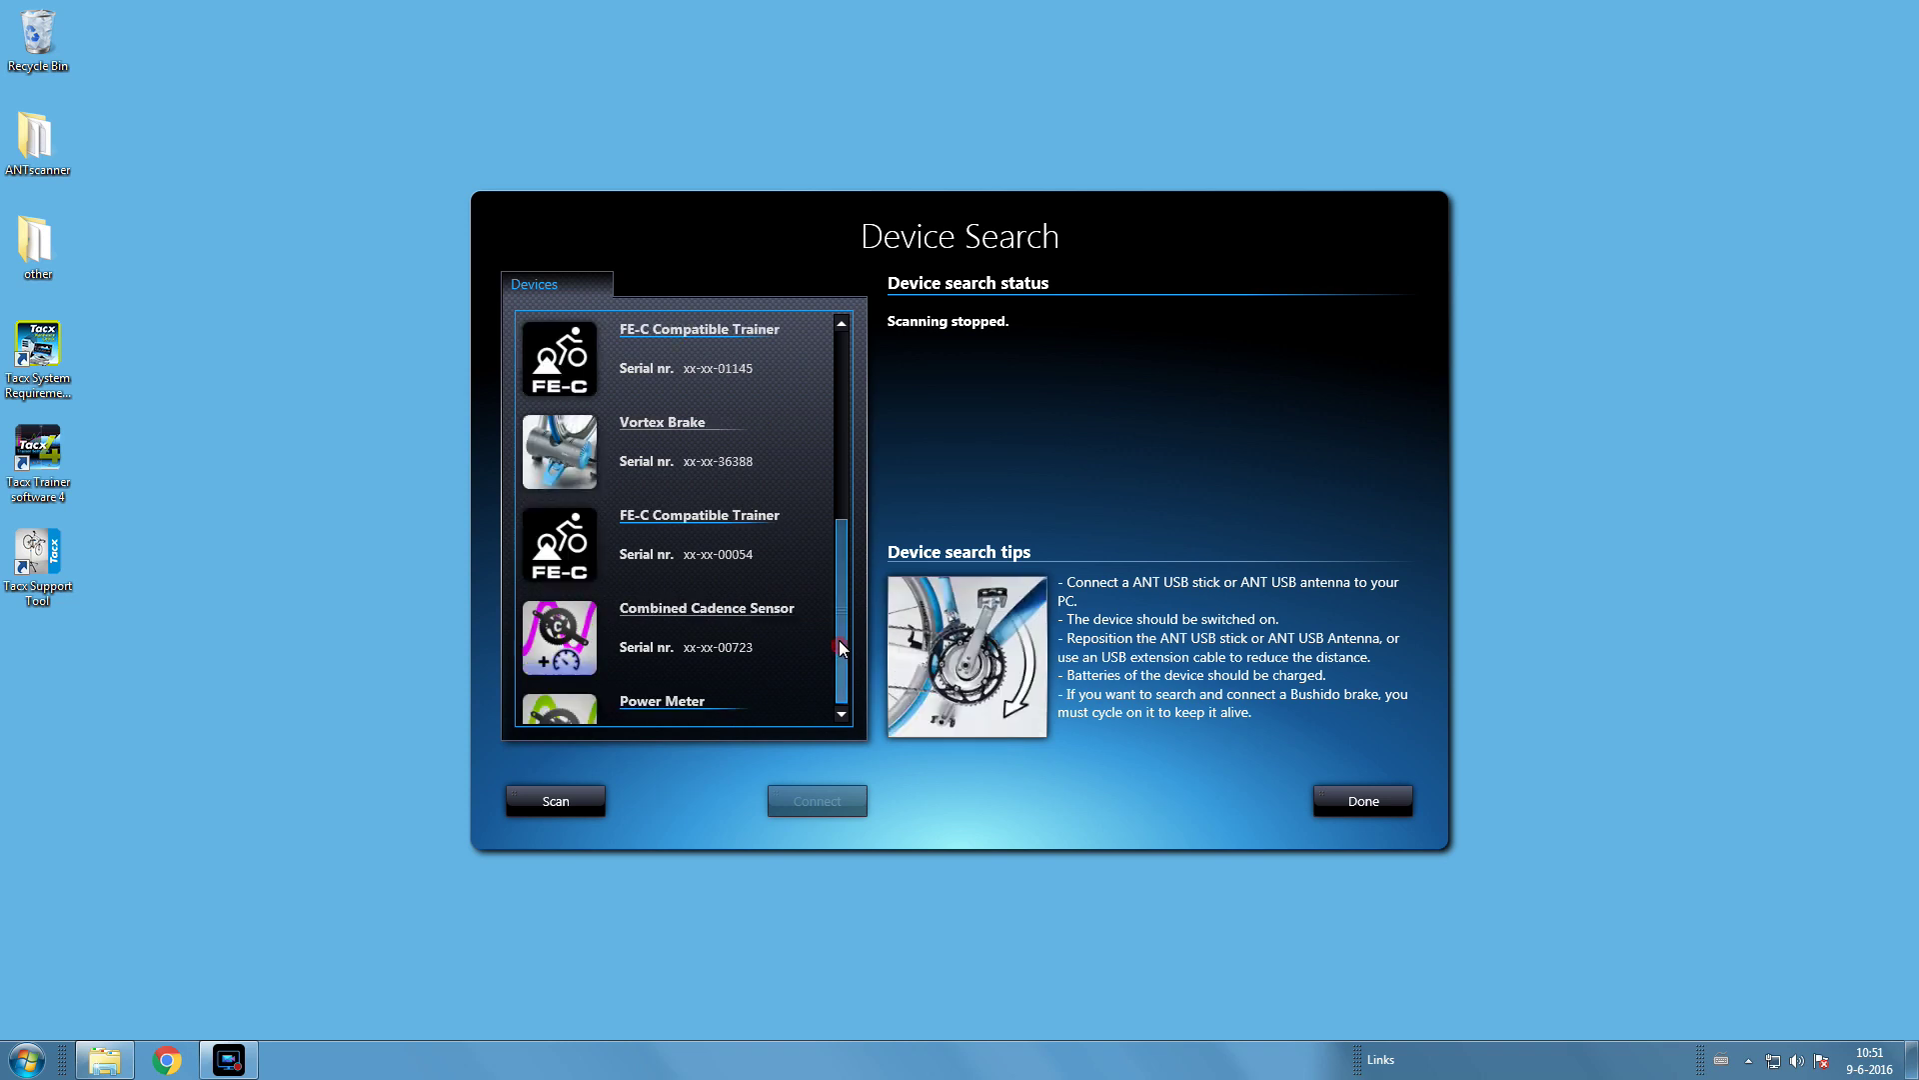
pyautogui.scroll(-1, 839, 645)
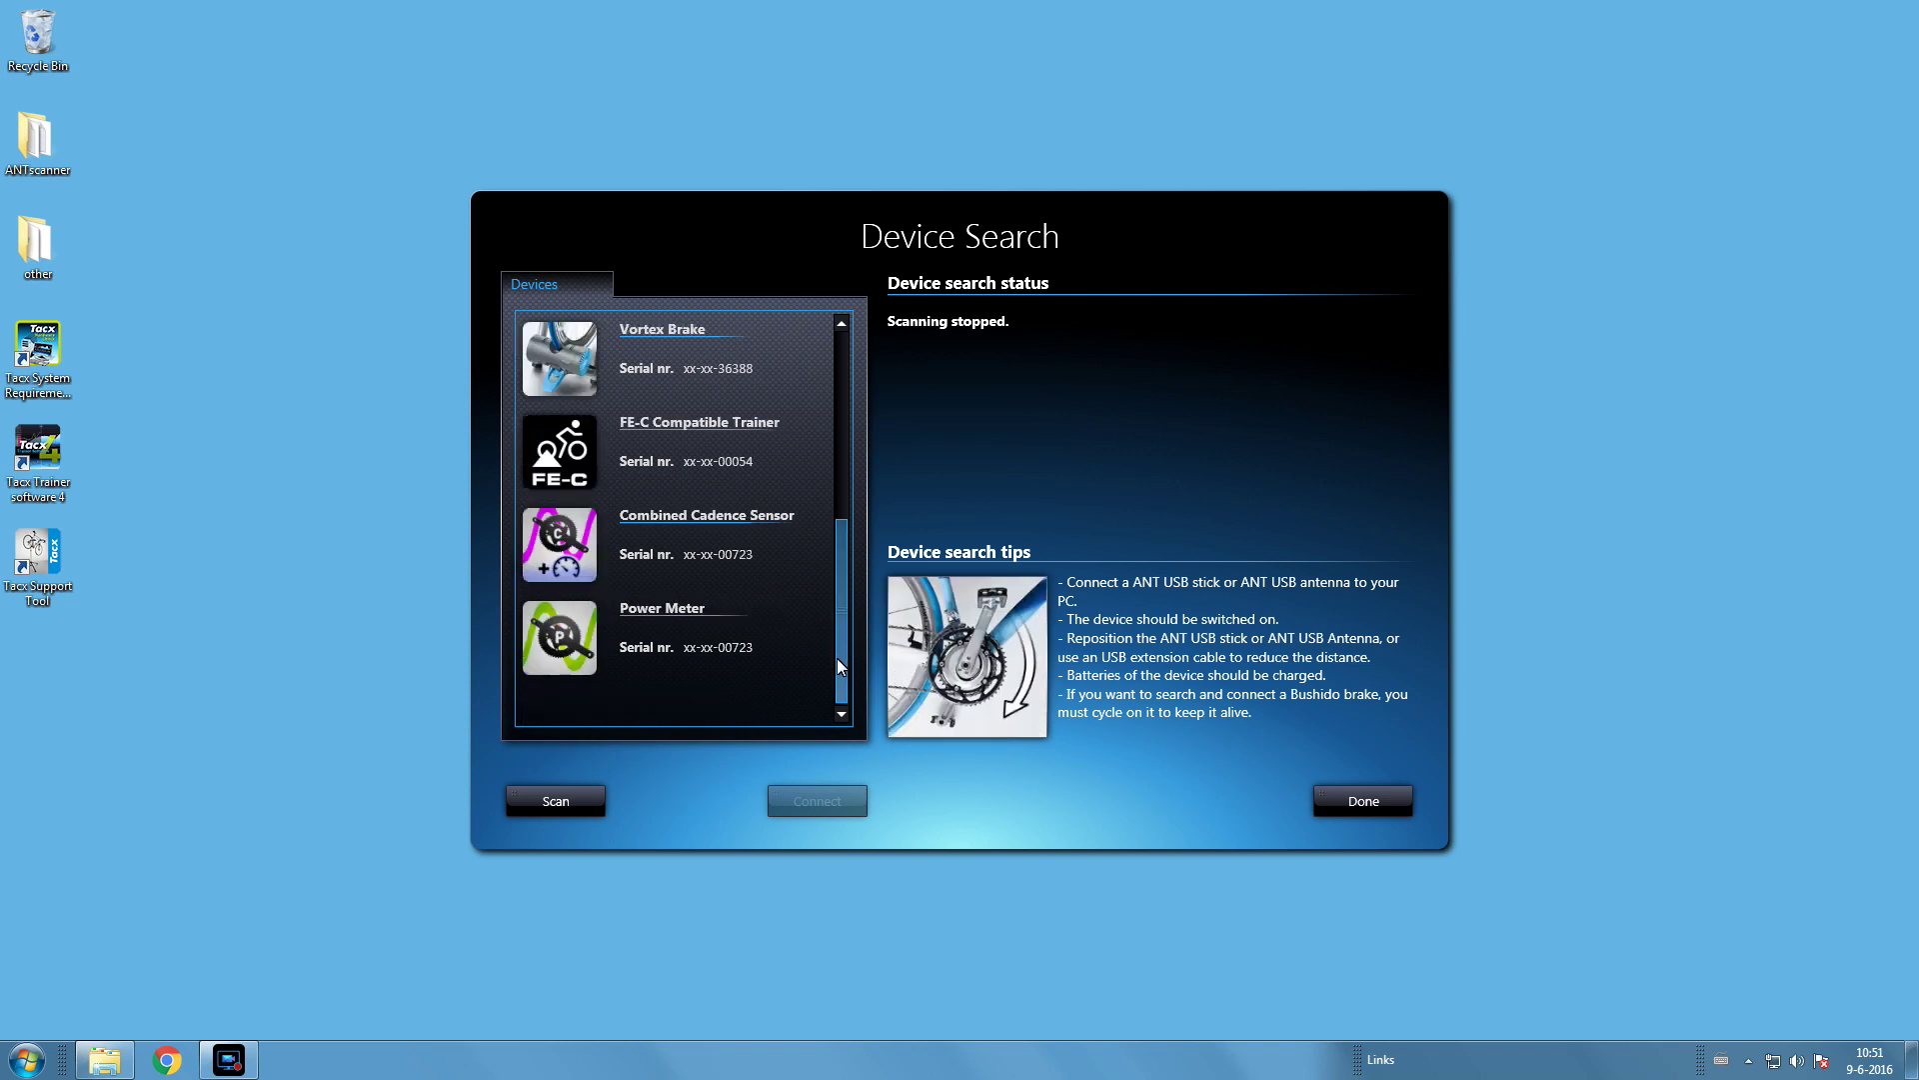
pyautogui.click(760, 550)
pyautogui.click(759, 648)
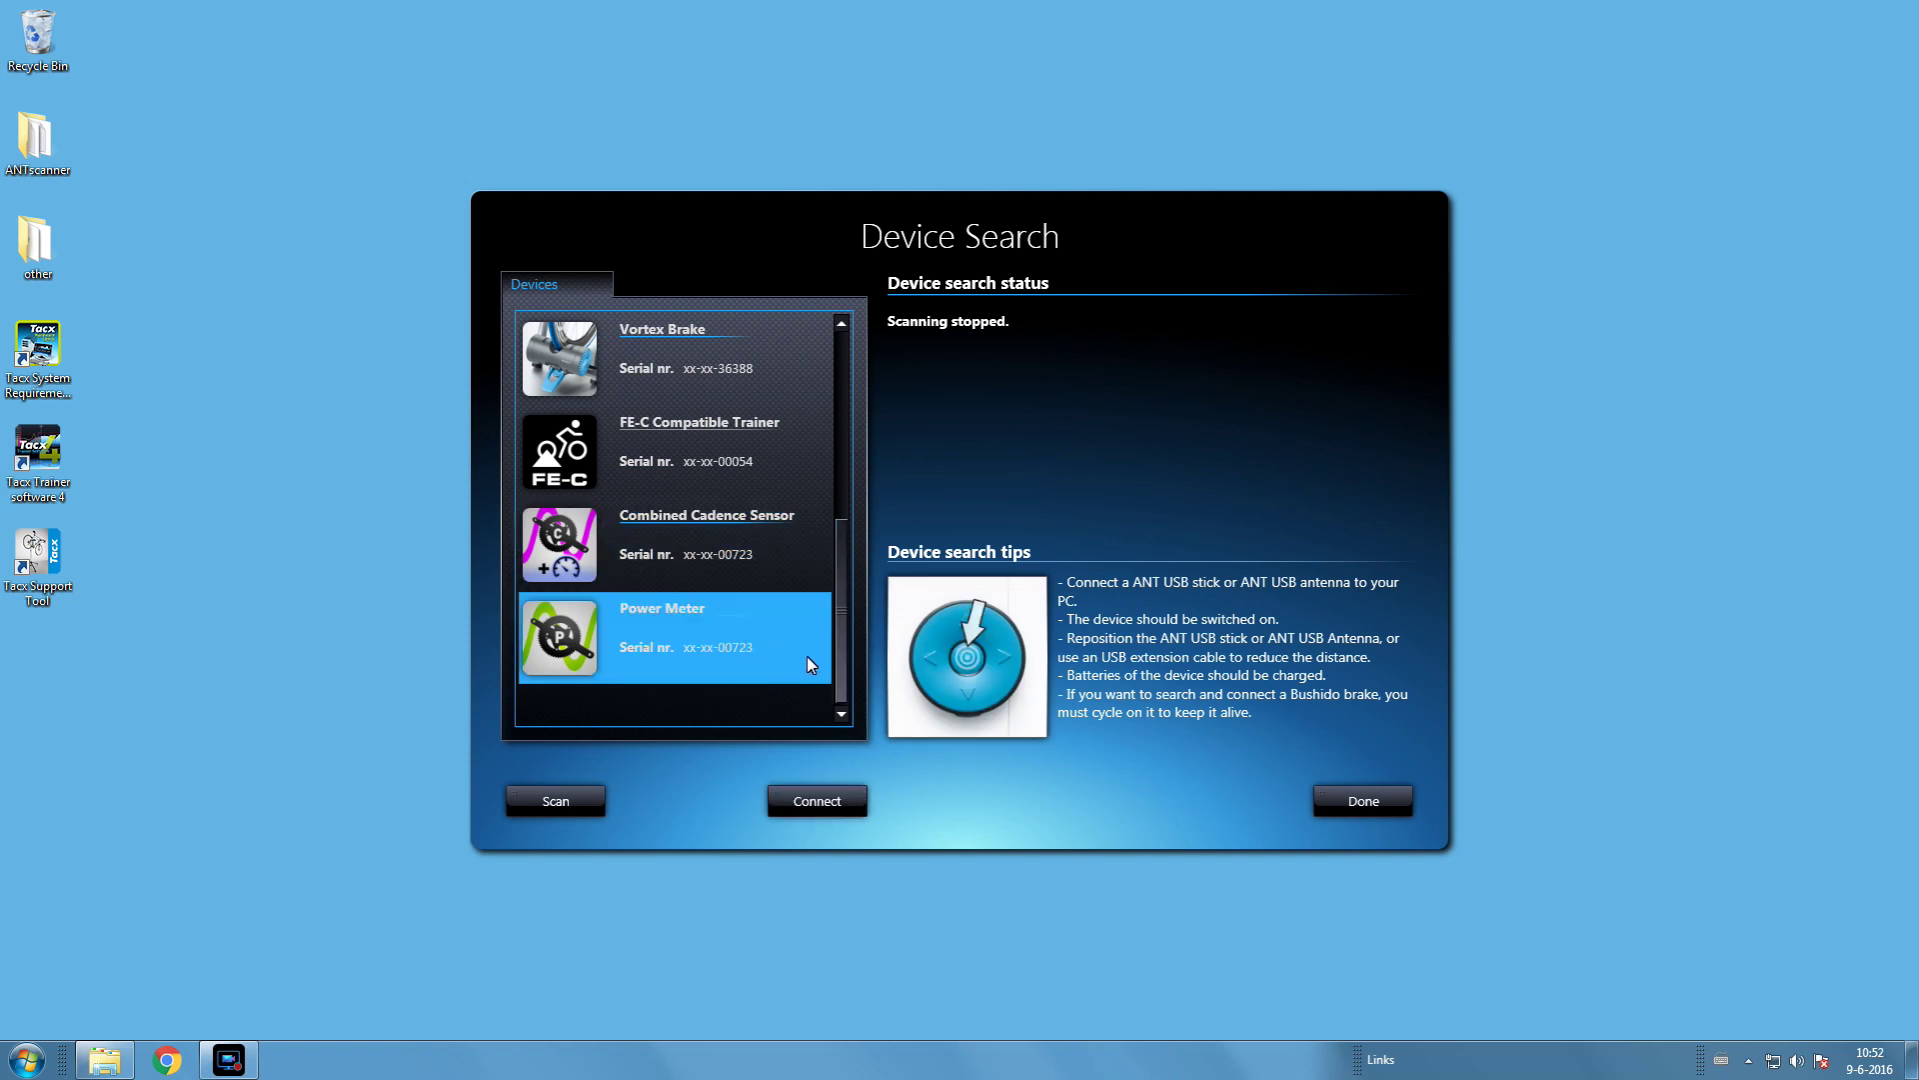
pyautogui.moveTo(845, 676); pyautogui.dragTo(841, 430)
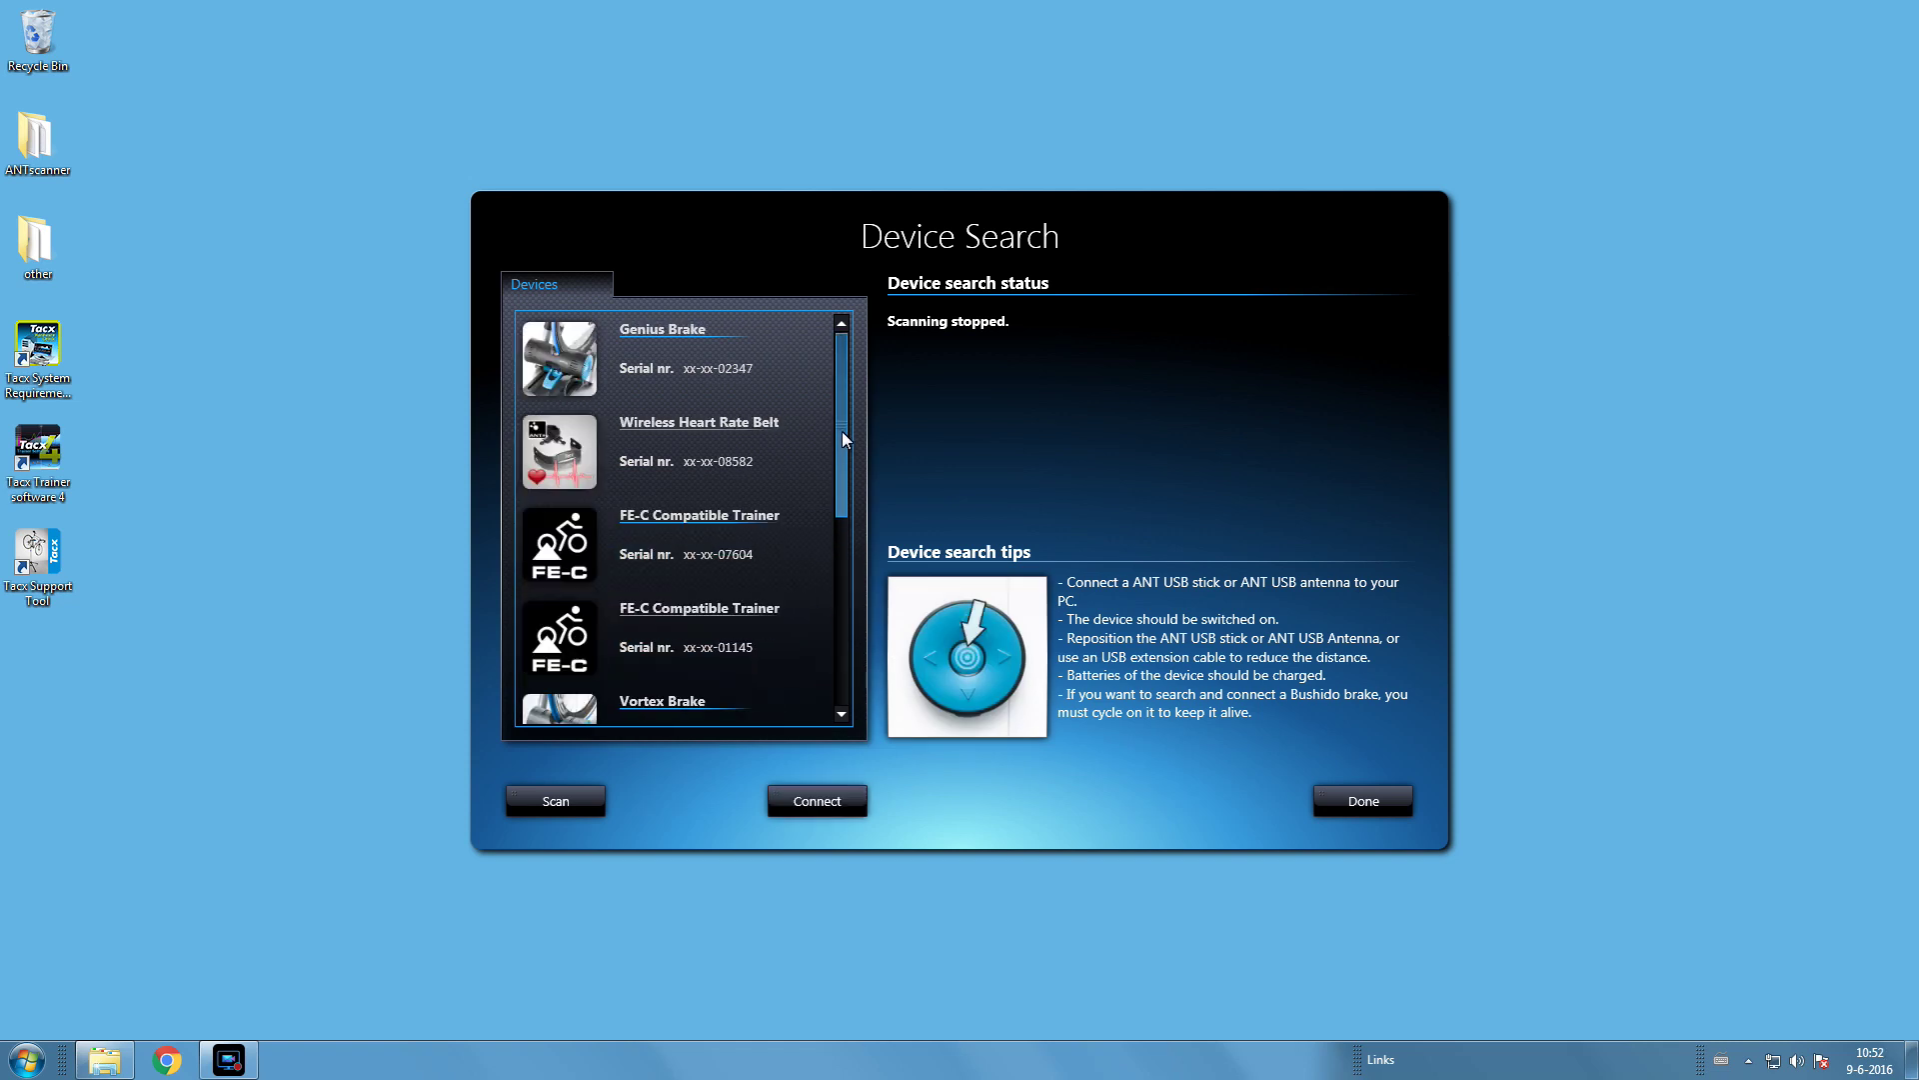
pyautogui.moveTo(841, 522); pyautogui.dragTo(840, 697)
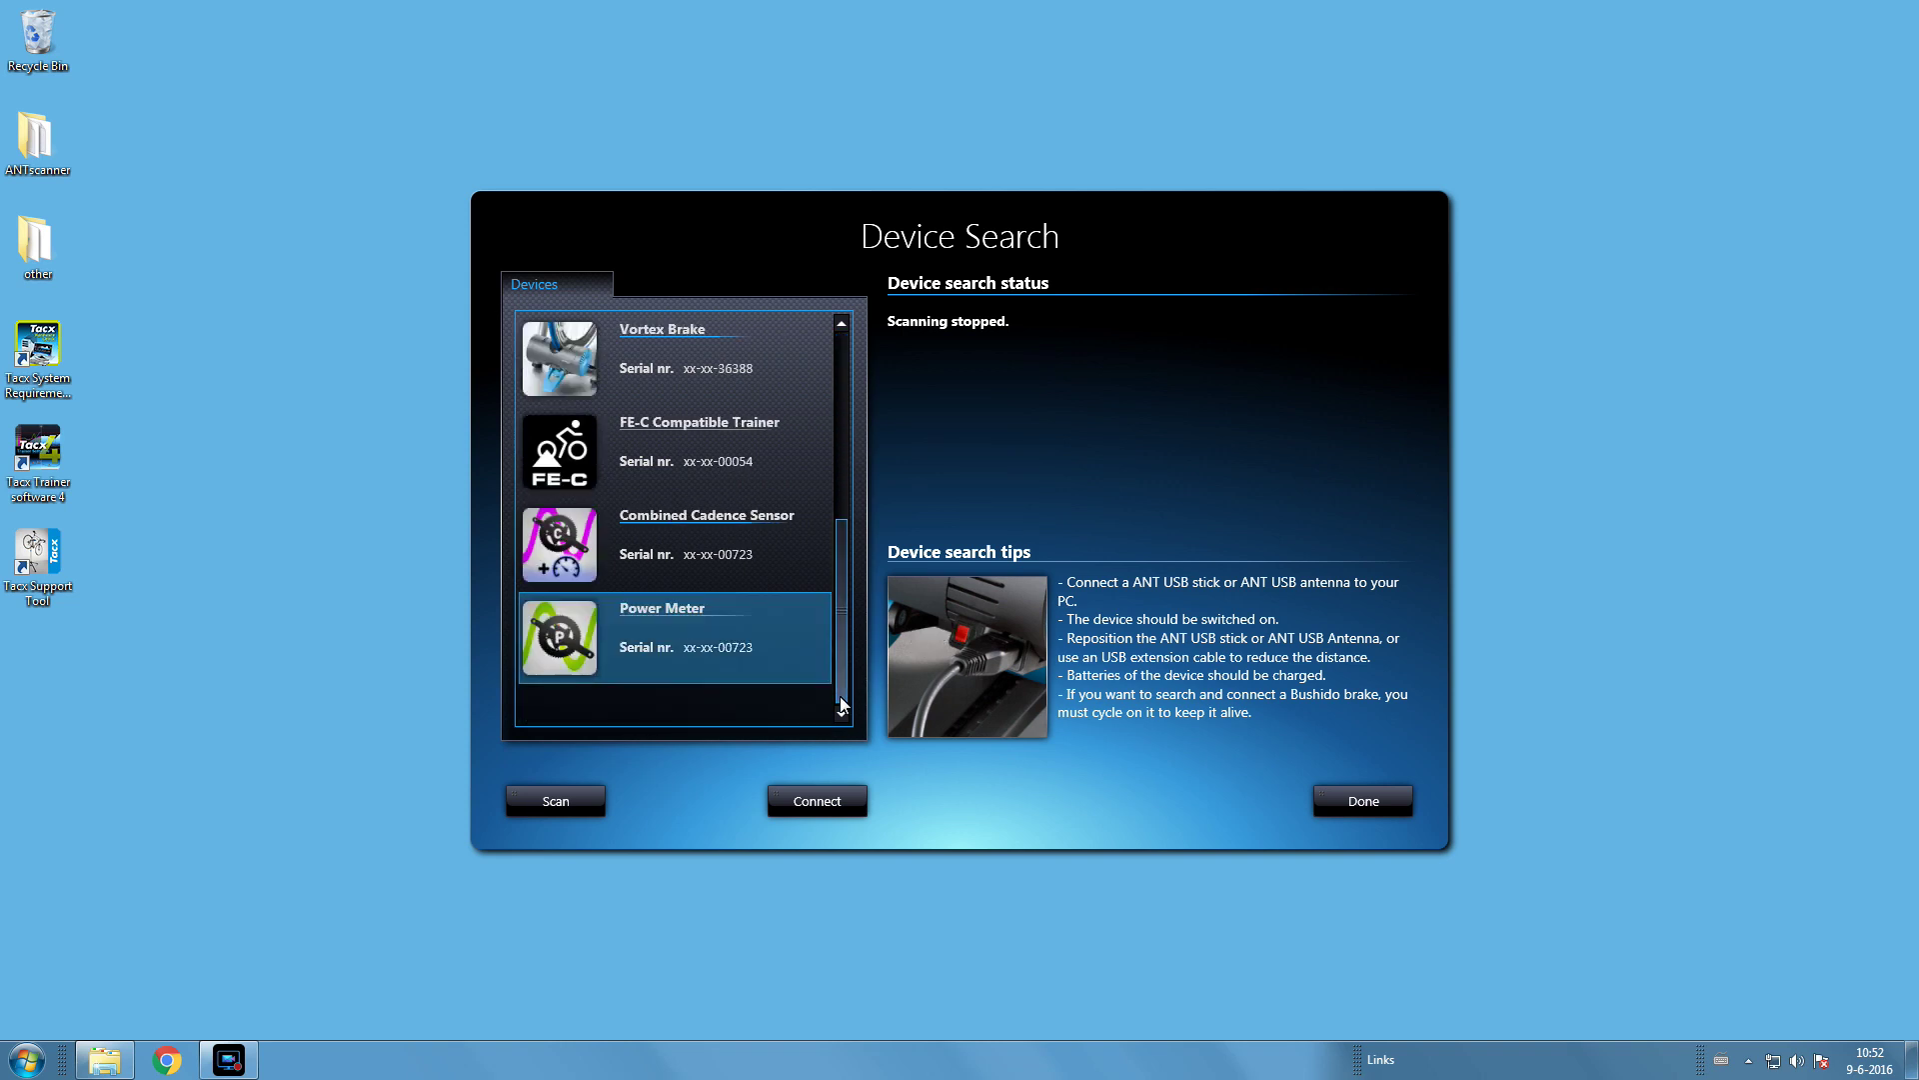
# - Scan again, connect the Cursor Control, calibrate its keypad, and close its configuration
pyautogui.click(588, 807)
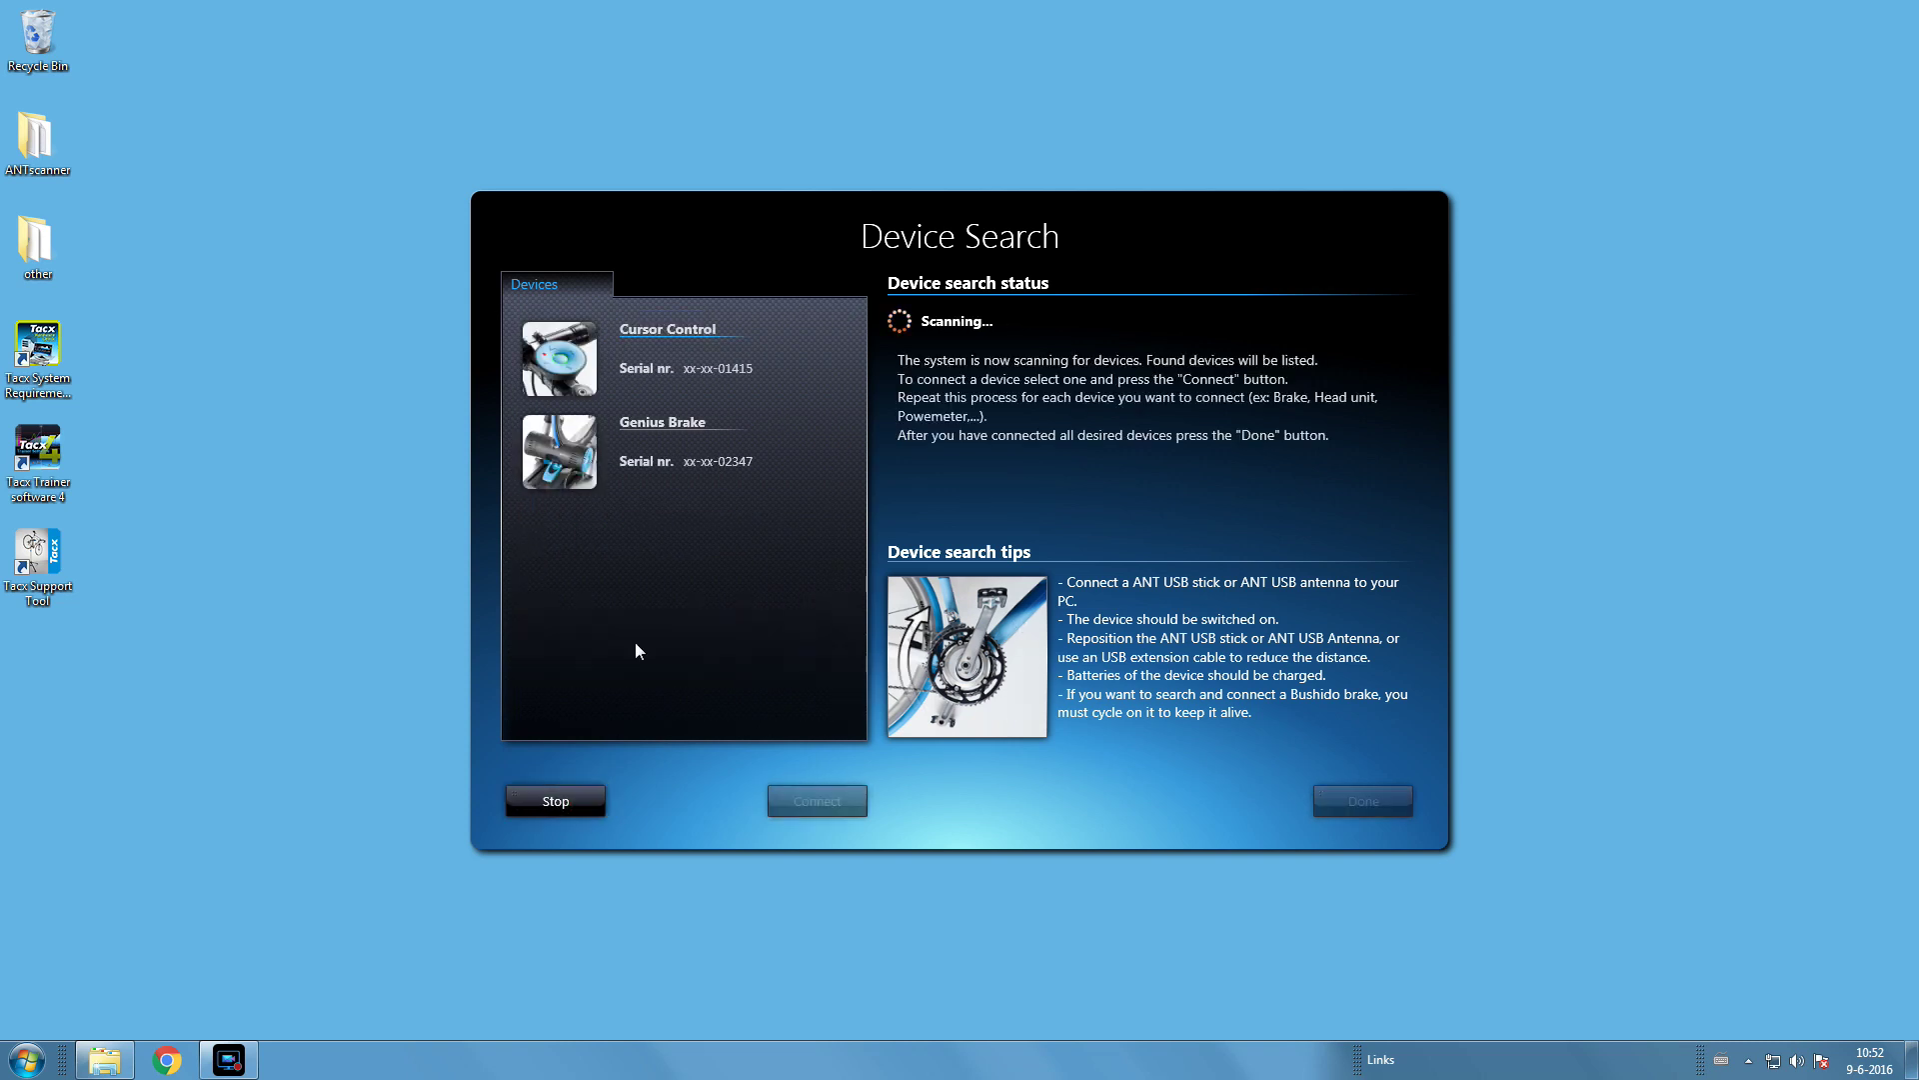
pyautogui.click(670, 366)
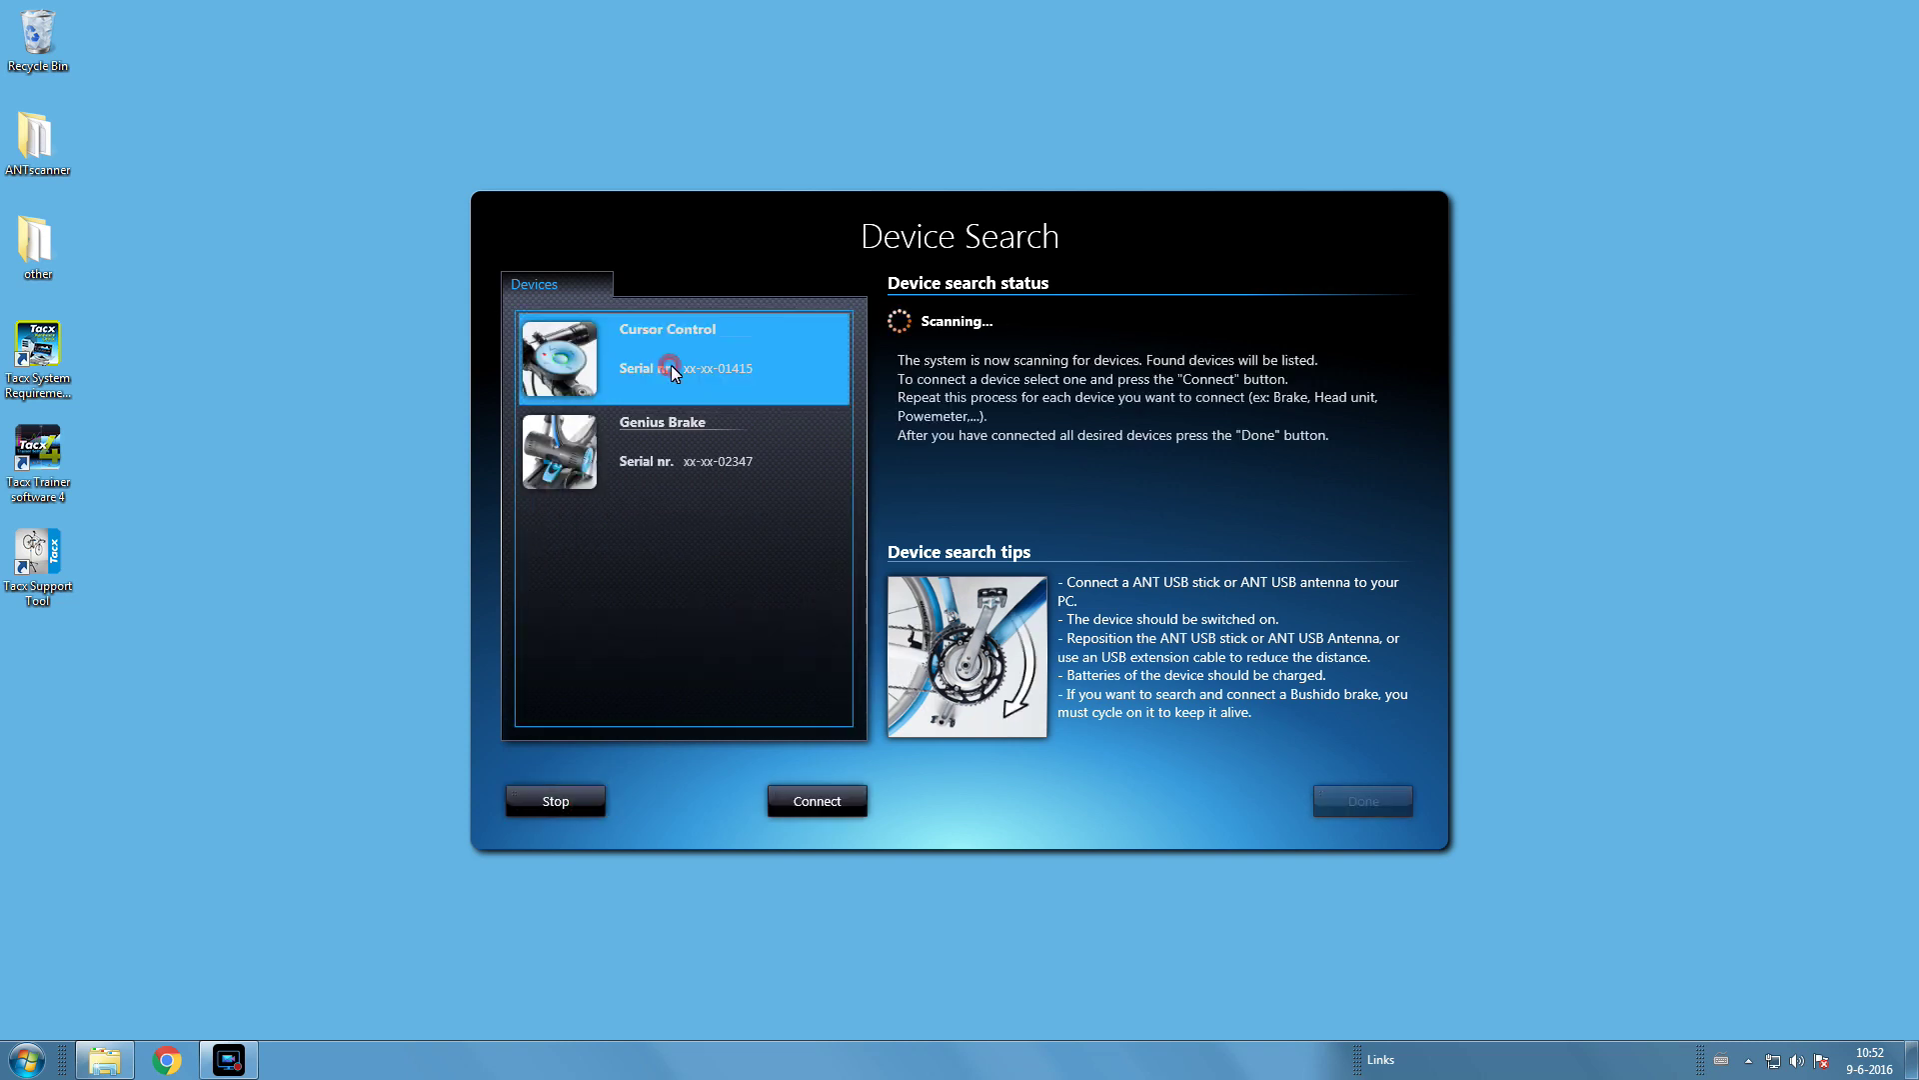
pyautogui.click(845, 802)
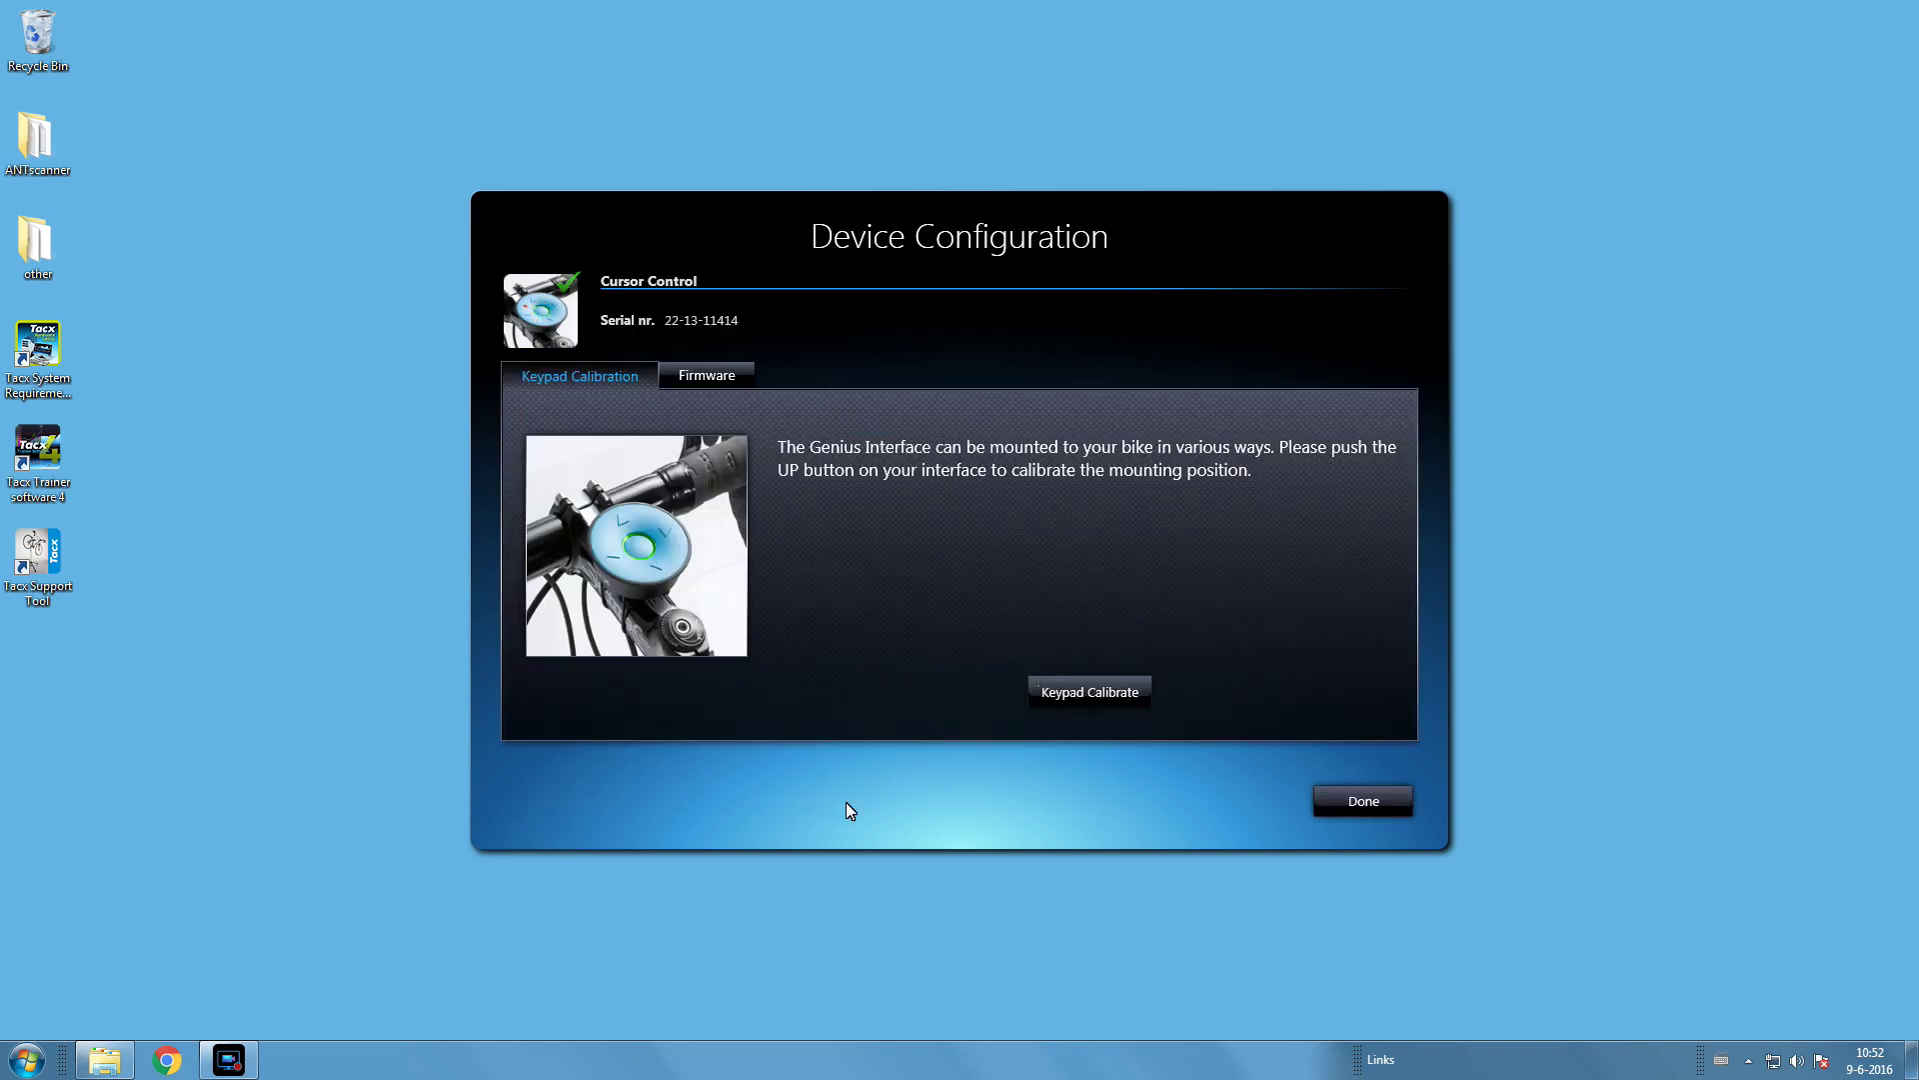
pyautogui.click(1099, 694)
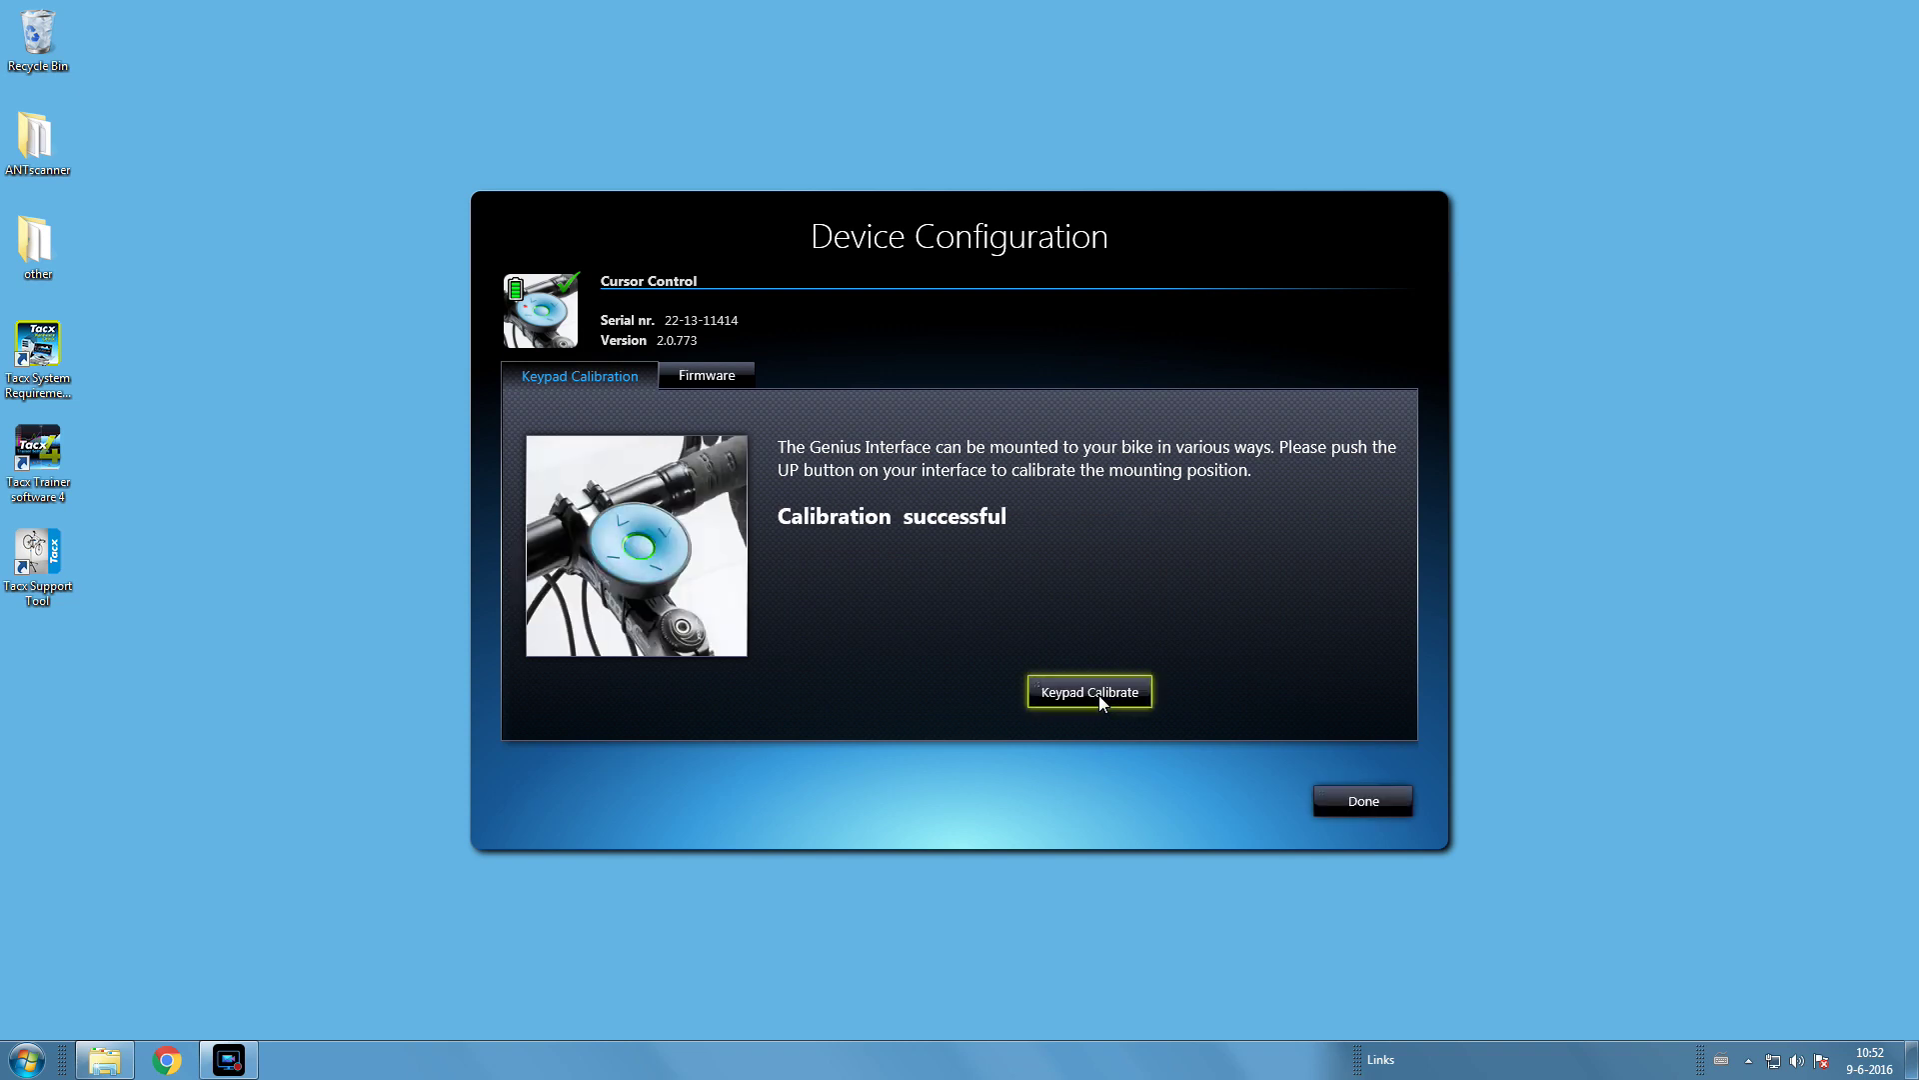
pyautogui.click(1362, 801)
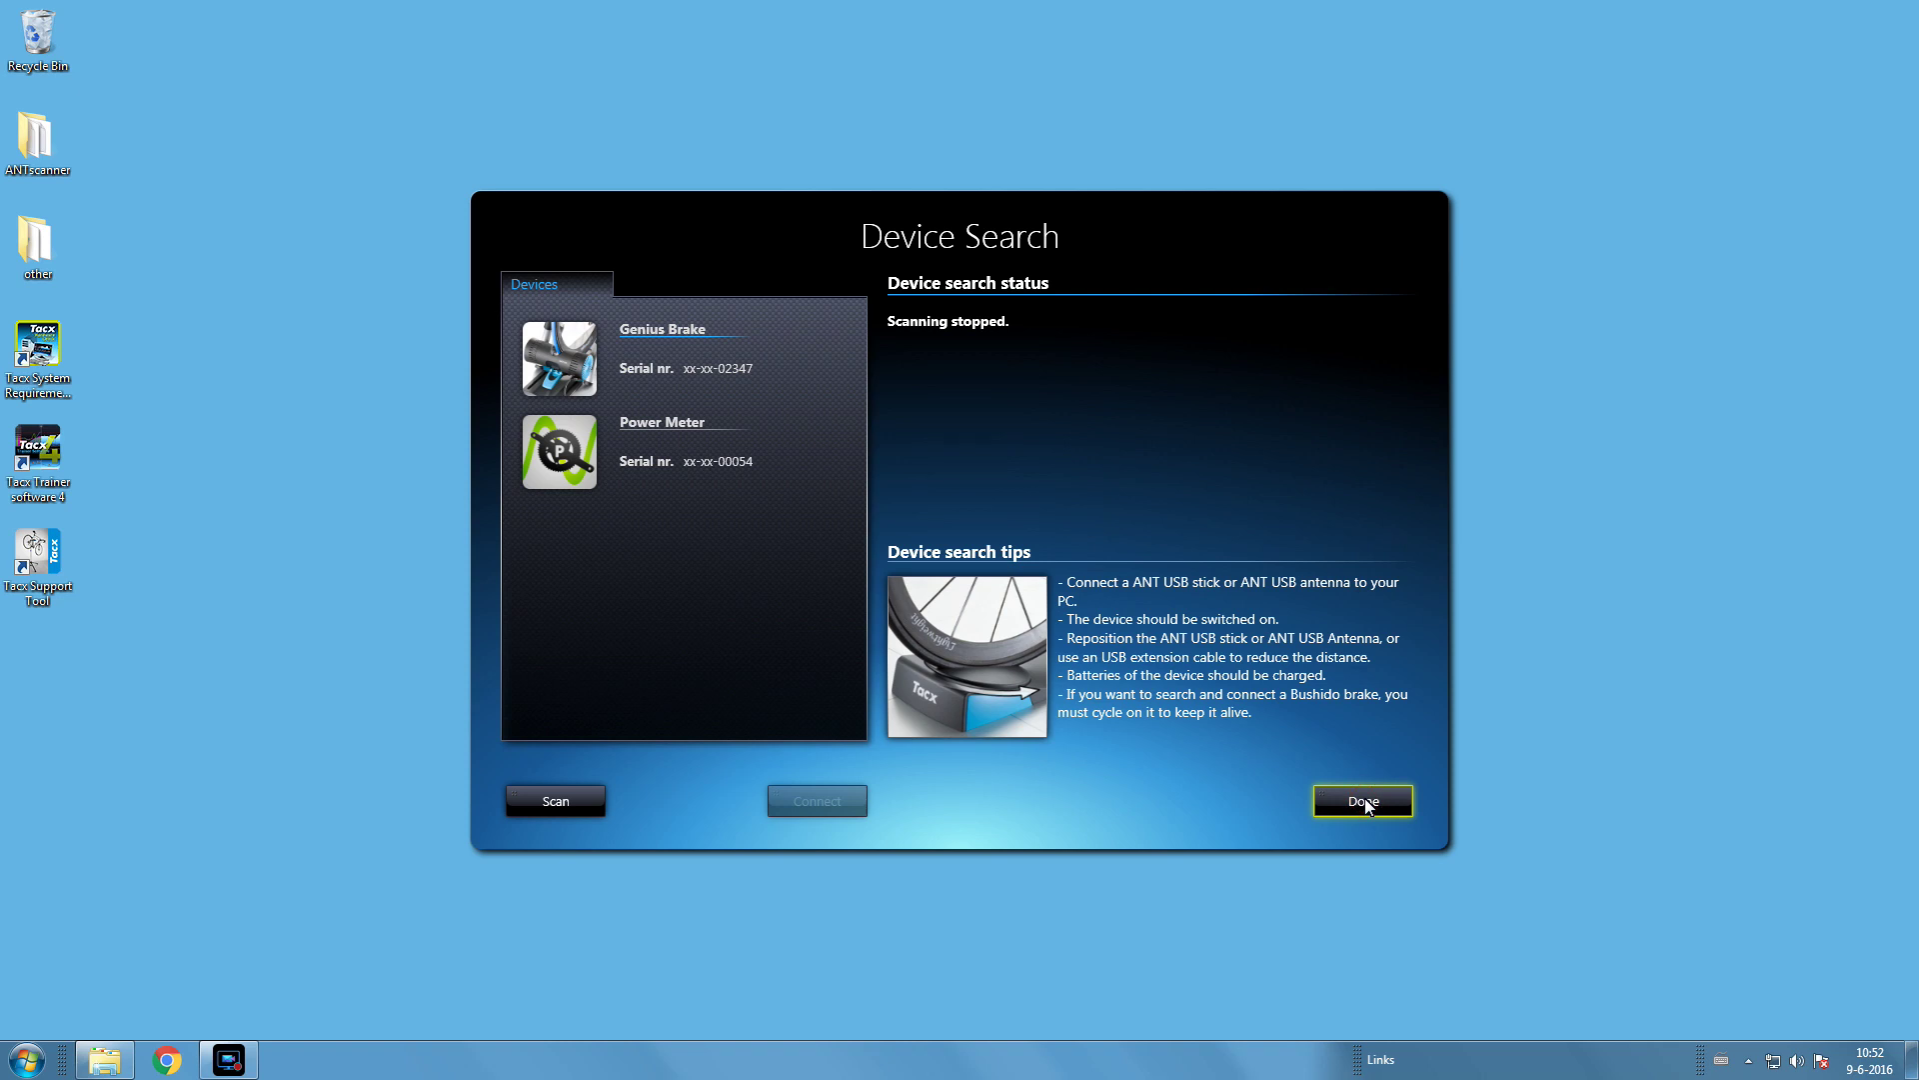
# - Close Device Search with Done to reach the main Tacx Trainer window
pyautogui.click(1365, 803)
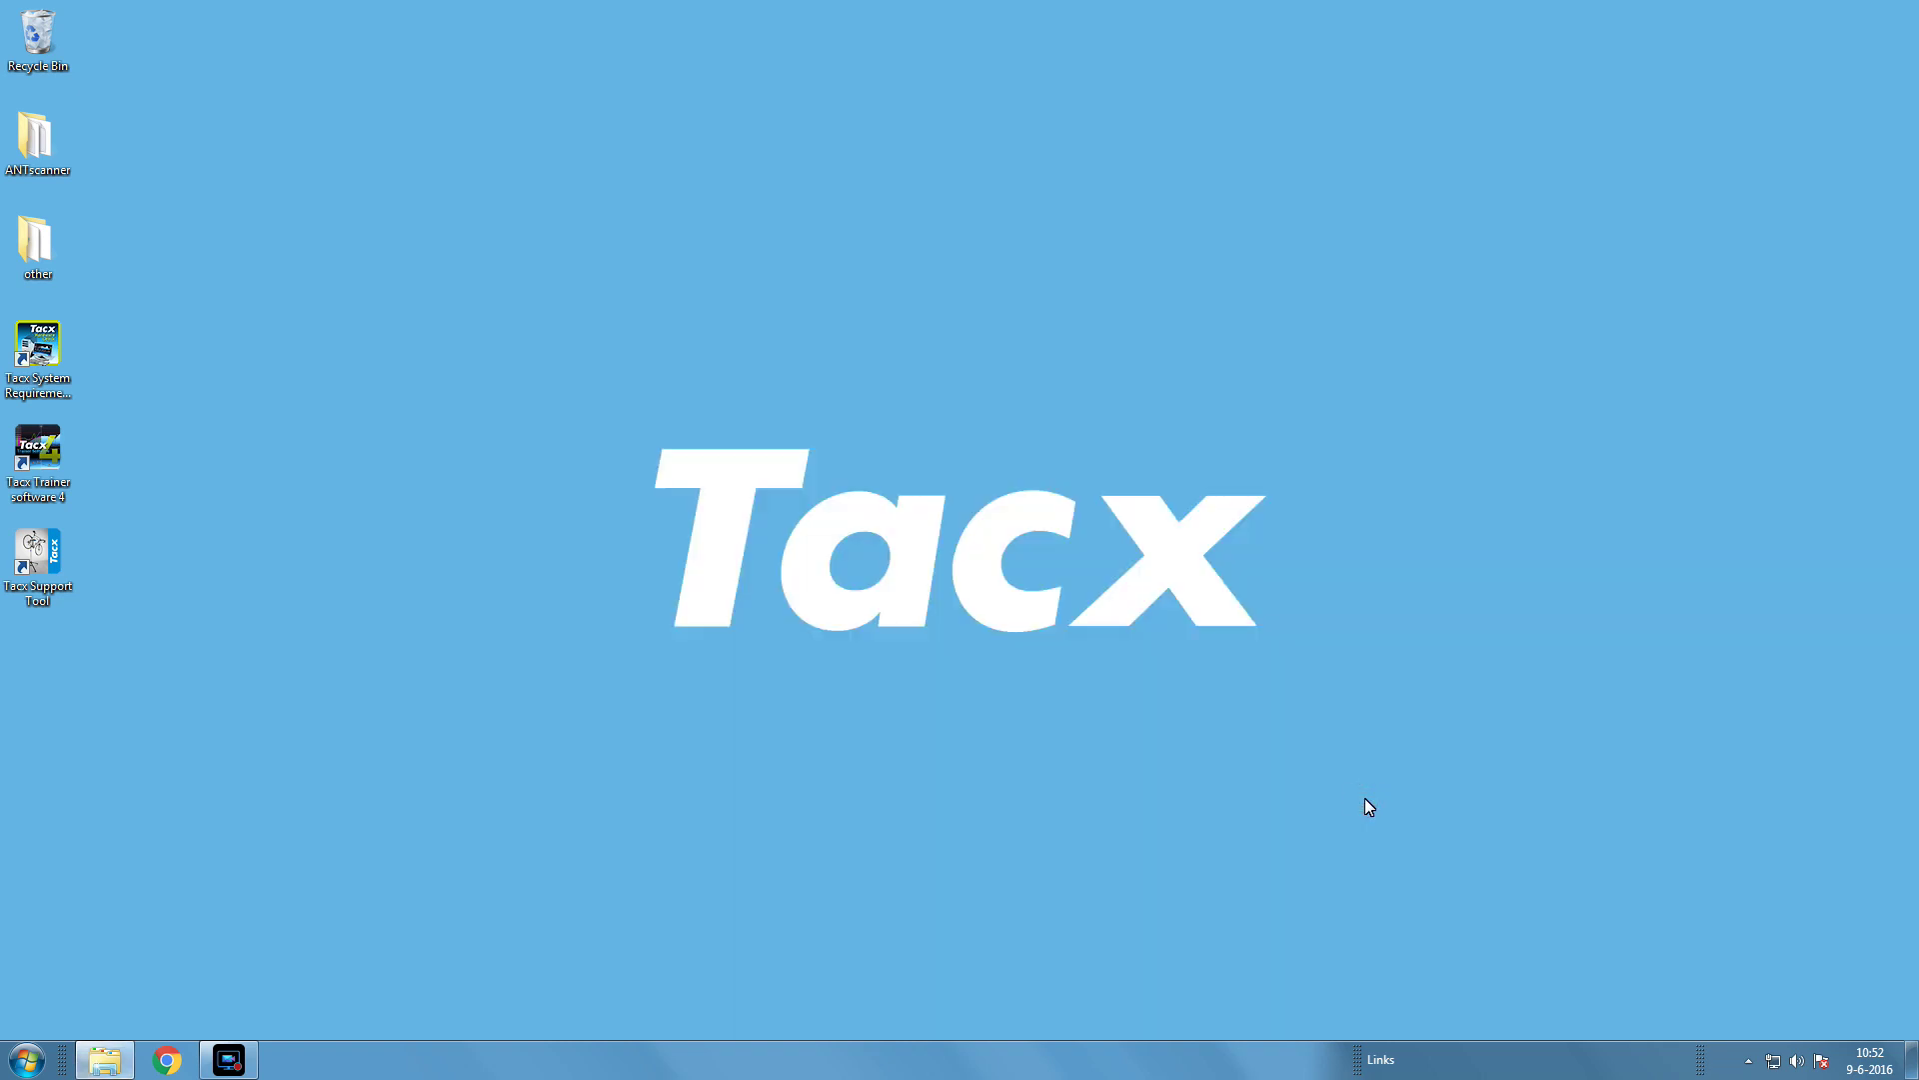